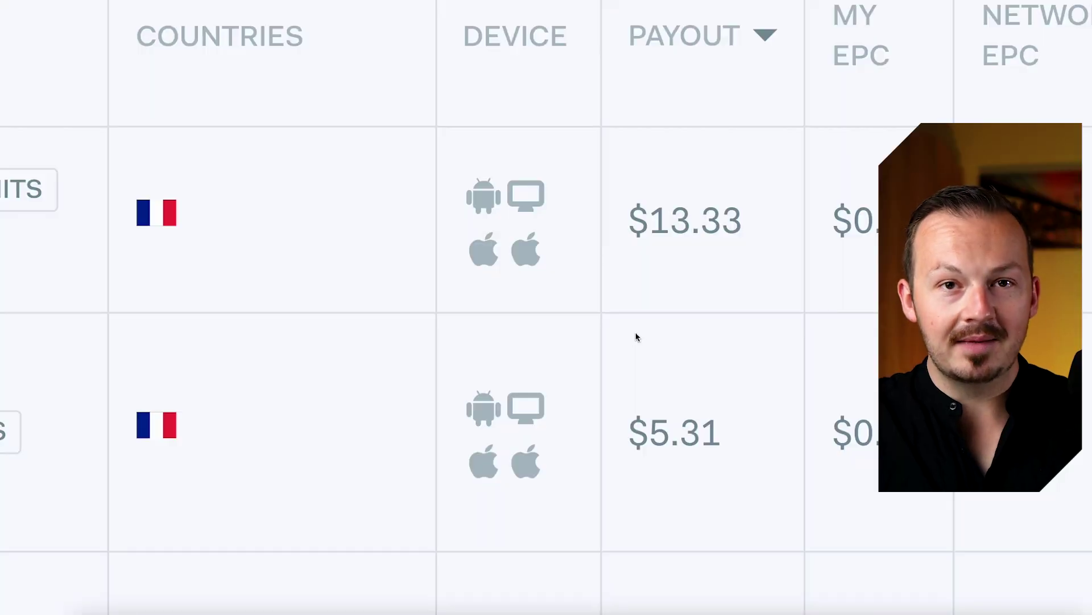
left_click_drag(735, 219, 629, 221)
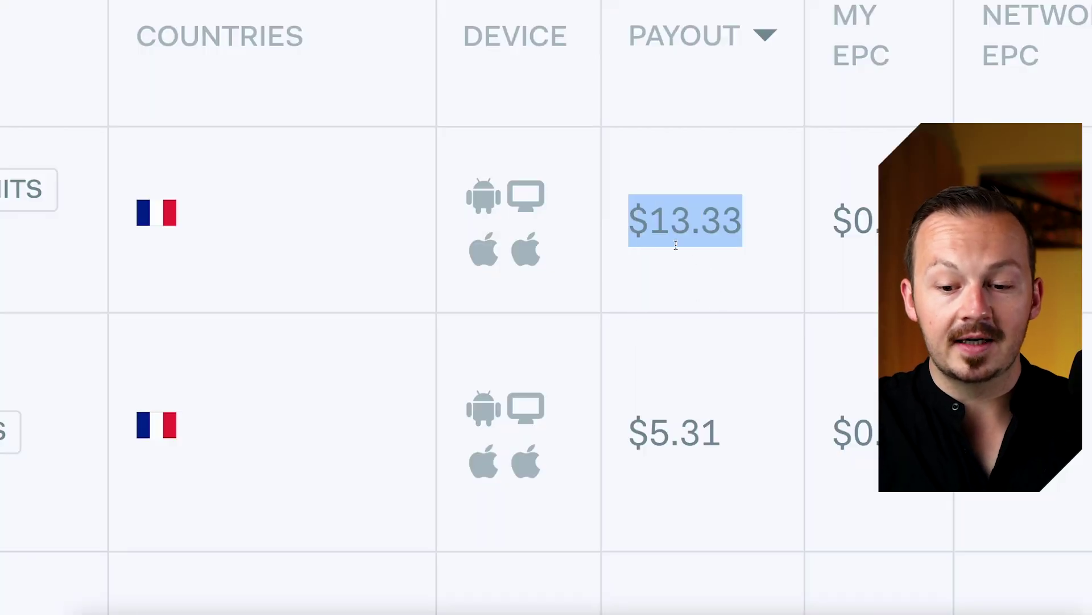
left_click(711, 268)
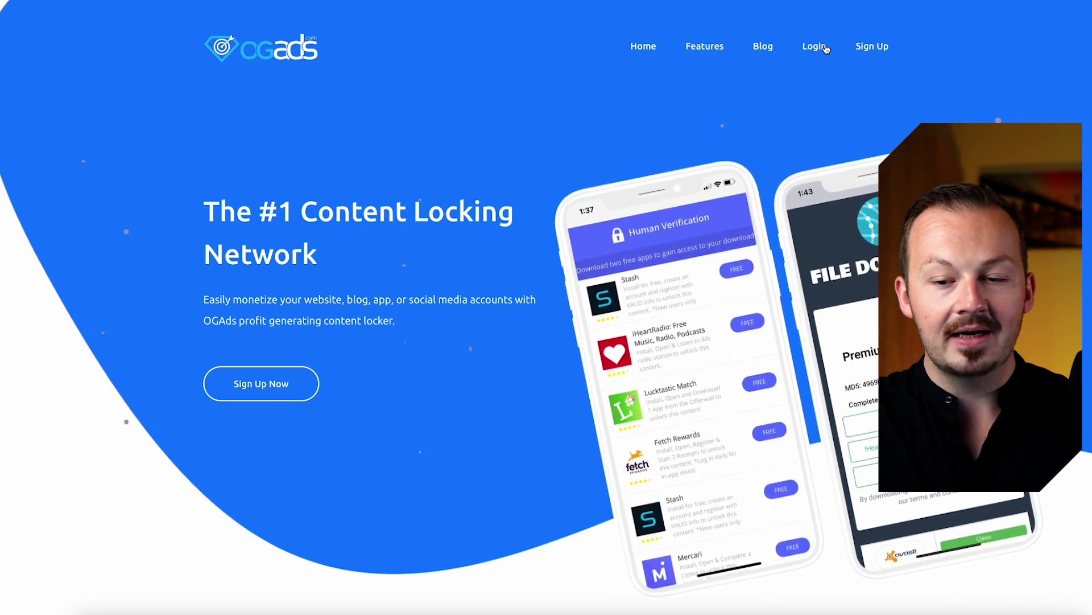
Open the OGAds sign-up form and look through its account information, address and questions pages
left_click(870, 46)
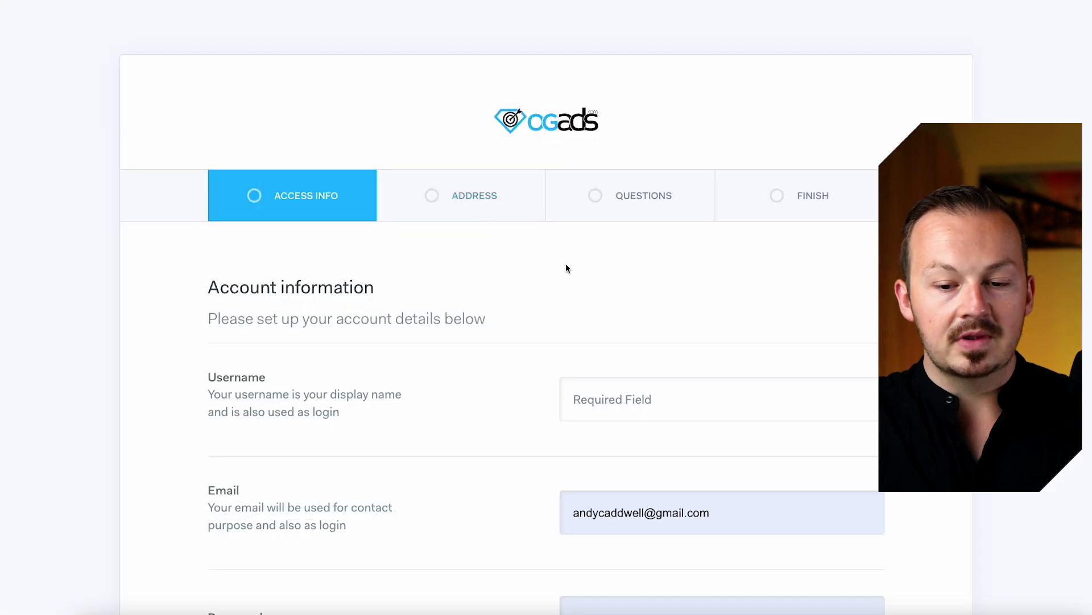
scroll(533, 257, "down", 8)
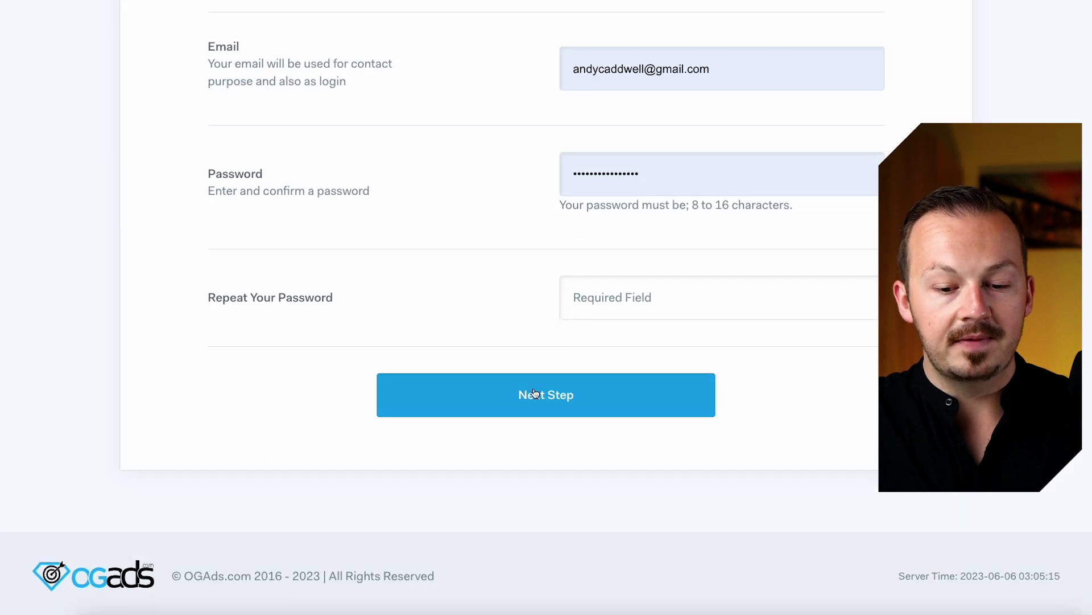
left_click(535, 396)
scroll(522, 337, "down", 5)
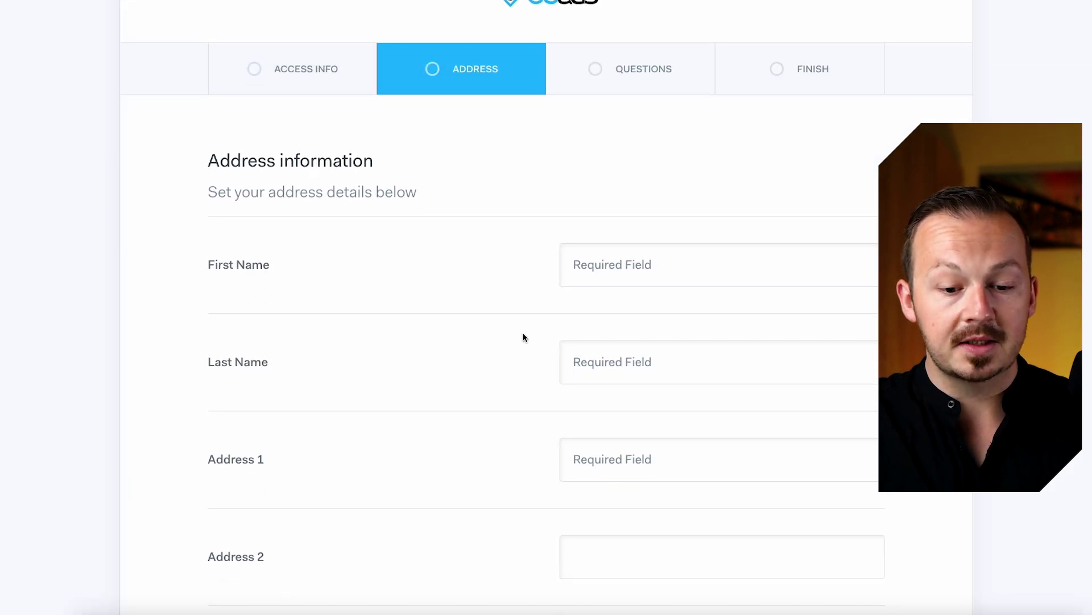
scroll(524, 337, "down", 5)
left_click(547, 500)
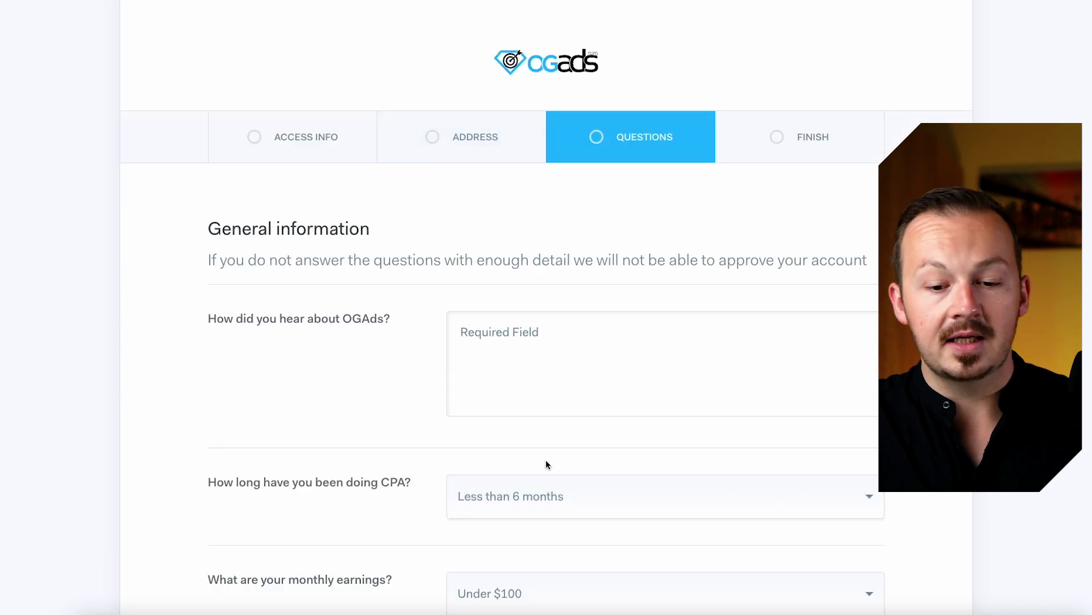
scroll(535, 336, "down", 3)
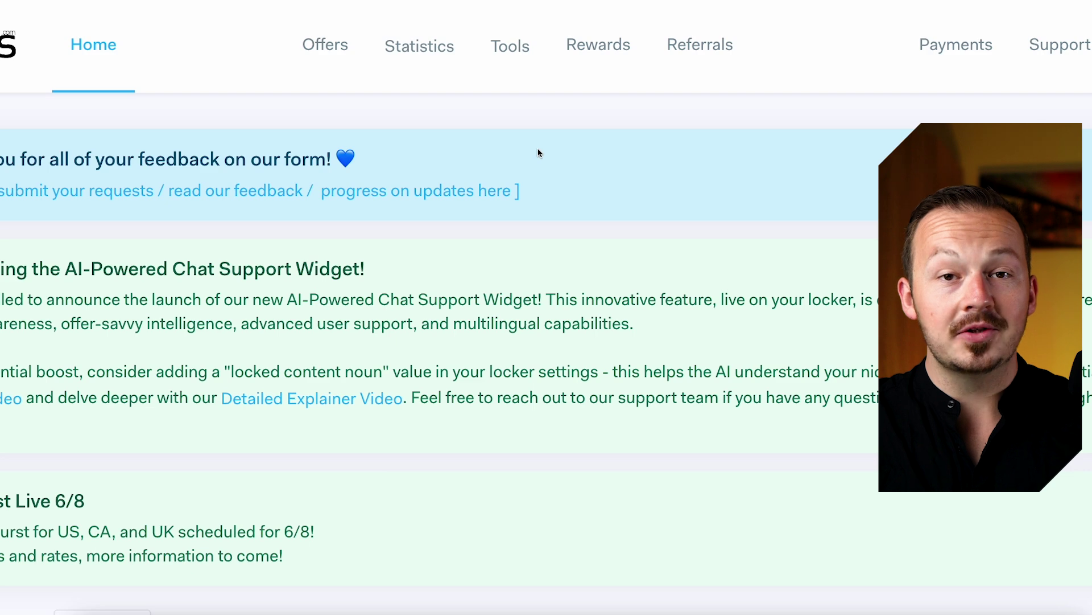
Open the Content Lockers tool, start creating a content locker and review its basic settings and preview
left_click(515, 47)
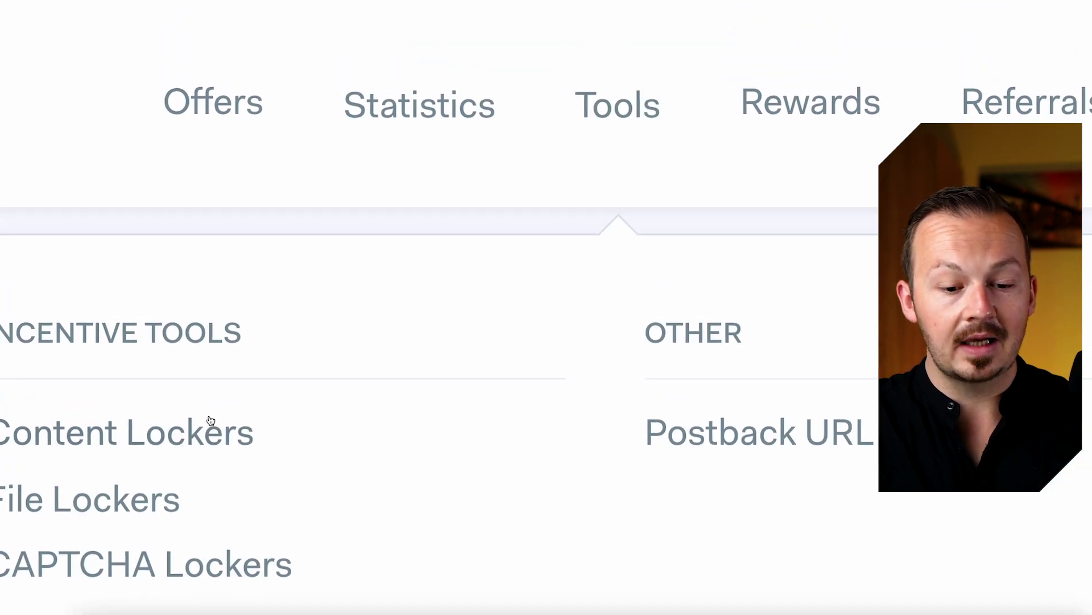
left_click(210, 421)
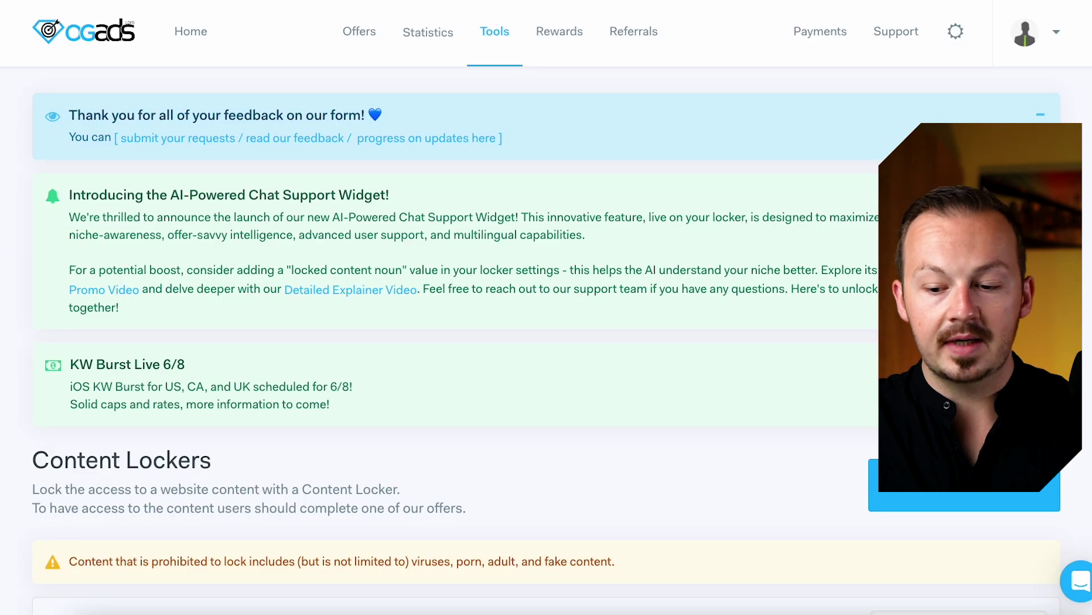
left_click(911, 501)
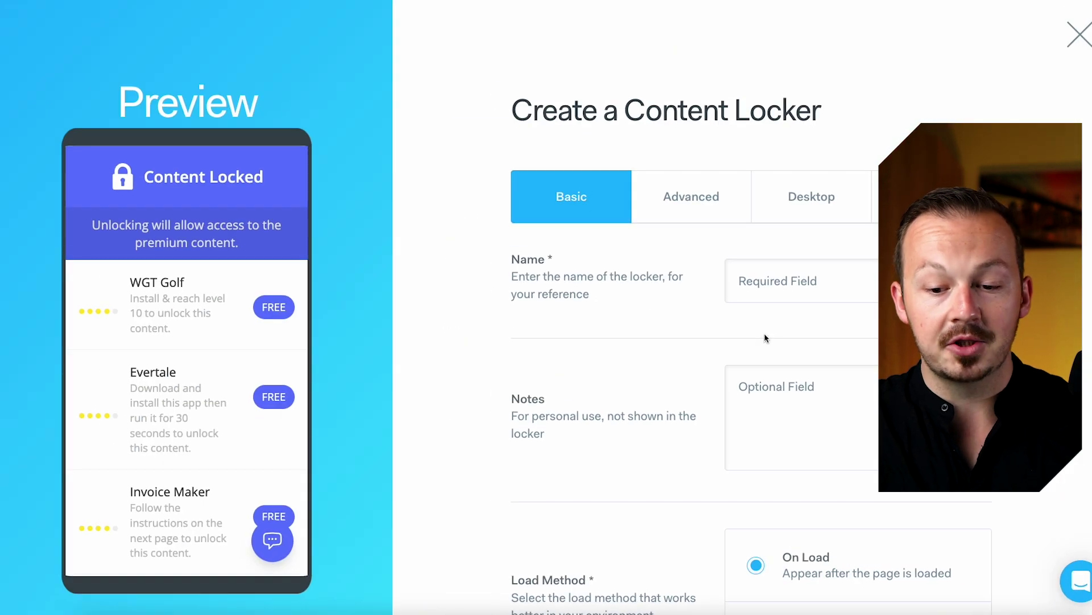
scroll(764, 338, "down", 3)
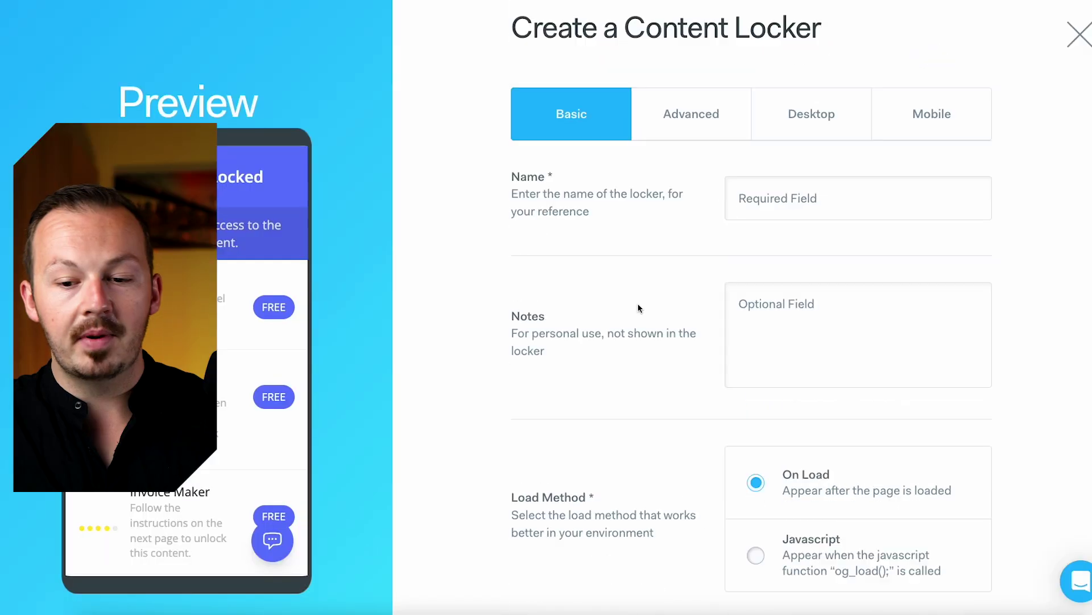
scroll(639, 307, "up", 3)
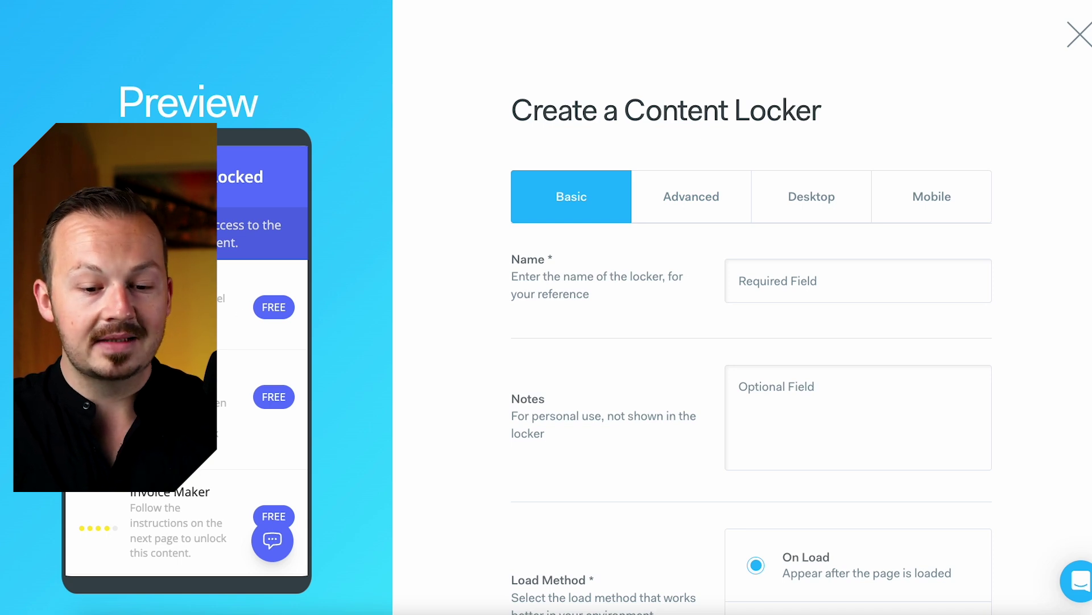
scroll(400, 293, "down", 5)
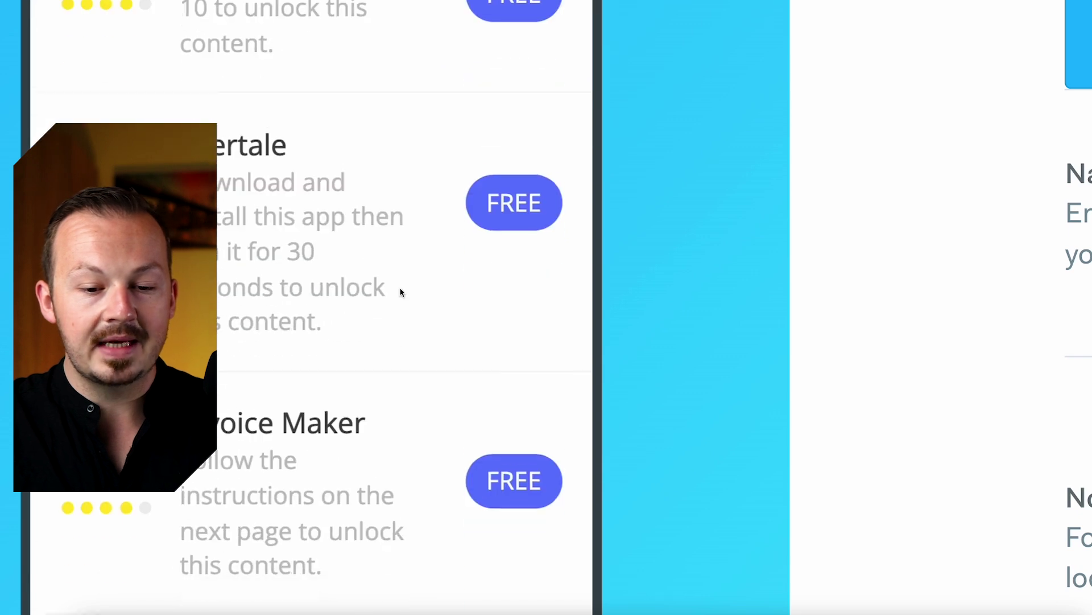
scroll(401, 293, "up", 6)
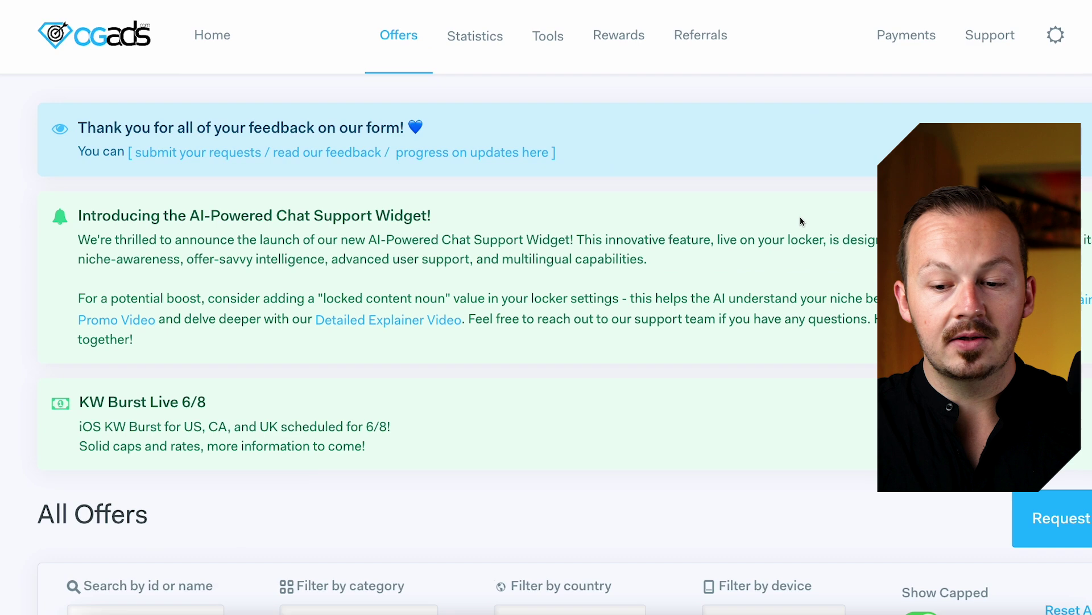
Examine the categories, countries, devices and payouts of the entries in the All Offers list
scroll(728, 205, "down", 8)
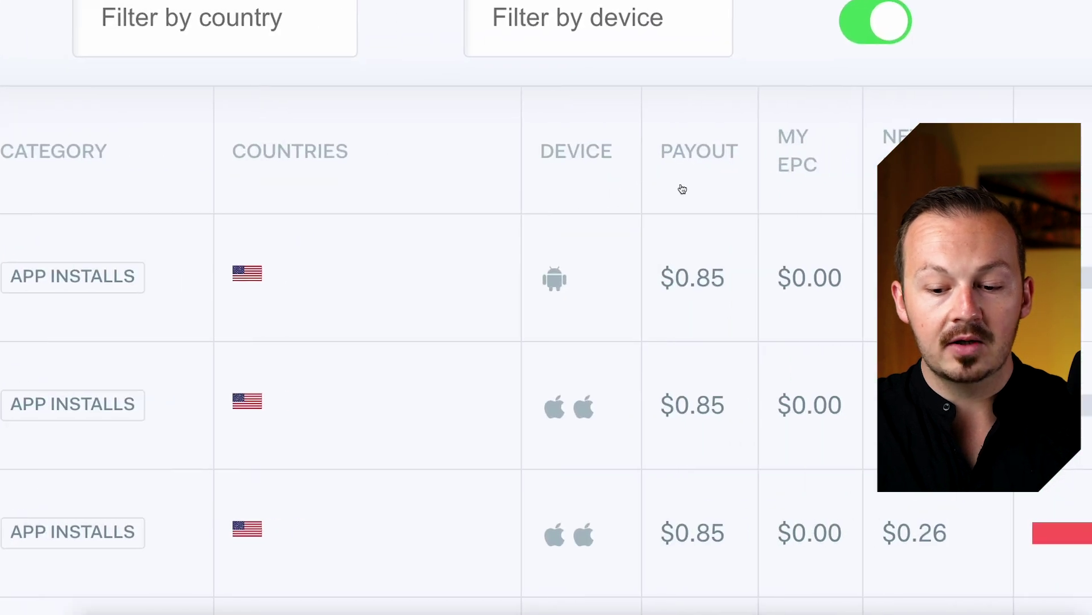
scroll(813, 239, "down", 4)
scroll(688, 187, "down", 3)
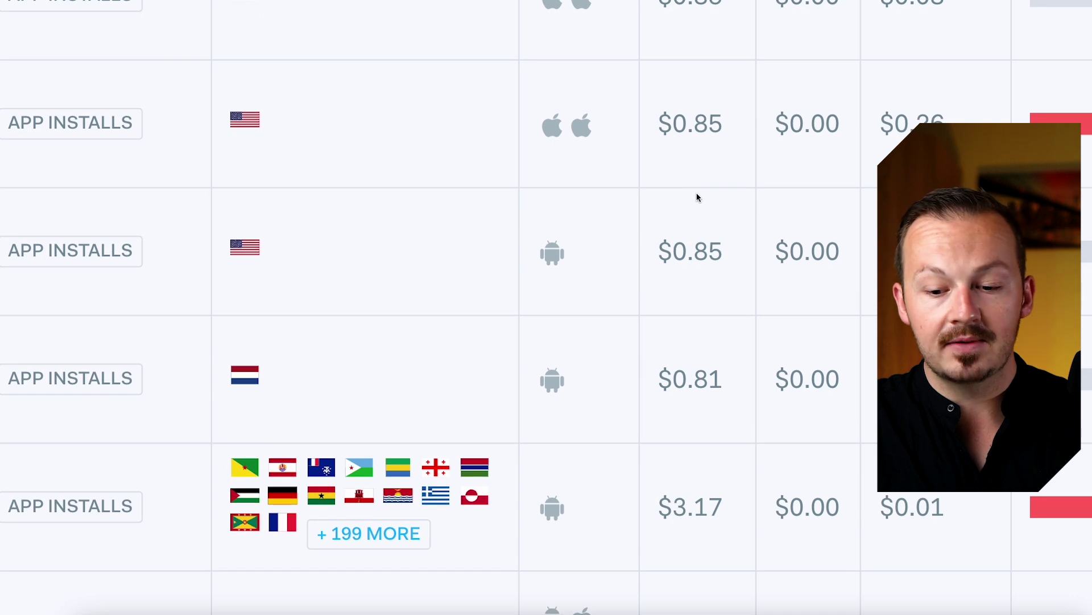
scroll(694, 193, "up", 1)
left_click_drag(670, 107, 744, 66)
scroll(732, 146, "down", 3)
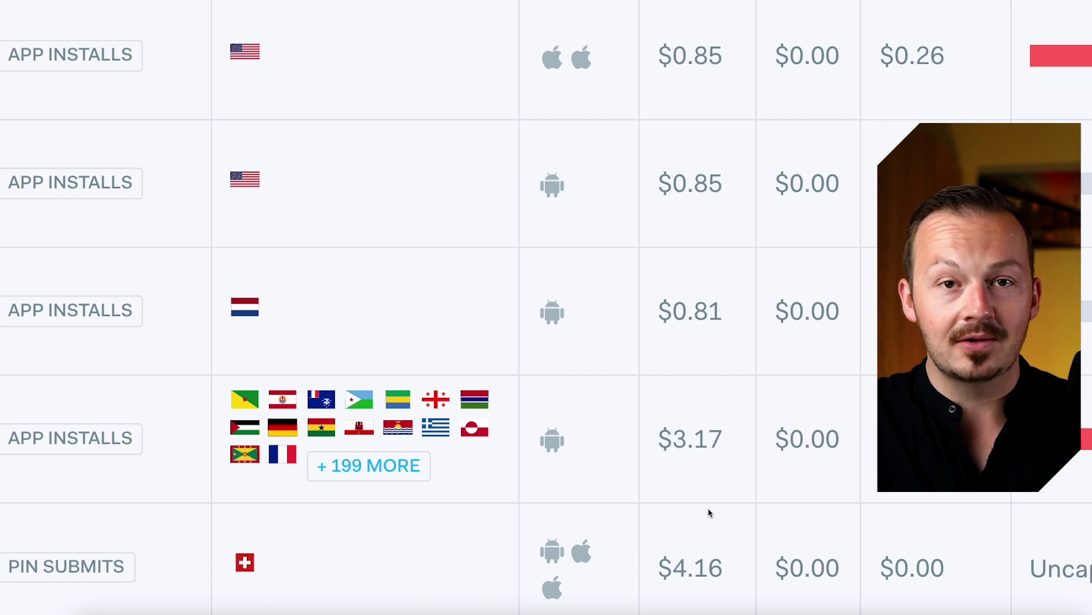
scroll(710, 512, "up", 10)
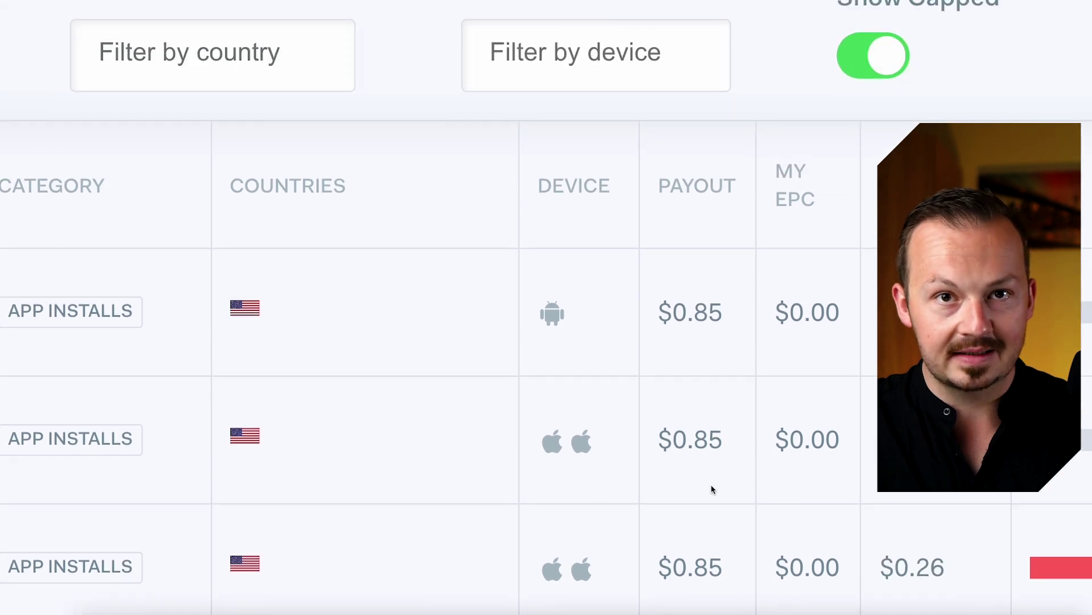
Filter the offers list by the country France
scroll(712, 490, "up", 2)
scroll(715, 474, "up", 5)
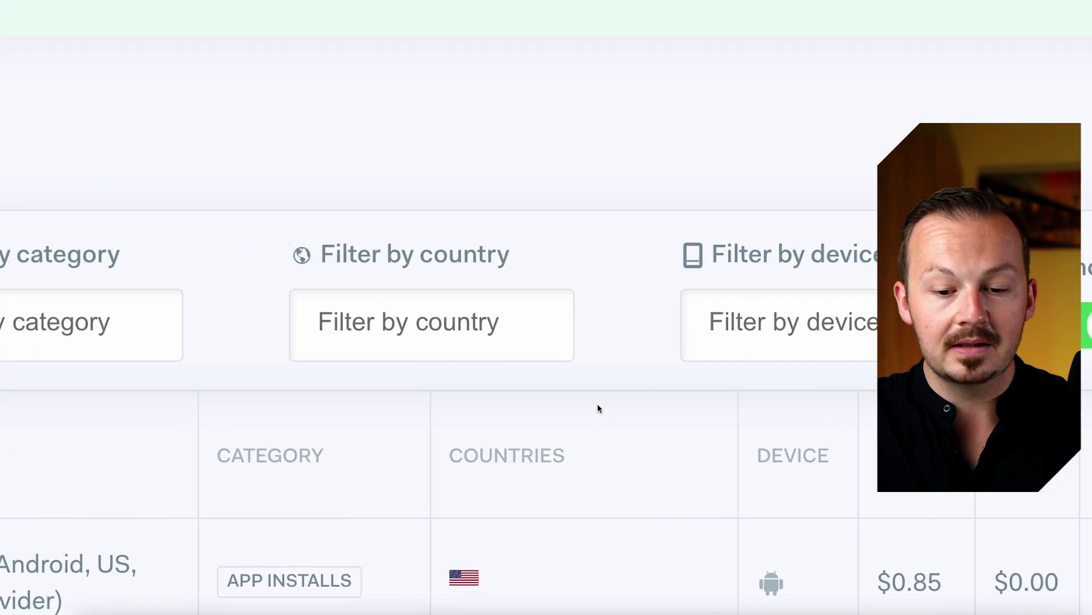
left_click(507, 330)
type("fra")
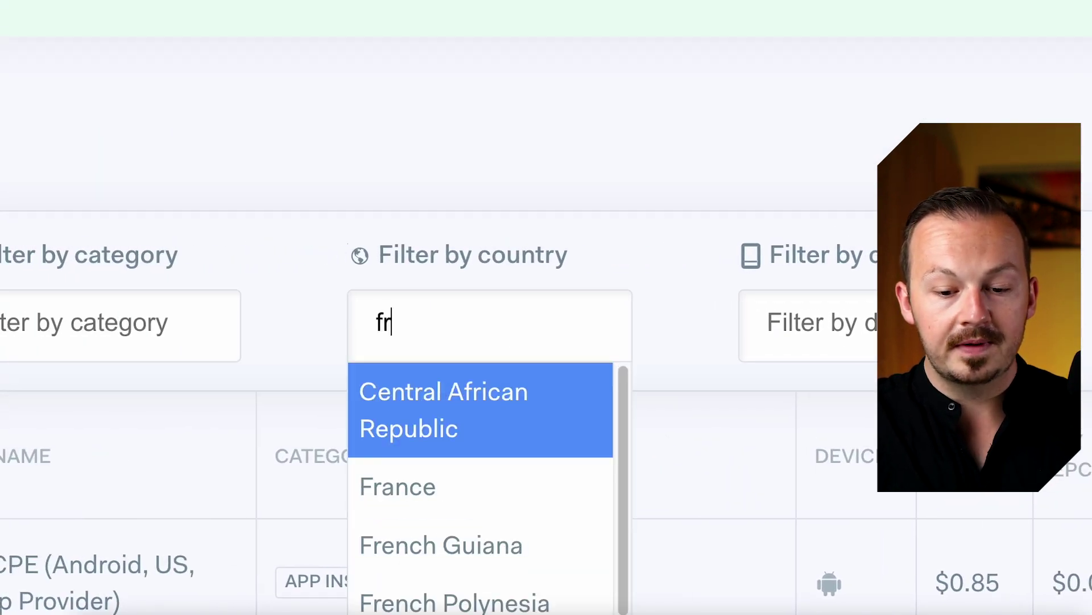
left_click(466, 393)
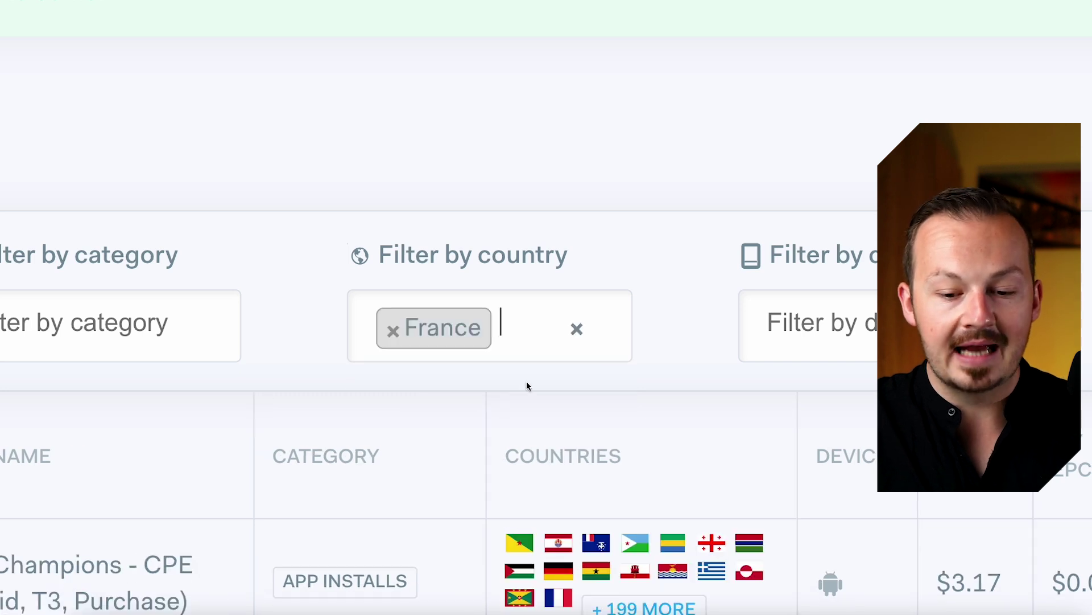
Review the categories of the French offers, including Email Submits, Pin Submits and App Installs
scroll(677, 242, "down", 5)
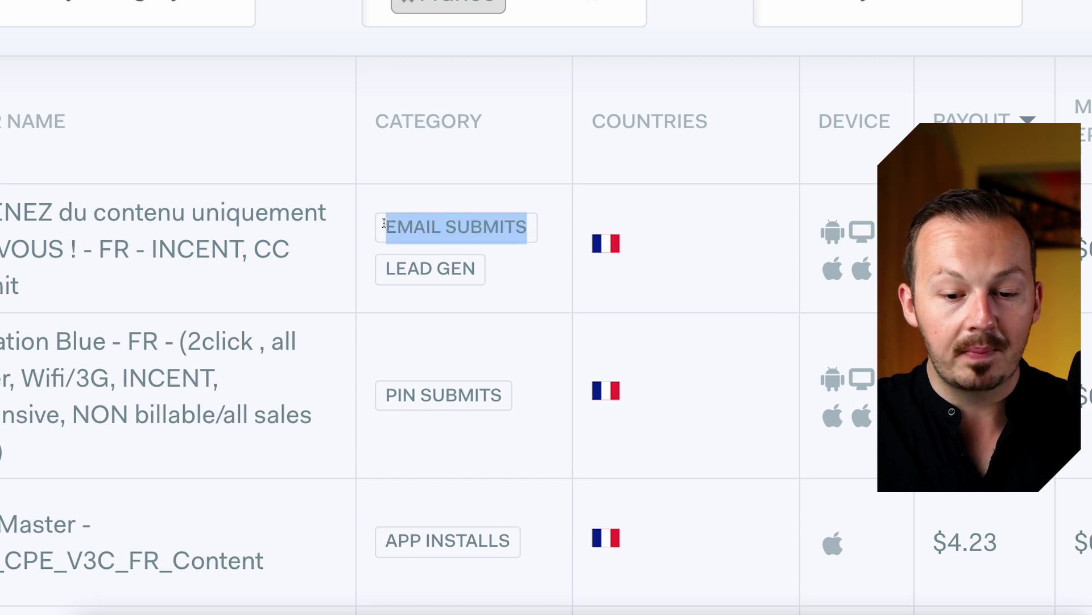
left_click(518, 274)
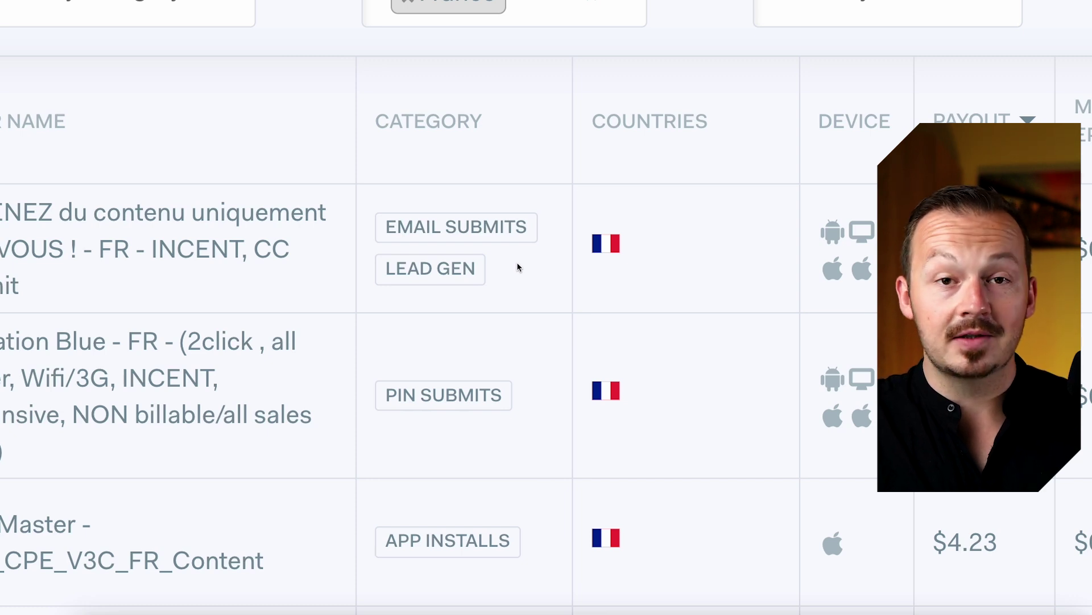
scroll(512, 285, "down", 1)
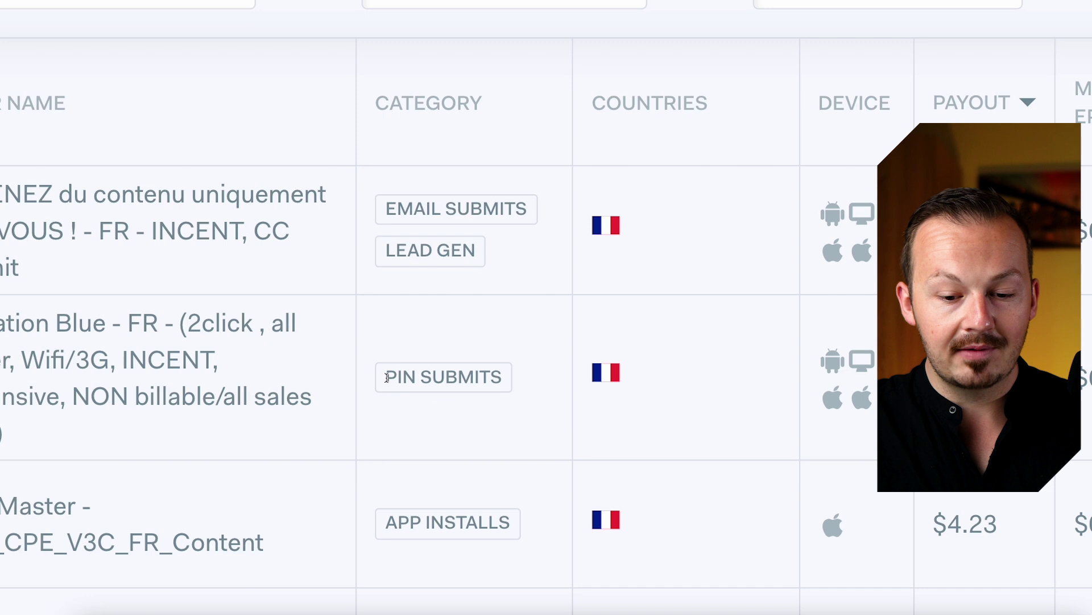
left_click_drag(387, 377, 495, 377)
left_click(514, 382)
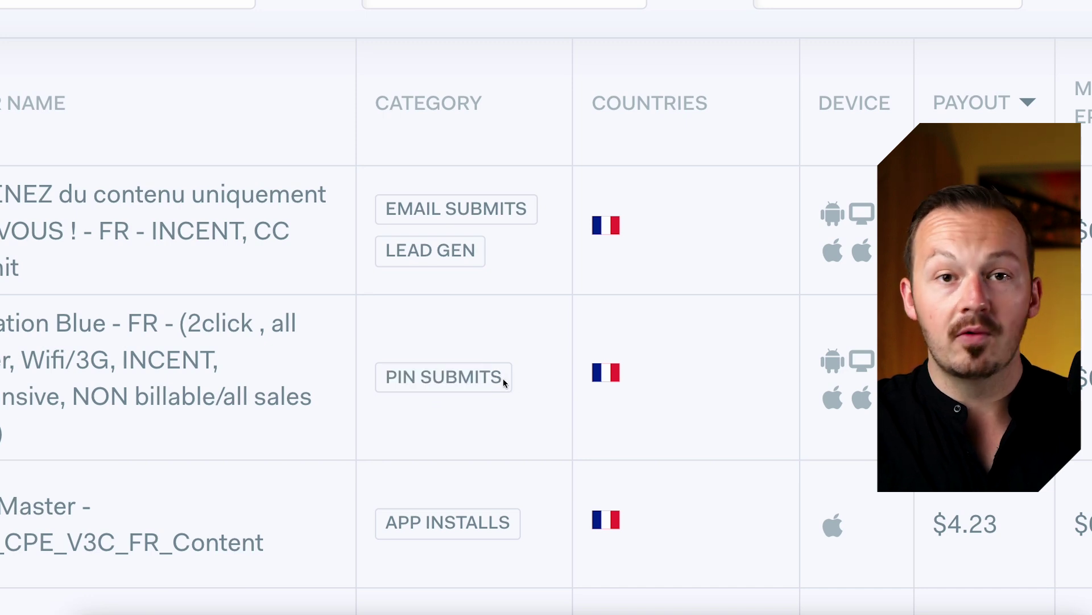
scroll(506, 393, "down", 4)
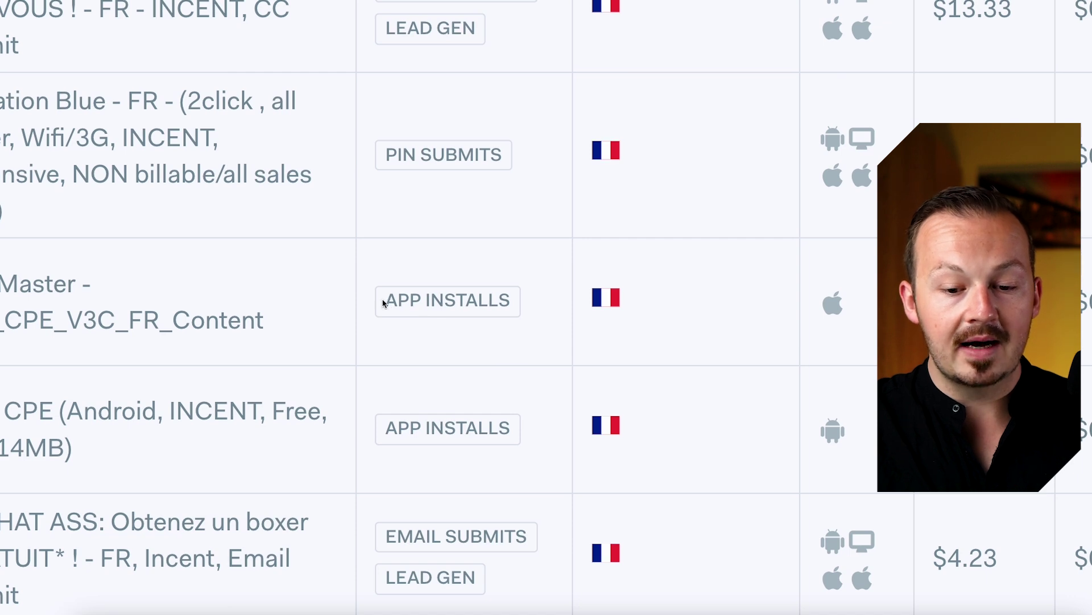
left_click_drag(388, 303, 499, 308)
left_click(536, 335)
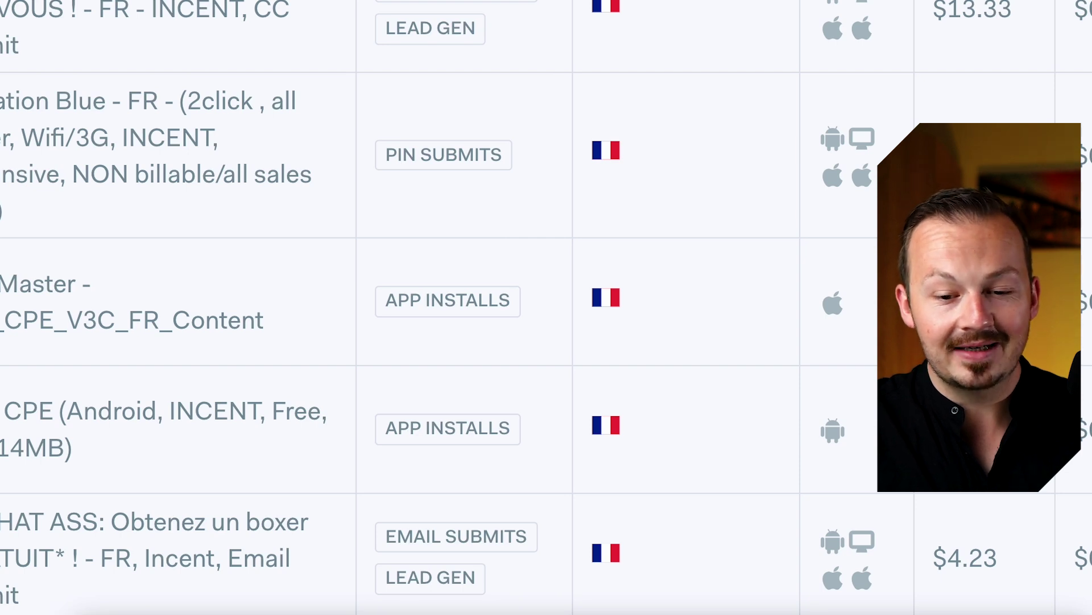
scroll(455, 308, "up", 4)
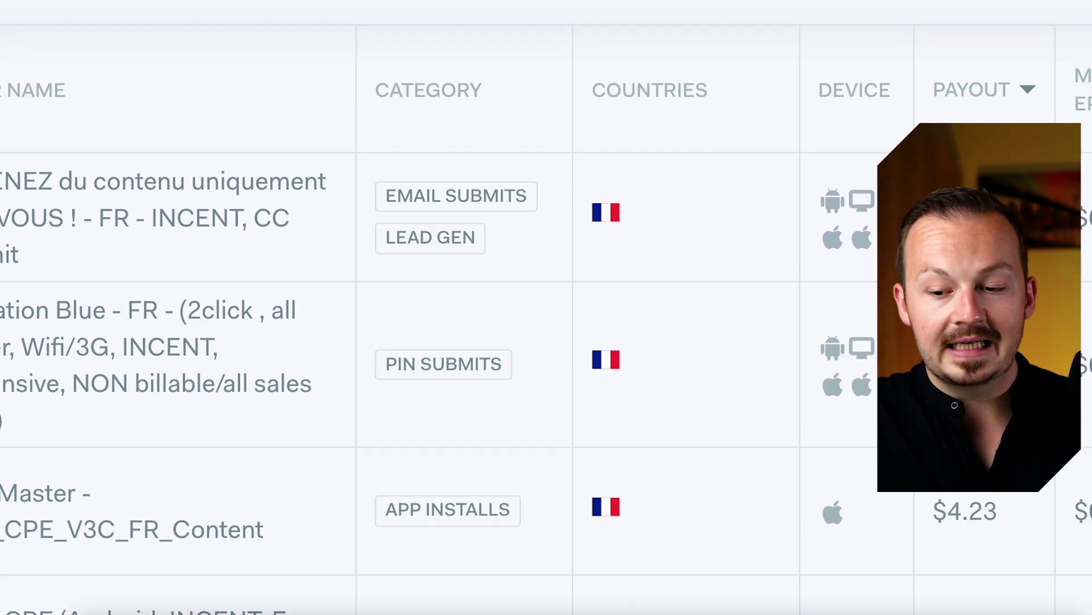
left_click_drag(540, 210, 384, 196)
left_click(516, 196)
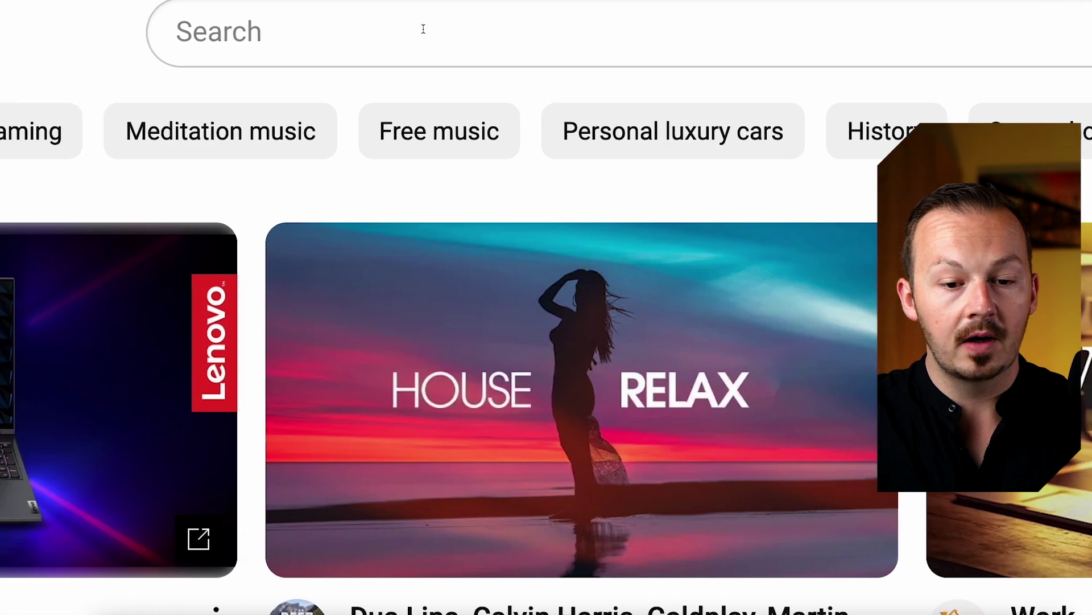
Switch to YouTube, search for "animal fails" and look through the video results
left_click(423, 29)
type("animal fails")
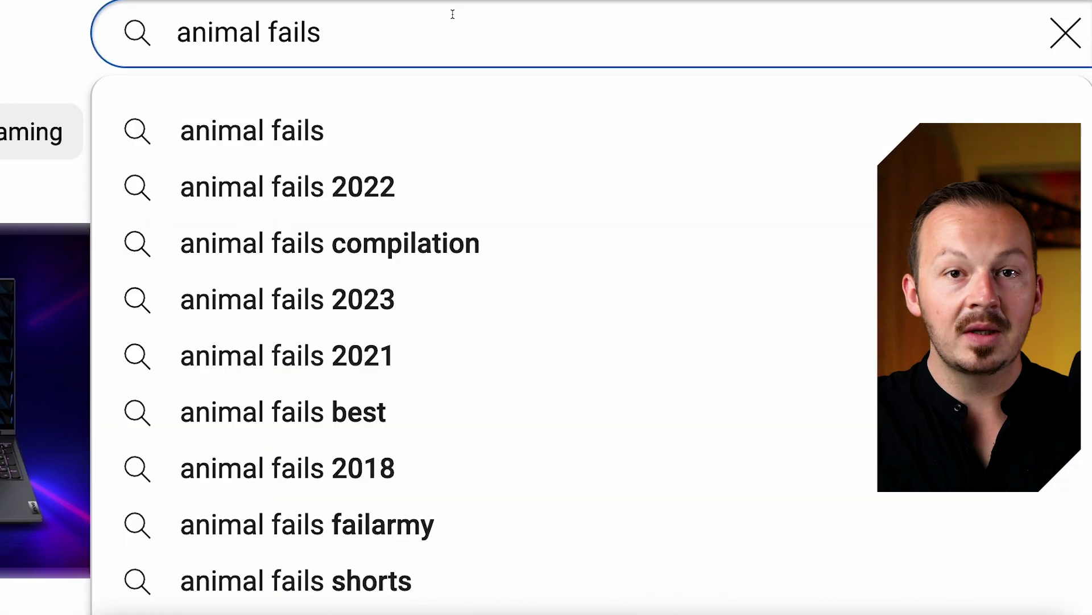
key("Return")
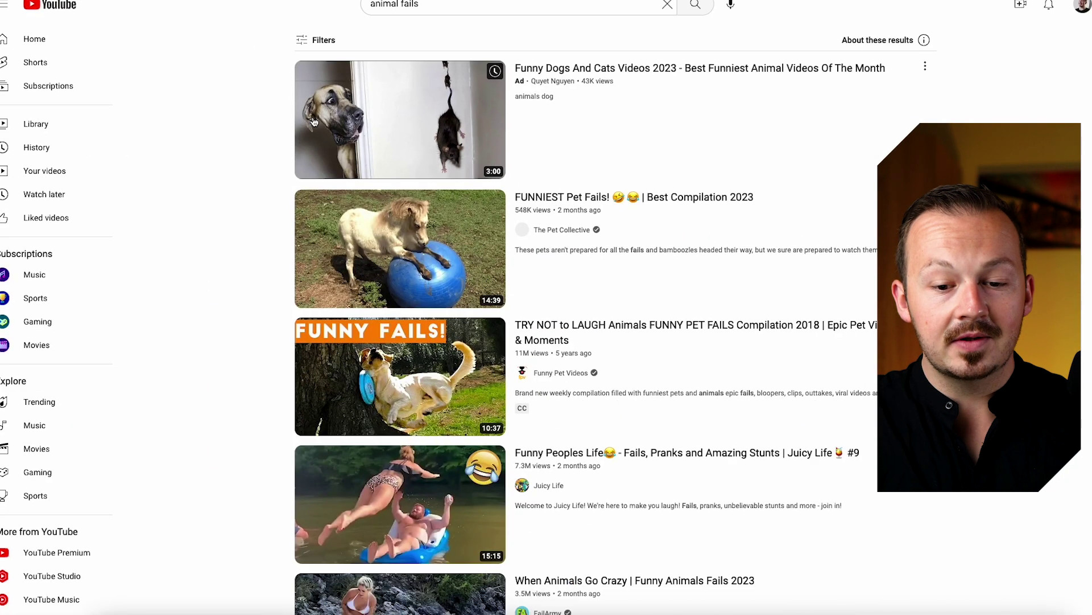
scroll(228, 156, "down", 9)
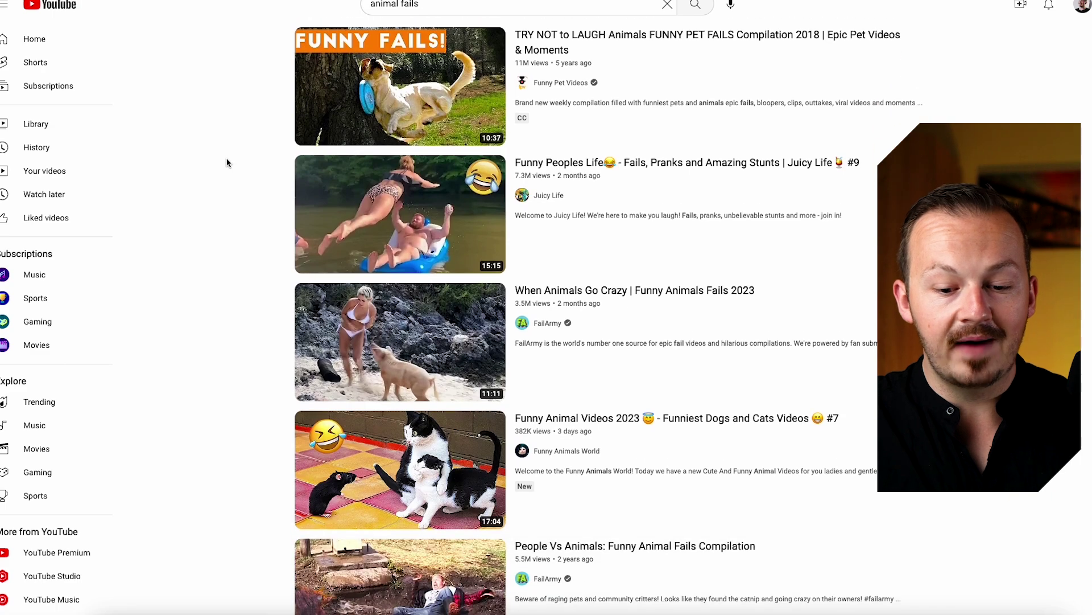
scroll(229, 168, "down", 5)
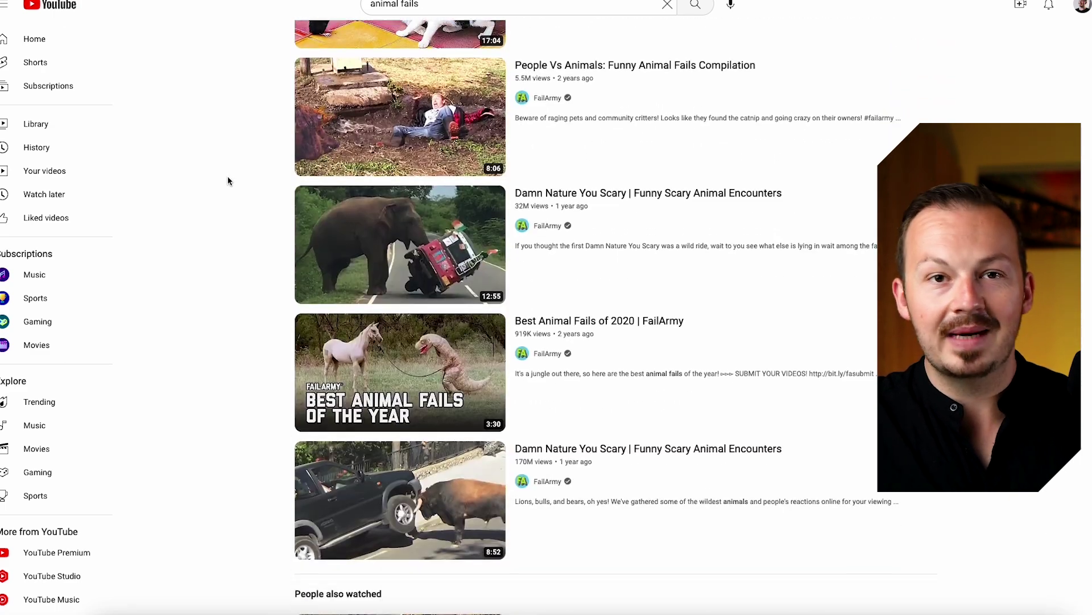
scroll(228, 181, "down", 12)
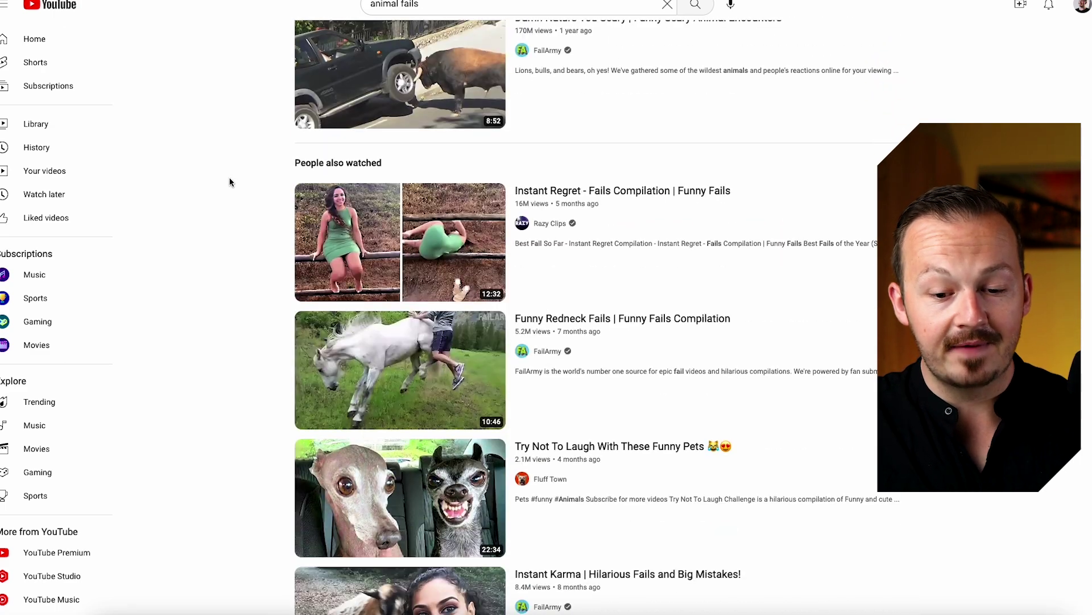
scroll(231, 182, "down", 4)
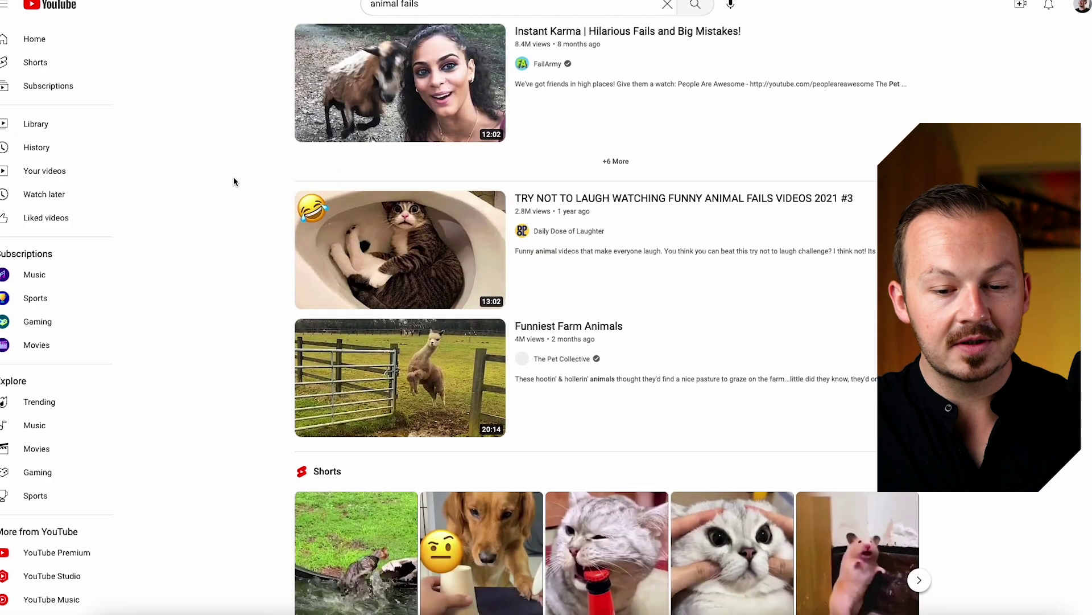
Look through the "animal fails" results and compare the titles and thumbnails of the compilation videos
scroll(233, 180, "up", 20)
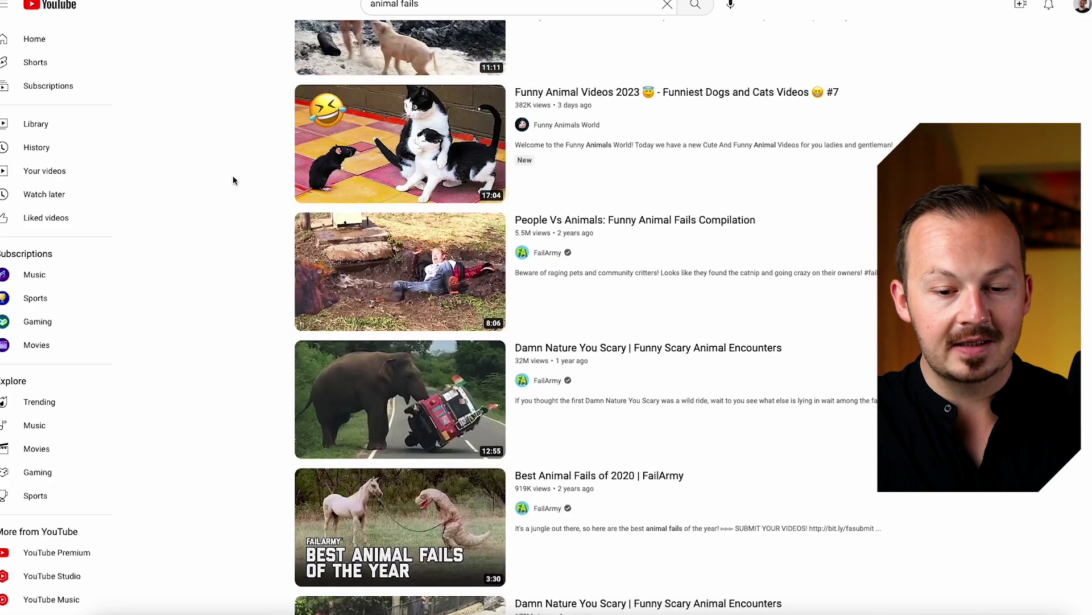
scroll(233, 181, "up", 1)
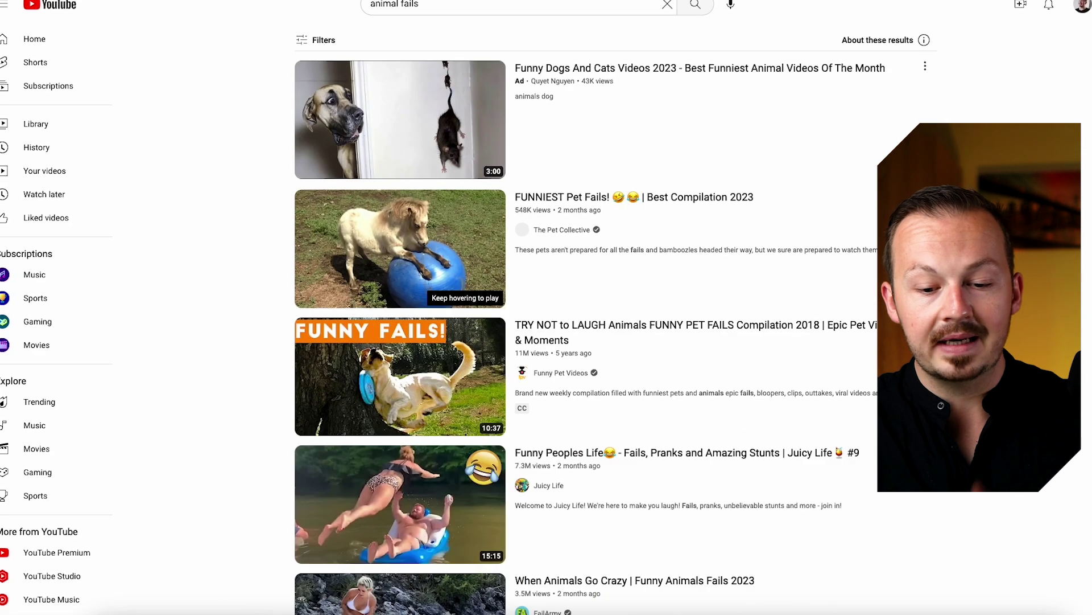
scroll(615, 318, "down", 8)
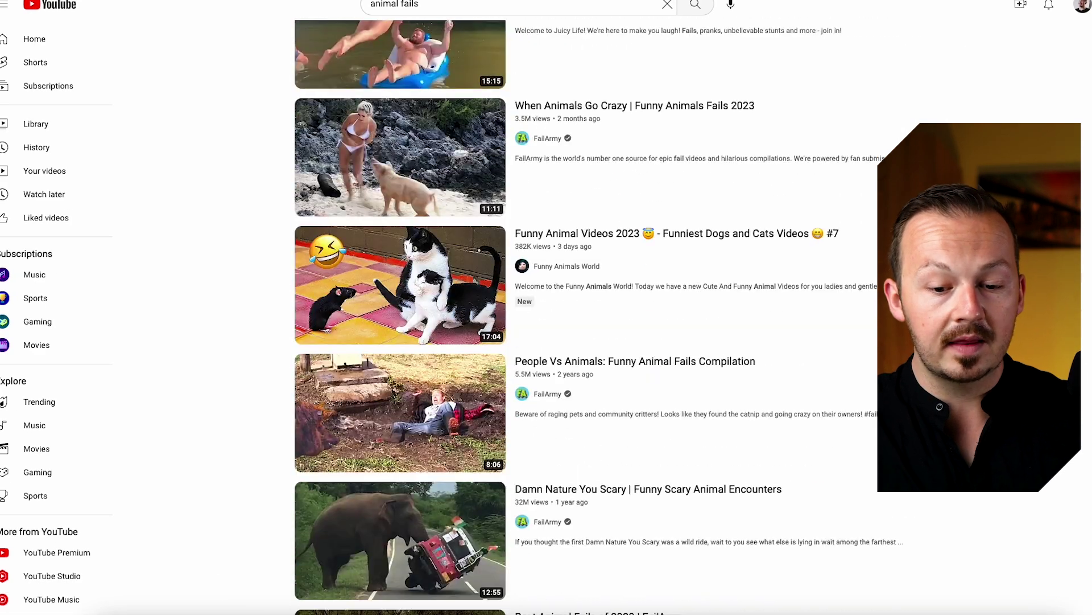
scroll(400, 291, "down", 2)
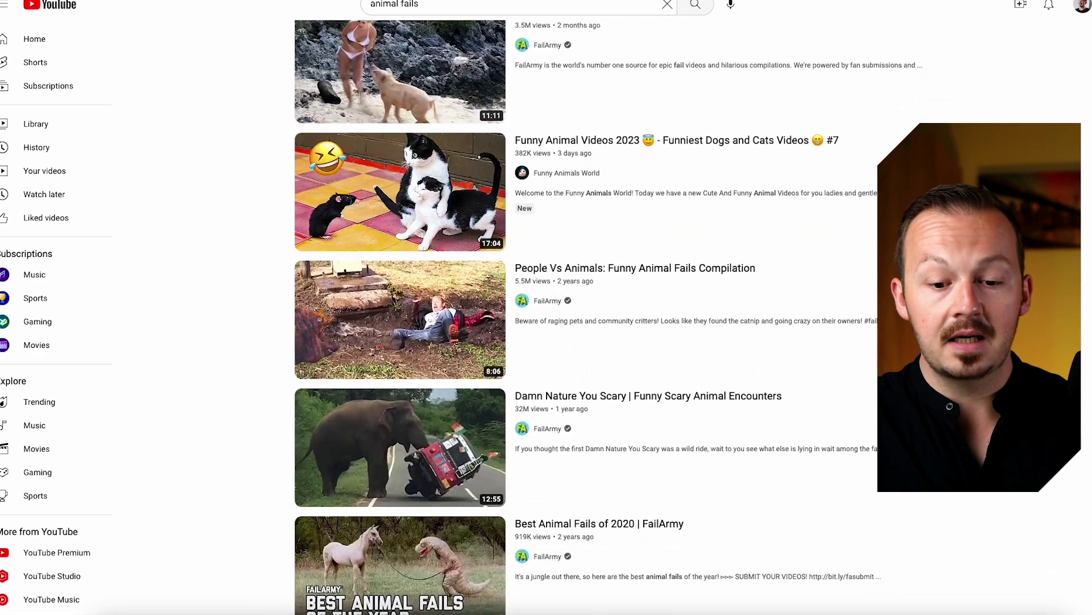
scroll(400, 290, "down", 3)
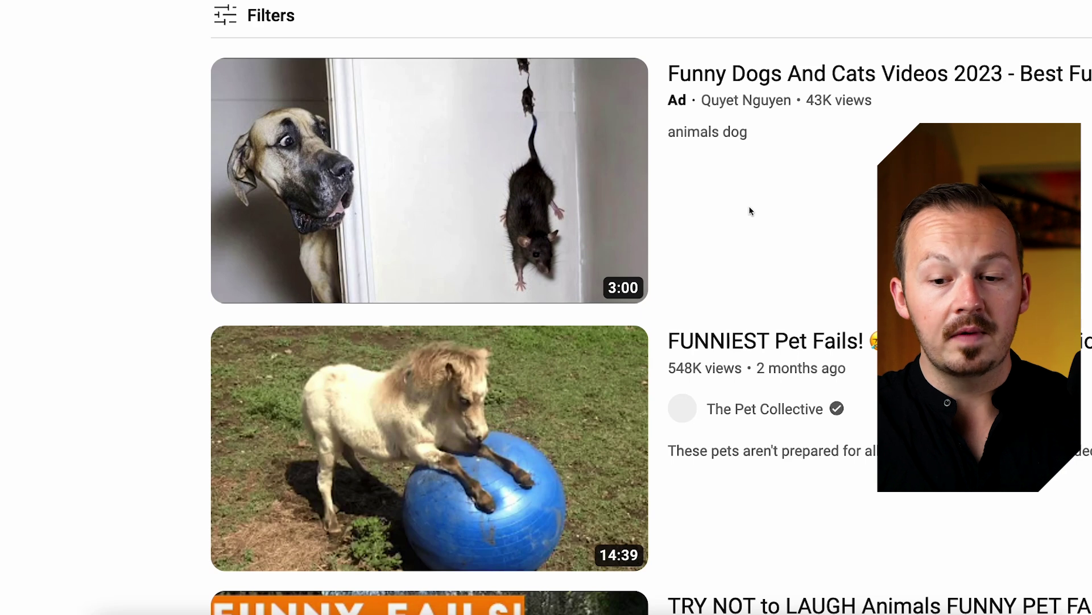
Open the "Funny Dogs And Cats Videos 2023" video and copy its share link
left_click(743, 130)
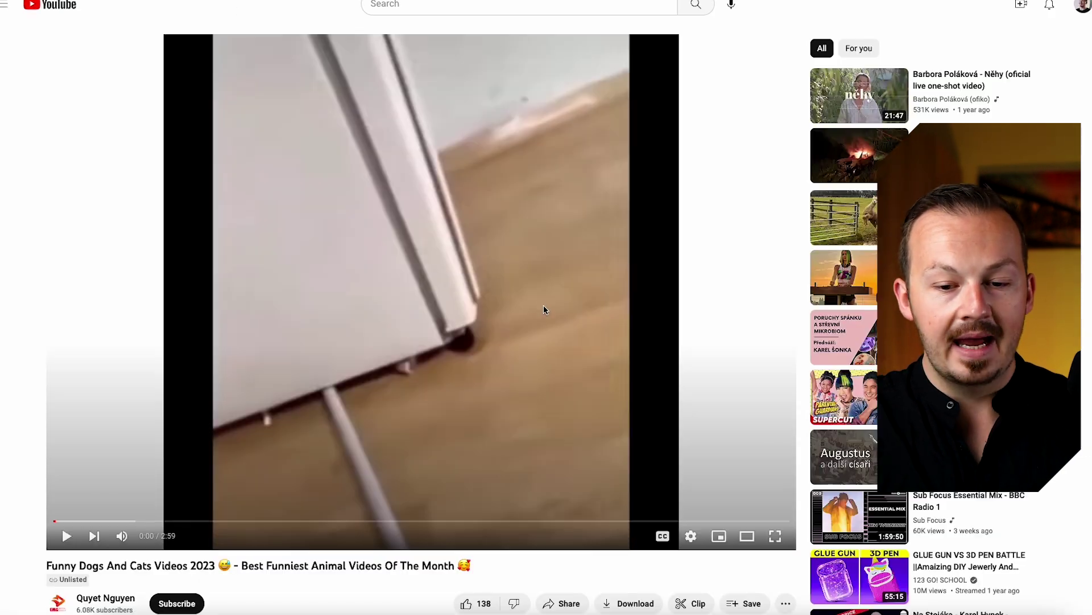
scroll(542, 302, "down", 8)
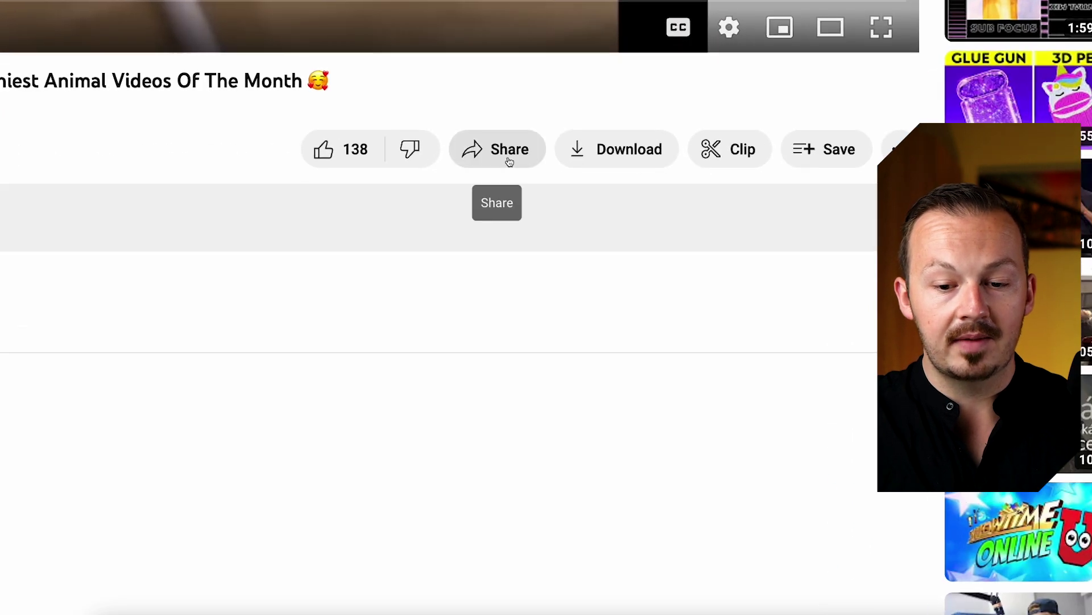
left_click(518, 243)
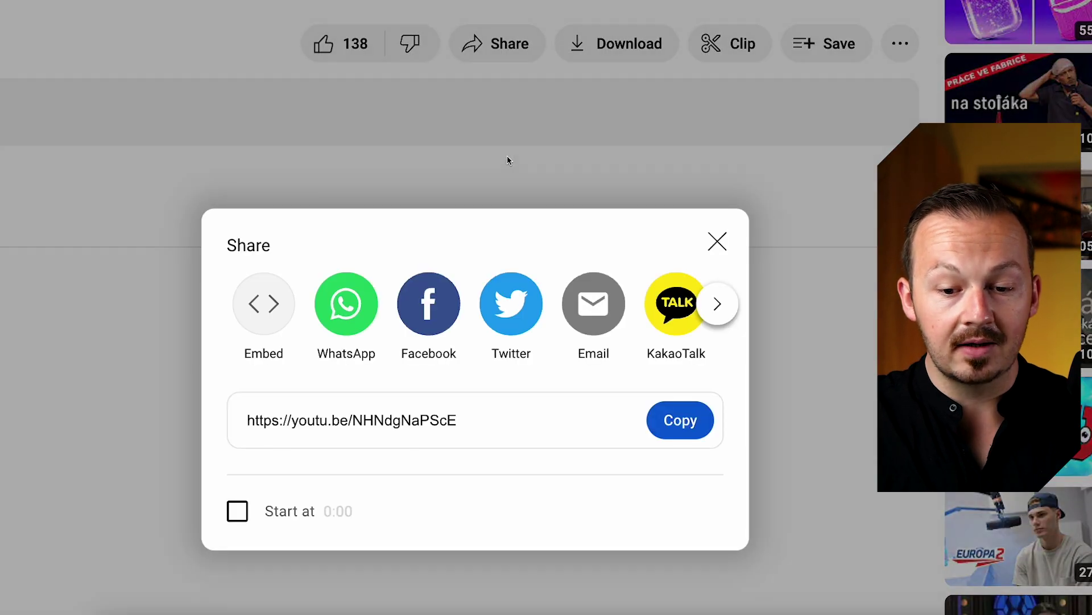
left_click(677, 420)
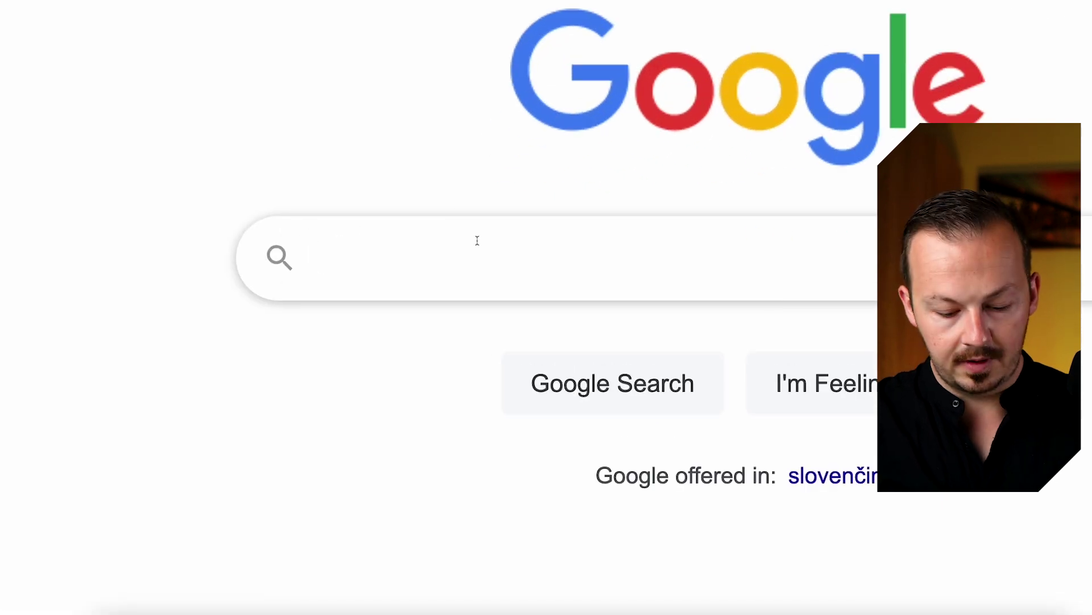
Search Google for "thumbnail grabber" and open Boing Boing's YouTube thumbnail grabber page
type("thumbnail grabber")
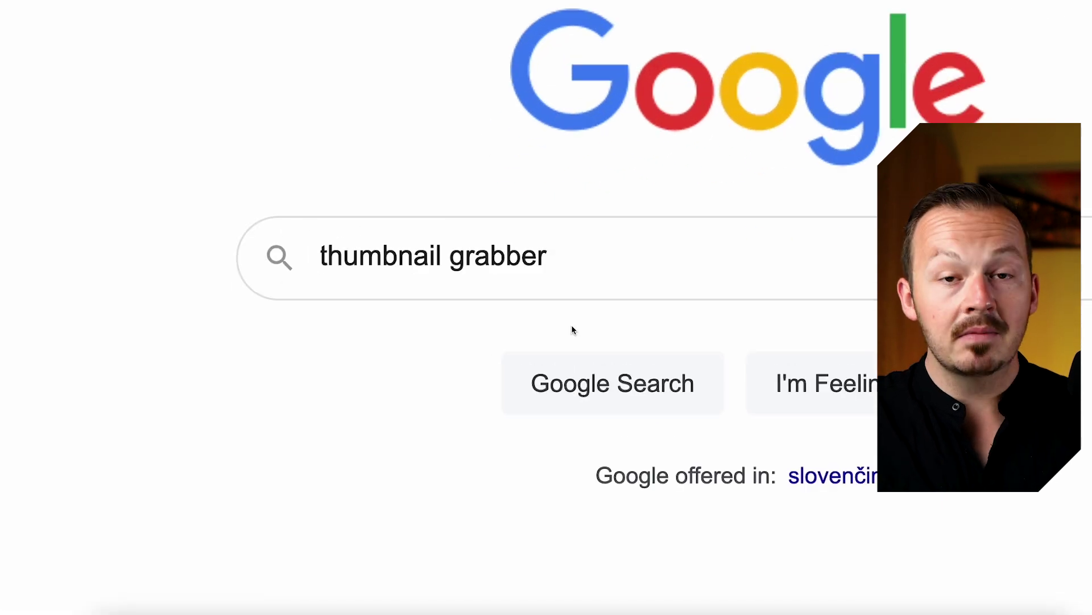
left_click(598, 384)
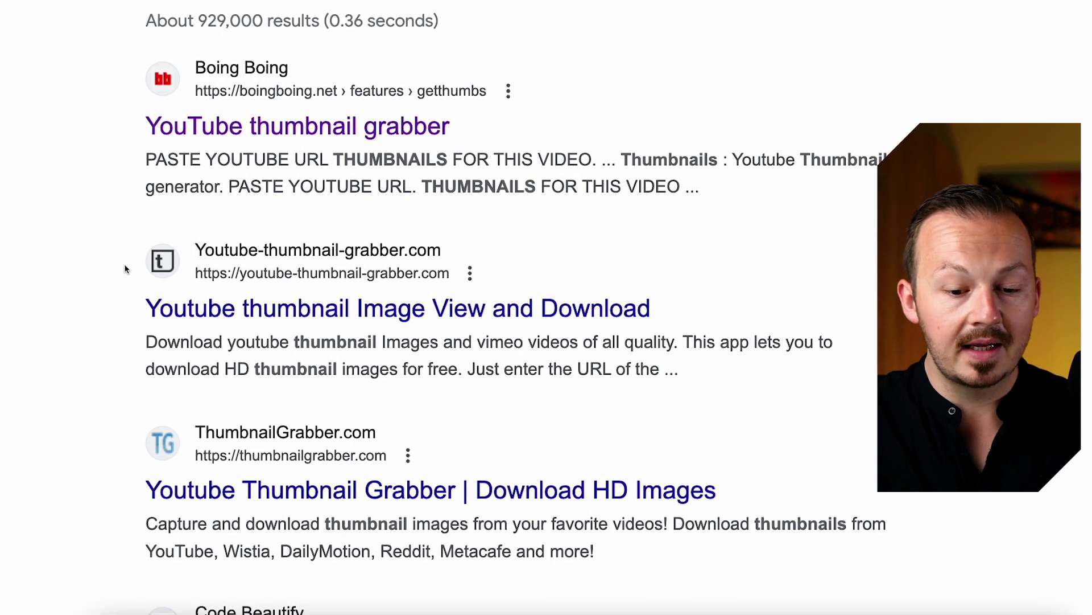
scroll(125, 269, "down", 5)
scroll(153, 263, "up", 4)
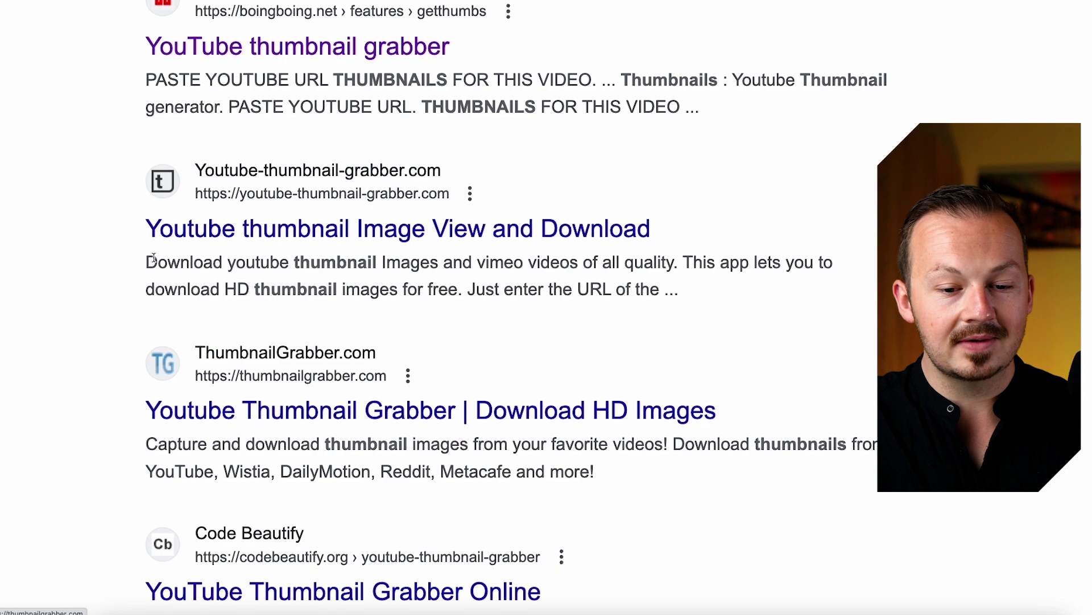
scroll(135, 273, "down", 6)
scroll(132, 277, "up", 10)
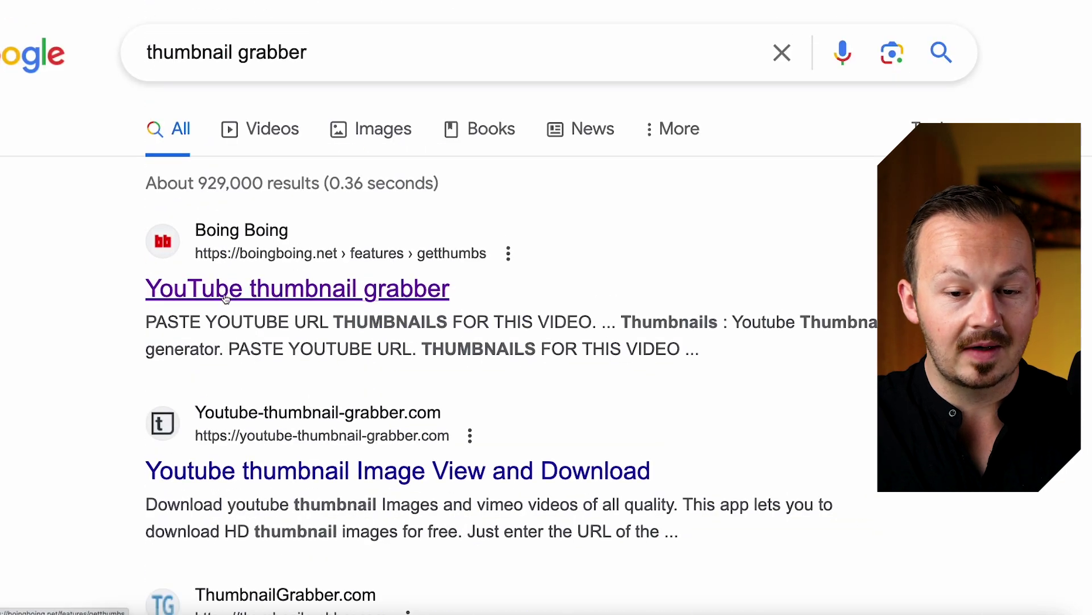
left_click(226, 299)
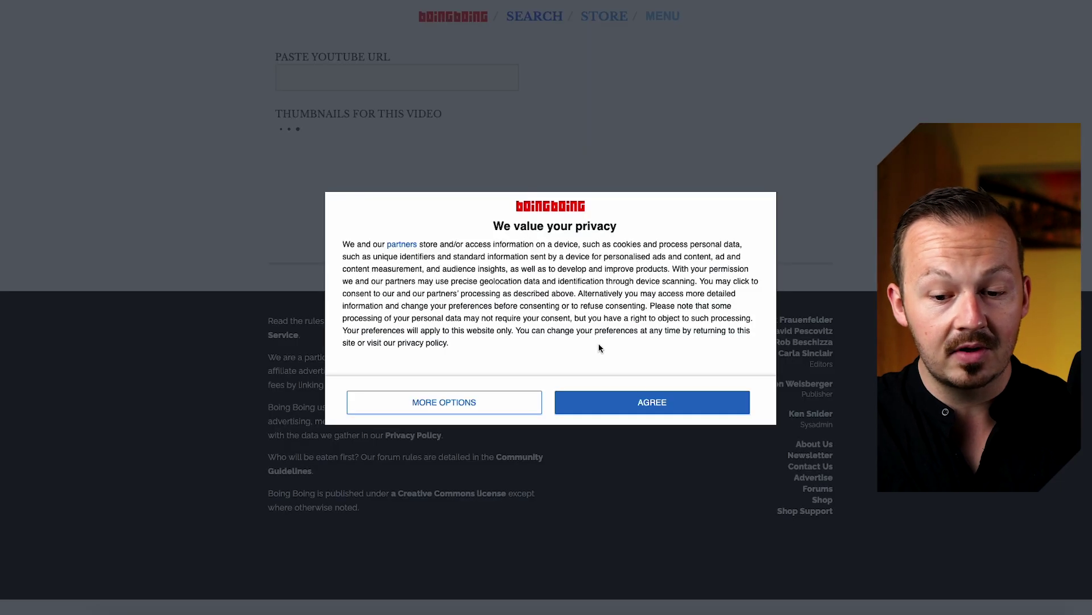
Accept the privacy notice and paste the copied video link into the thumbnail grabber's YouTube URL field
left_click(654, 404)
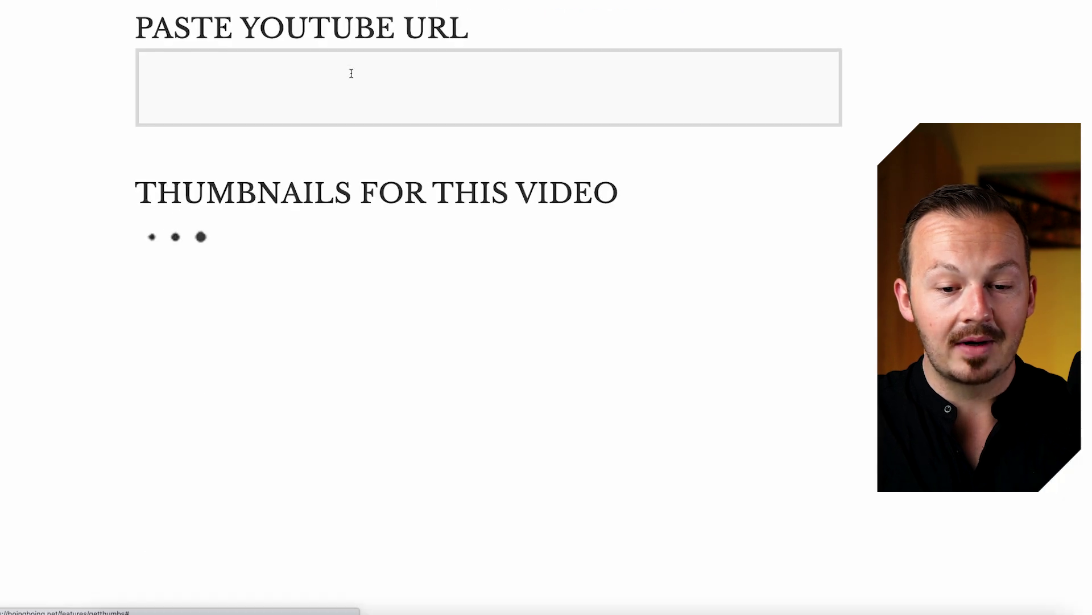
left_click(348, 133)
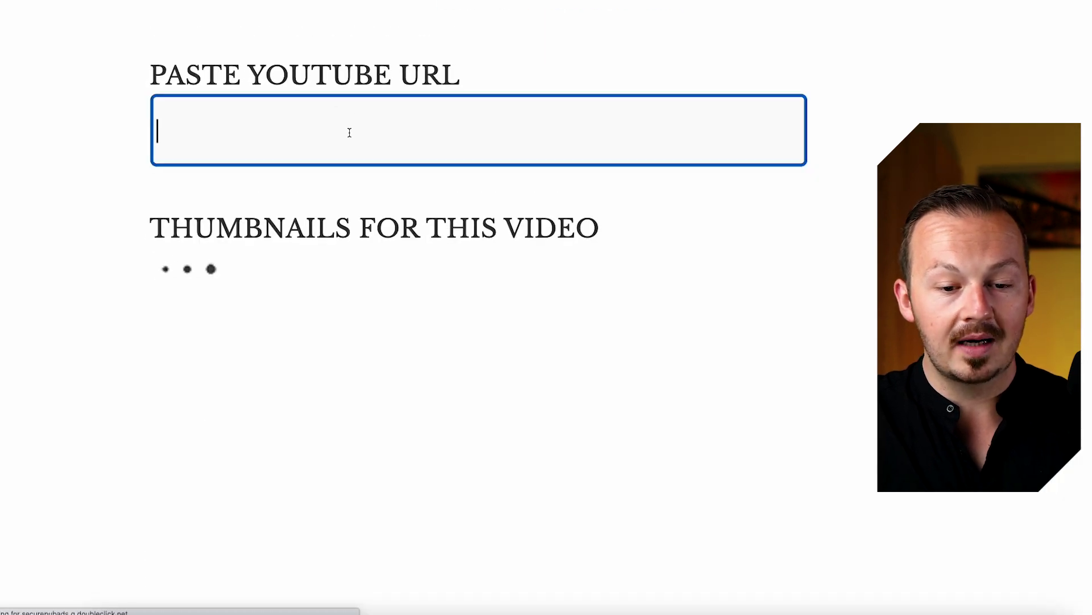
key("super+v")
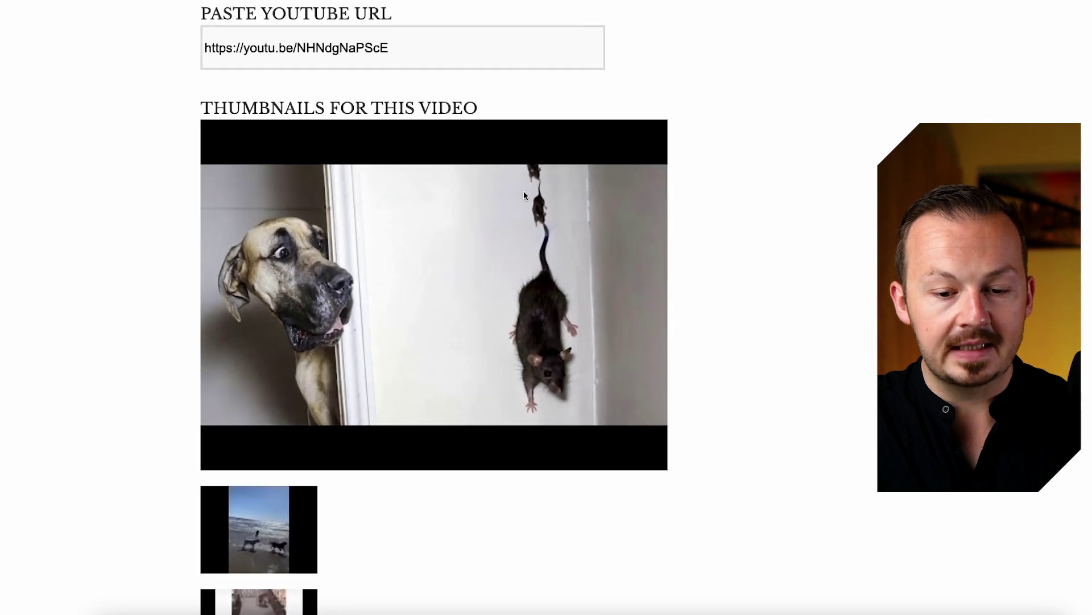
Look through the extracted thumbnails and save the first large image of the dog and the hanging mice
scroll(584, 192, "down", 4)
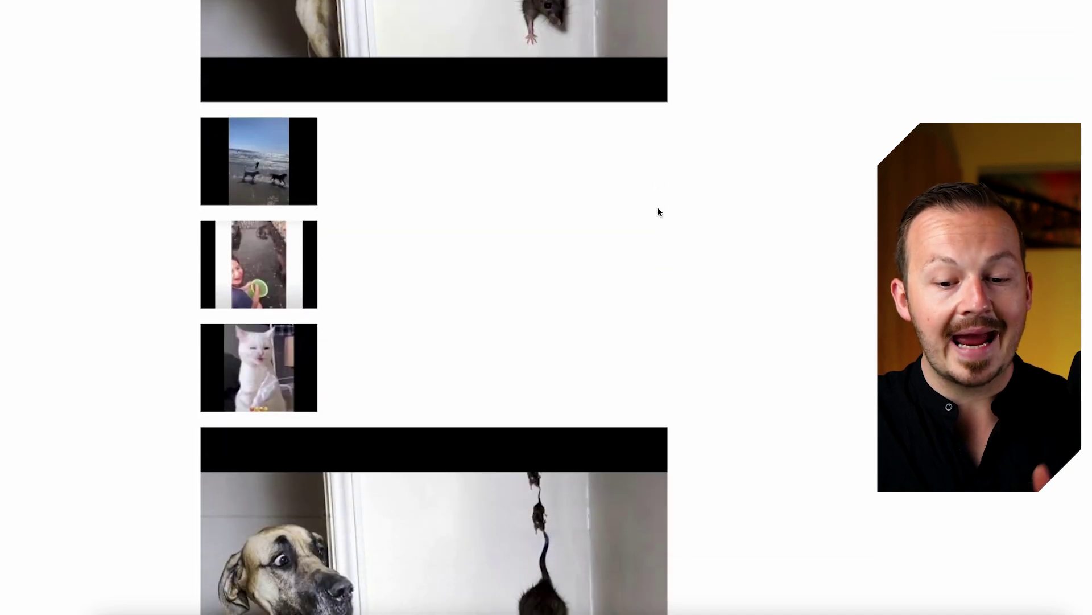
scroll(658, 212, "down", 7)
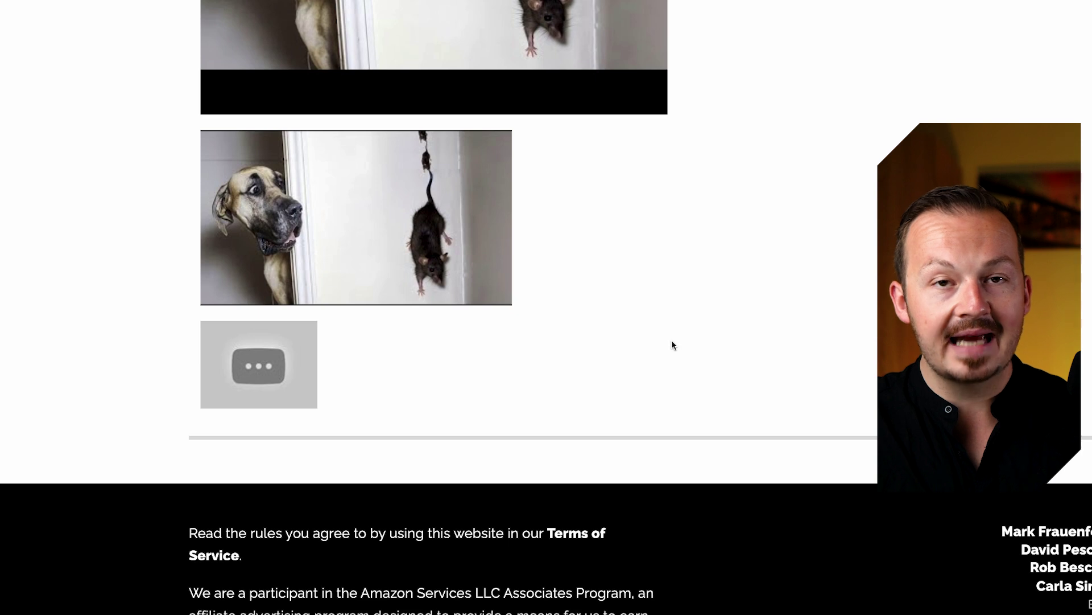
scroll(683, 336, "up", 2)
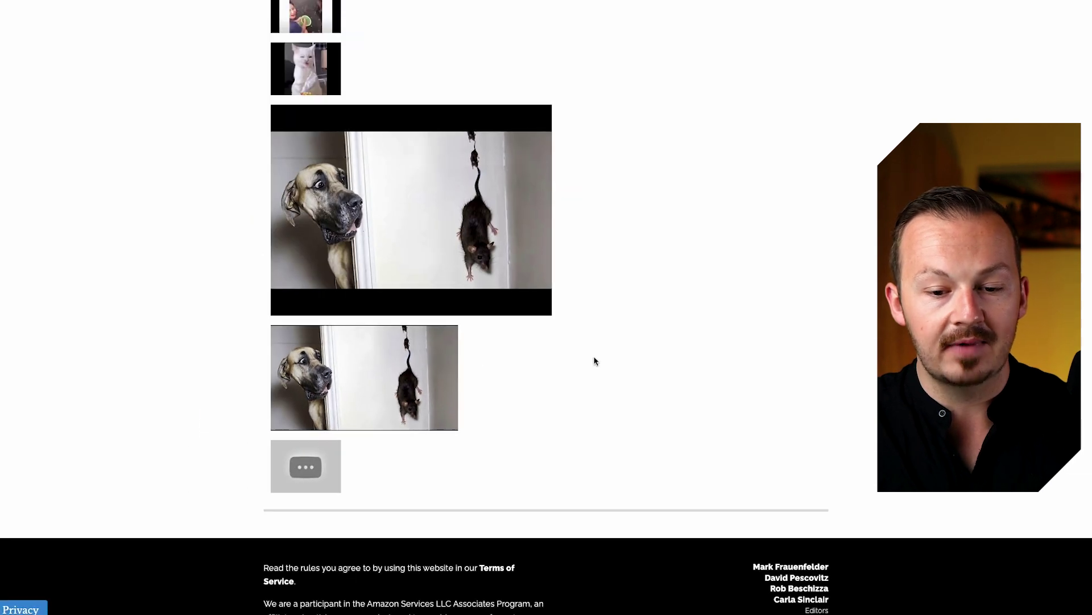
scroll(694, 336, "up", 5)
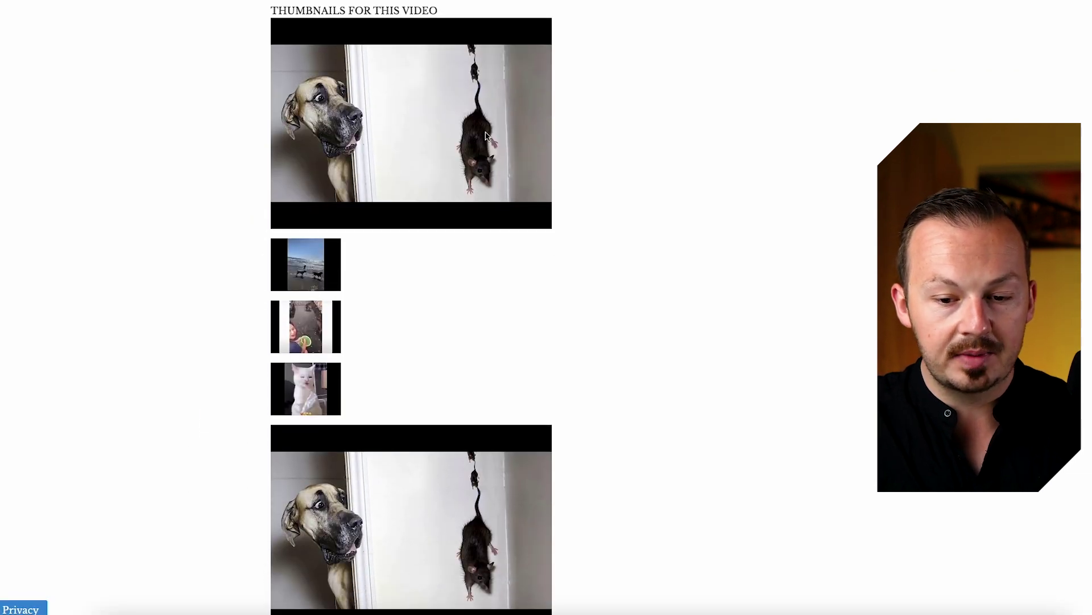
scroll(462, 364, "down", 1)
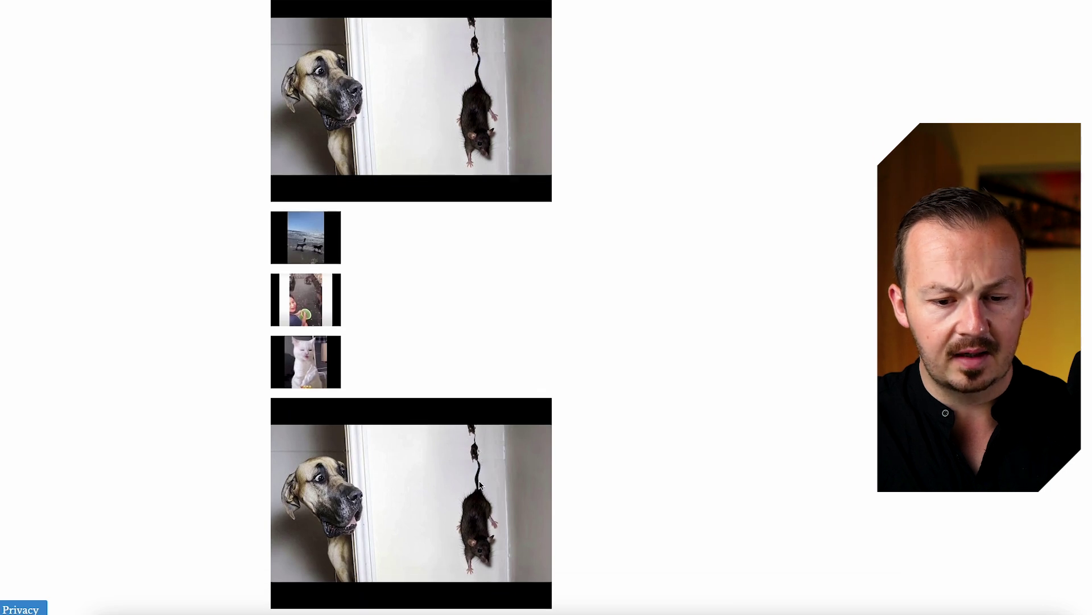
scroll(497, 307, "up", 2)
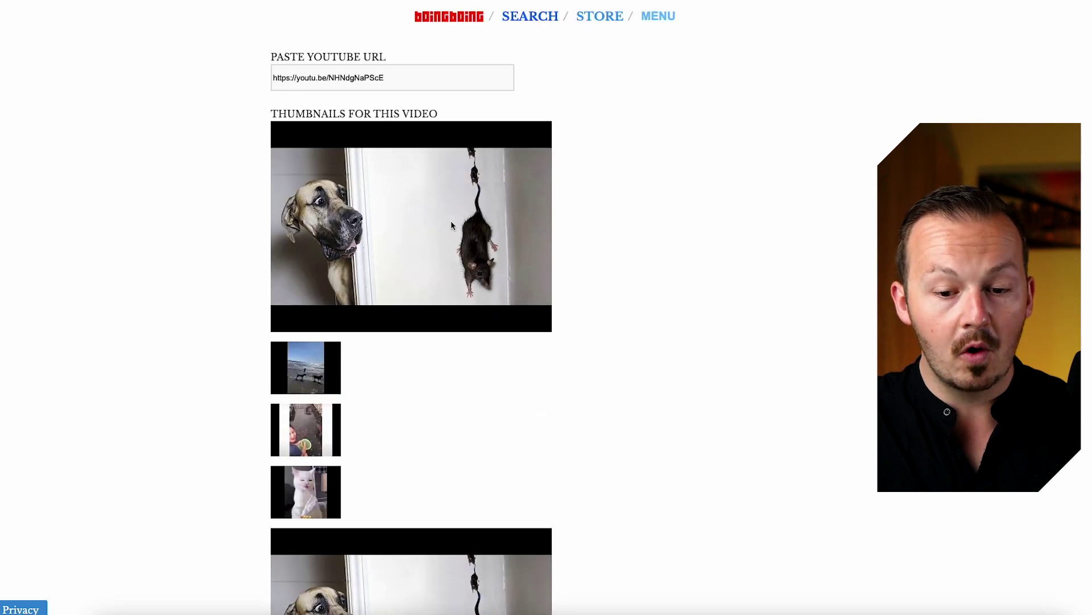
right_click(431, 220)
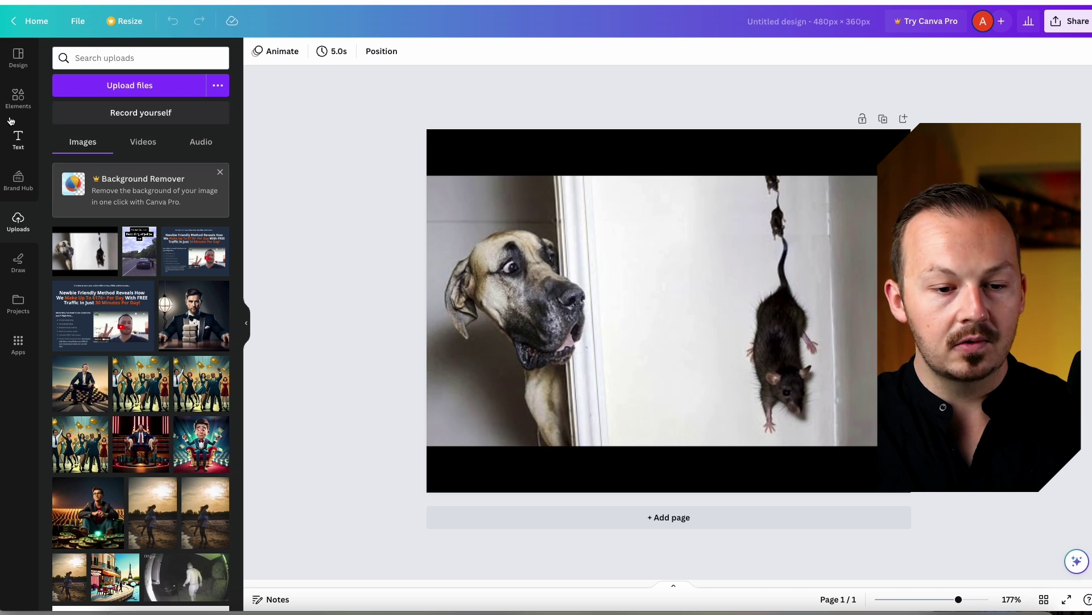
Search the design elements for "red circle" and limit the results to graphics
left_click(18, 97)
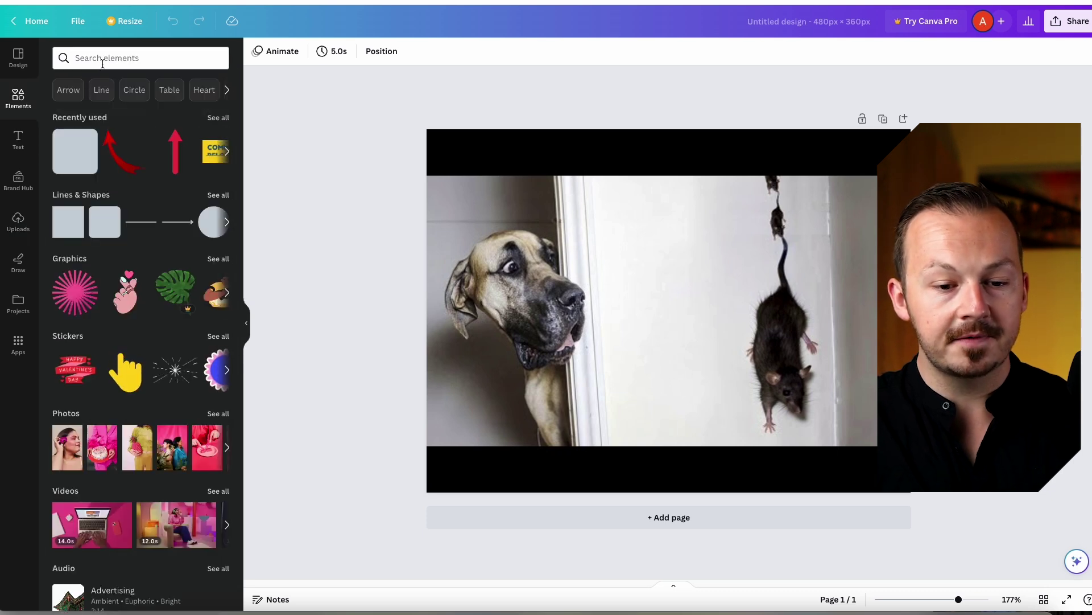
left_click(102, 59)
type("red circle")
left_click(115, 108)
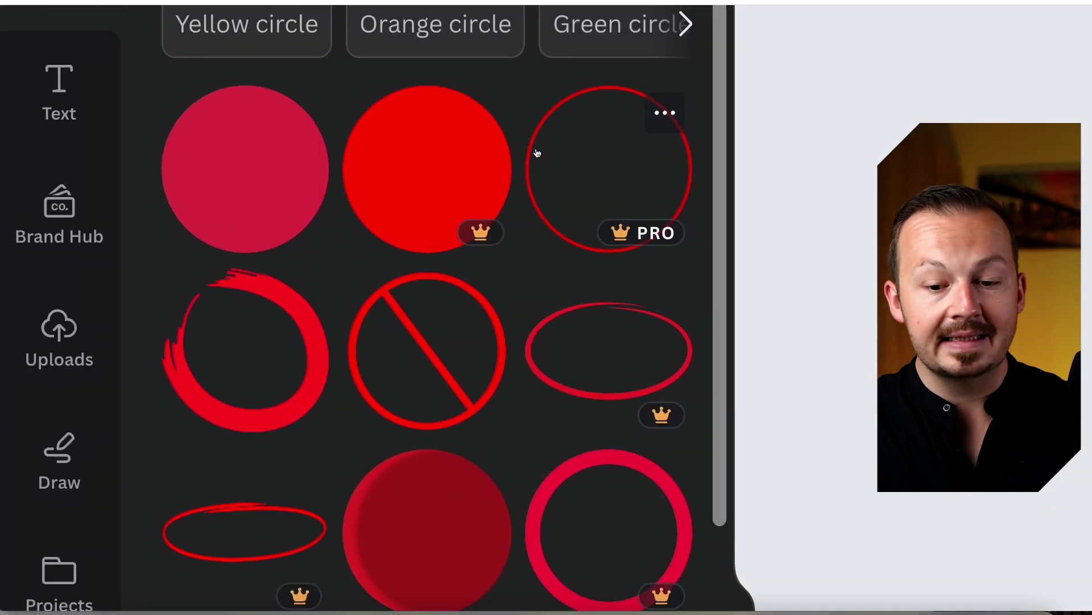
Add the brush-stroke red circle to the design, enlarge it, place it over the hanging mice, and clear the element search
scroll(544, 146, "down", 1)
scroll(563, 124, "down", 2)
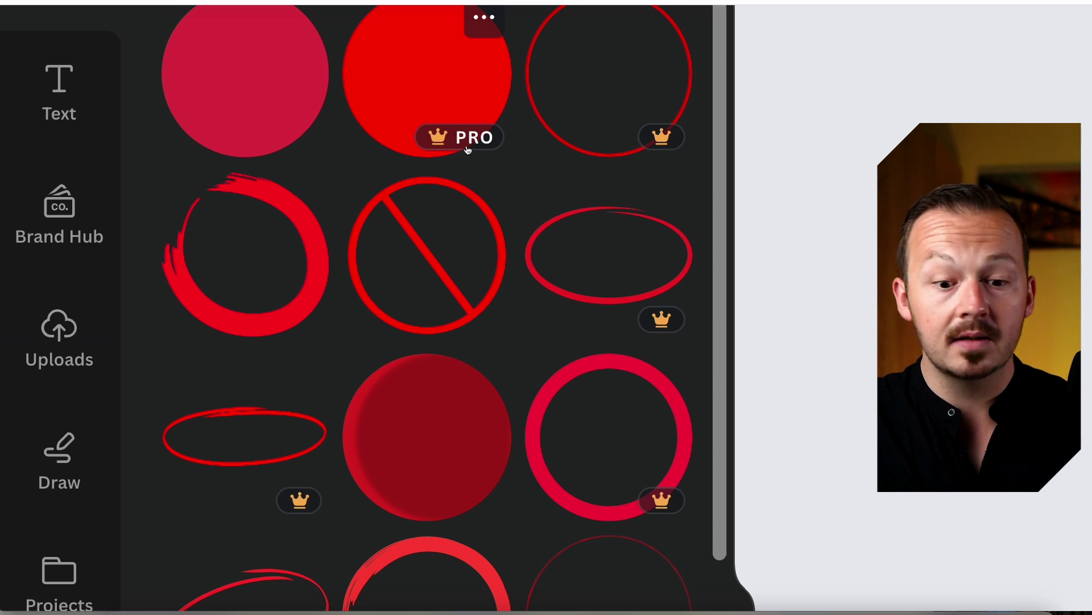
scroll(481, 151, "down", 5)
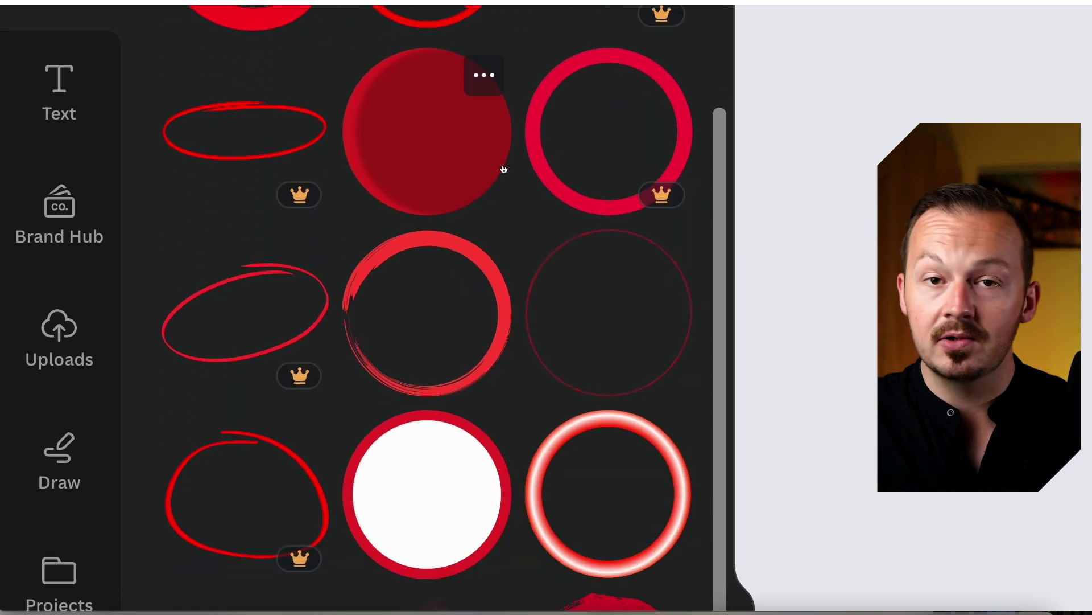
scroll(539, 186, "up", 1)
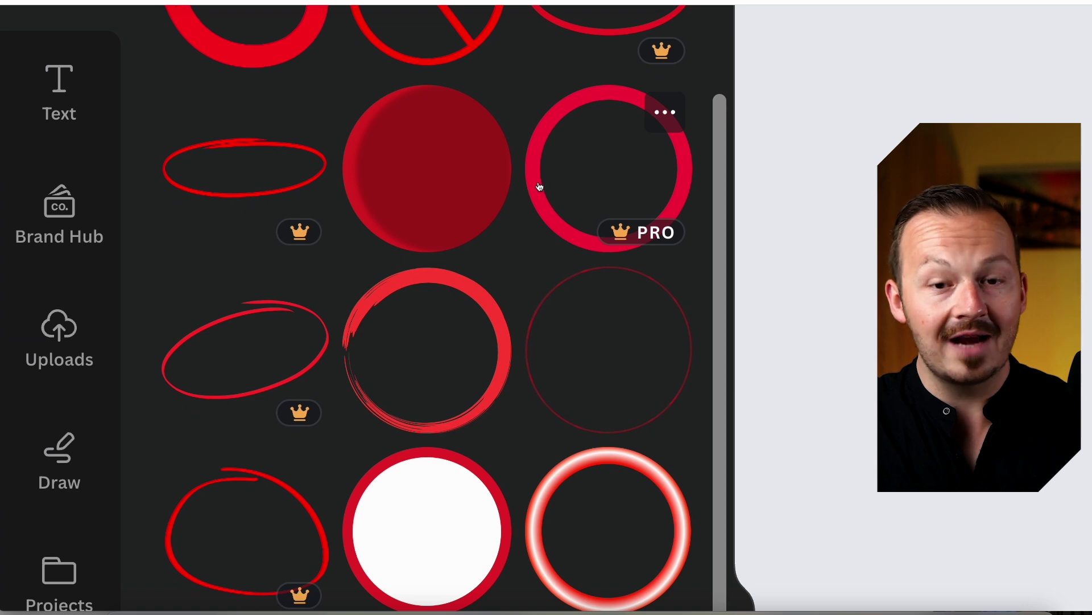
scroll(537, 185, "down", 10)
scroll(507, 202, "up", 8)
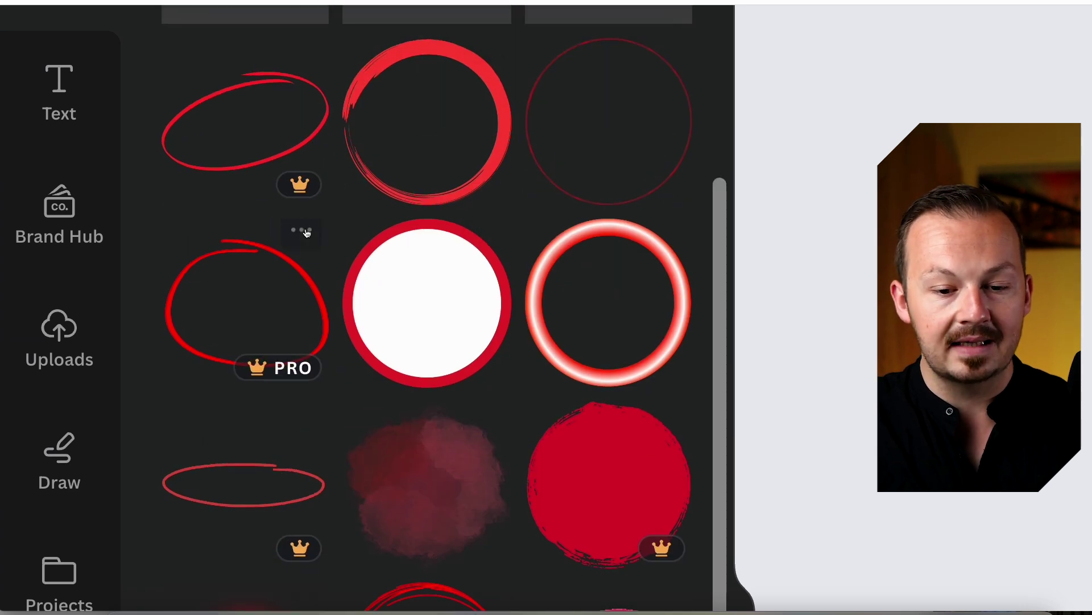
scroll(348, 214, "down", 3)
scroll(349, 215, "up", 3)
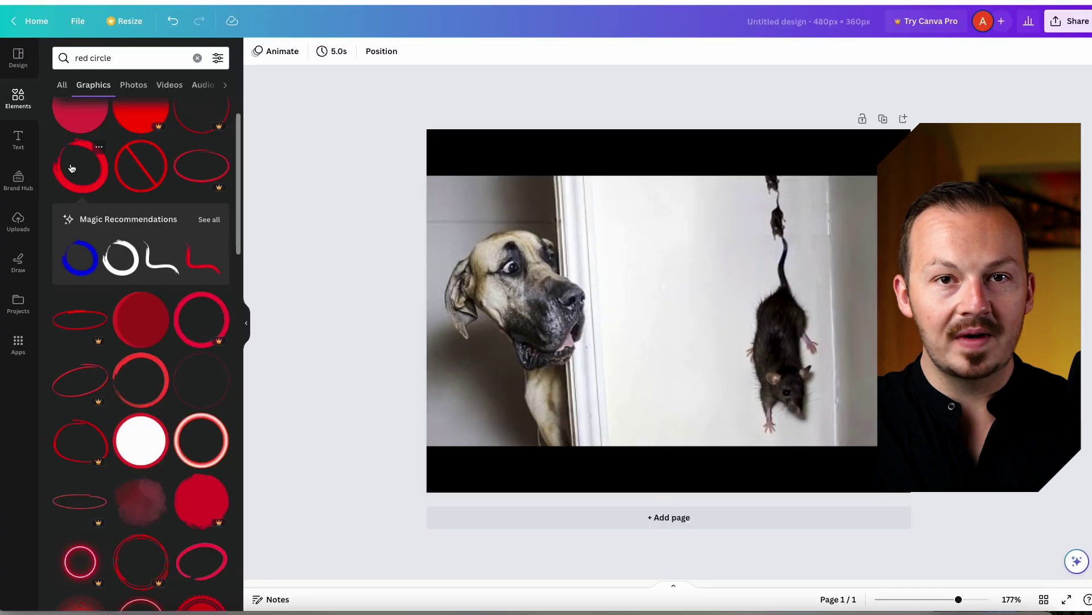
left_click(72, 167)
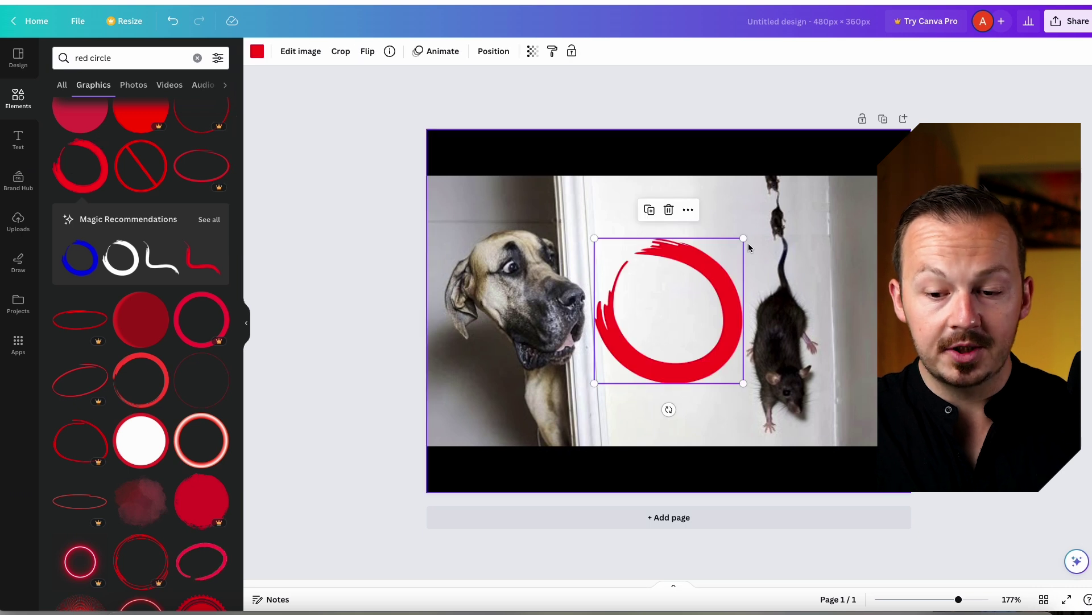
left_click_drag(744, 238, 776, 205)
left_click_drag(757, 254, 854, 206)
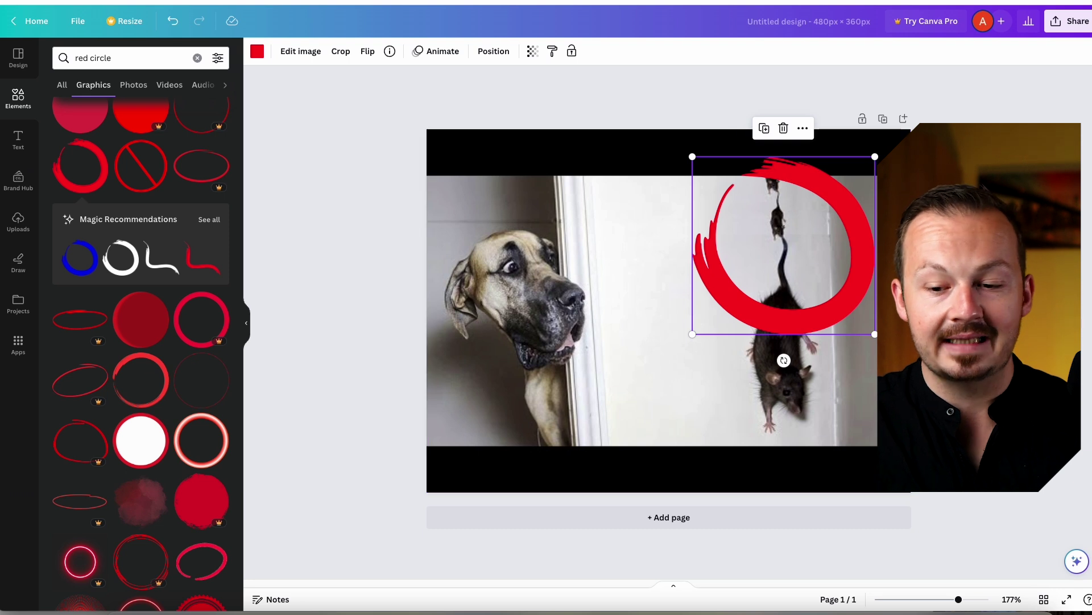
left_click(489, 175)
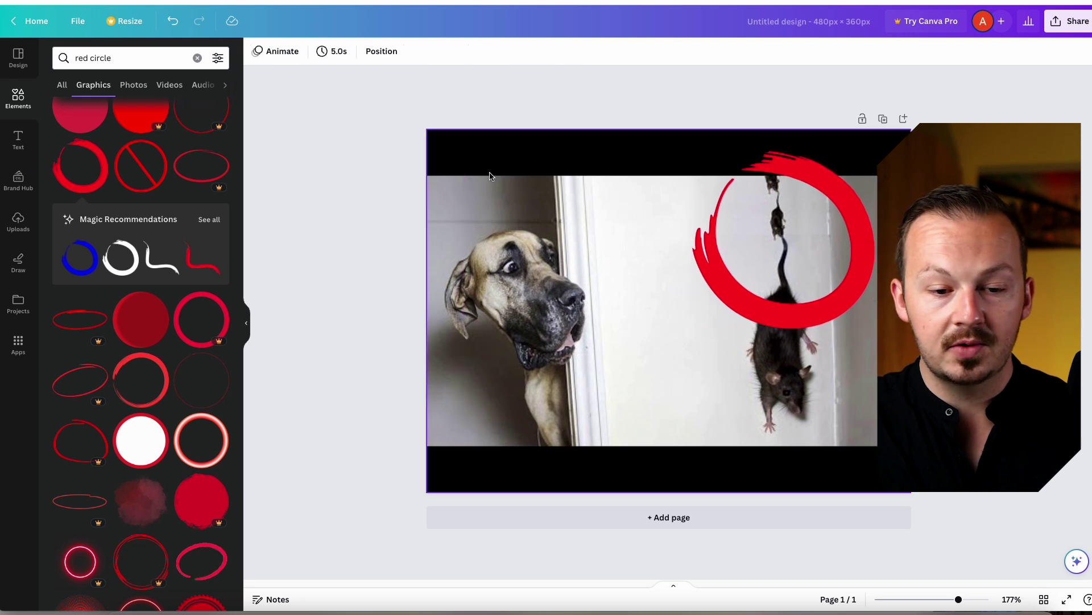
left_click(197, 57)
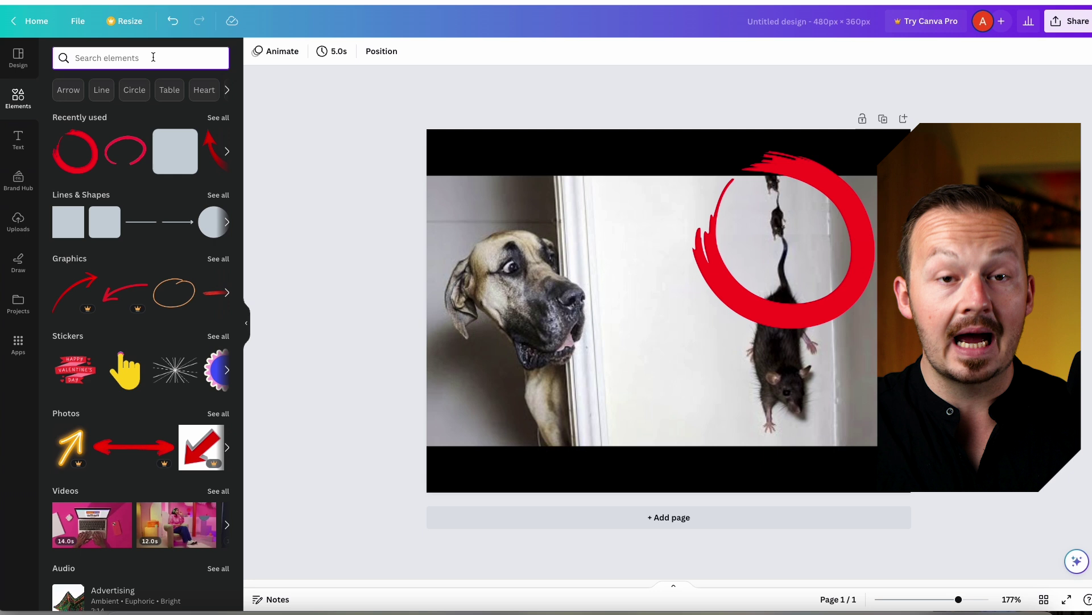
Search the design elements for "red arrow" and add the curved dark-red arrow graphic between the dog and the red circle
type("red arrow")
left_click(133, 113)
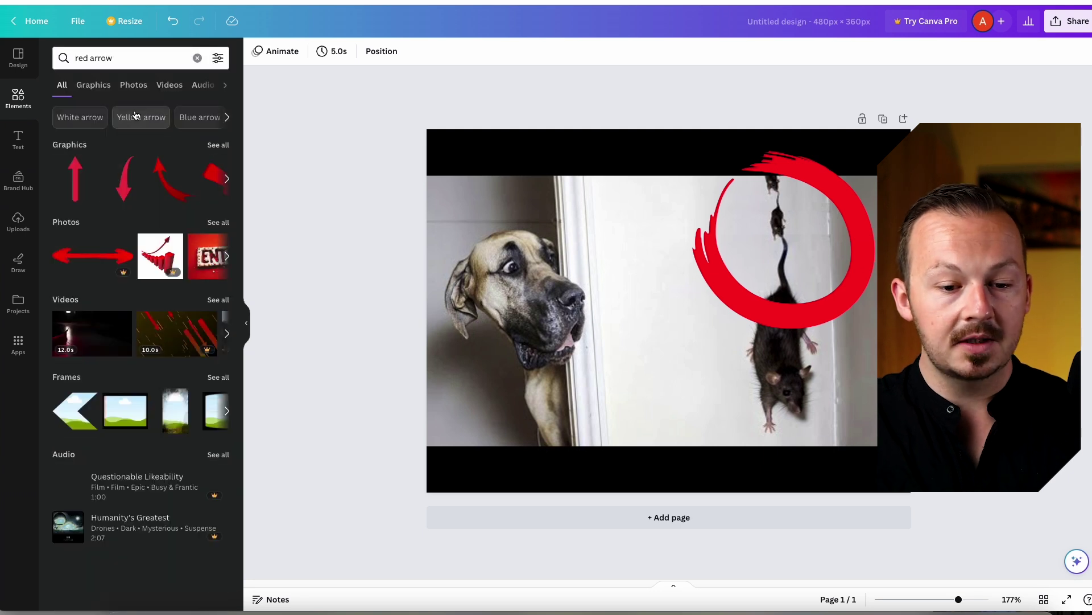
left_click(226, 180)
left_click(56, 180)
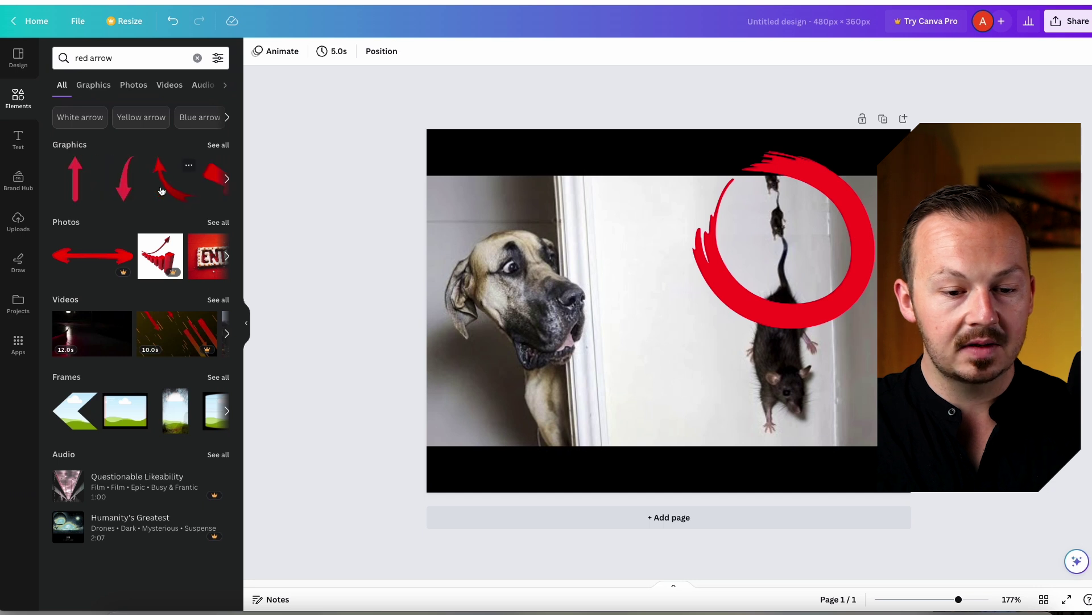
left_click(158, 179)
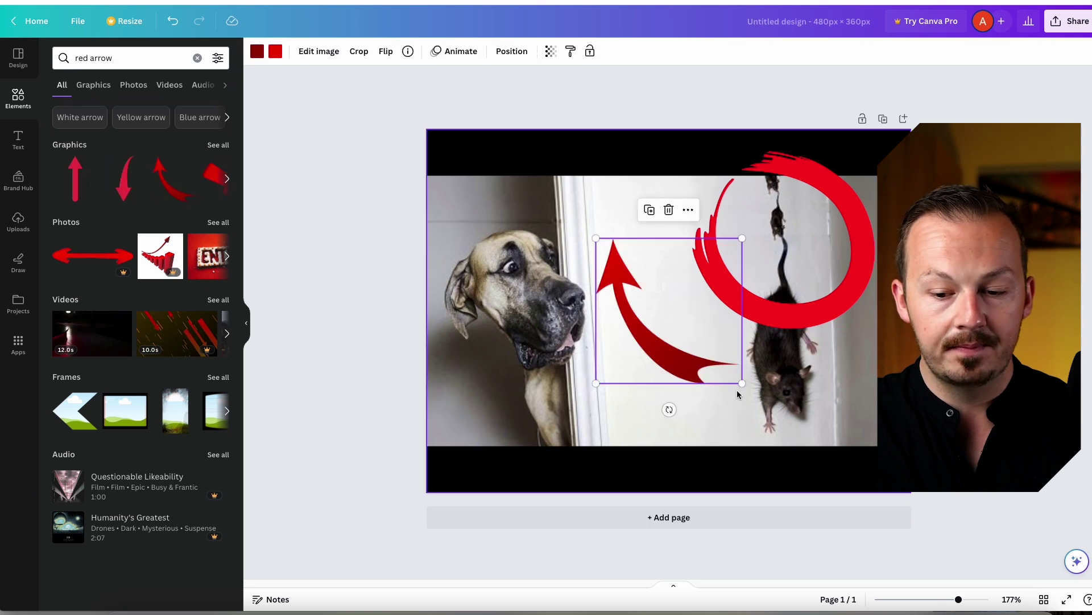
key("Escape")
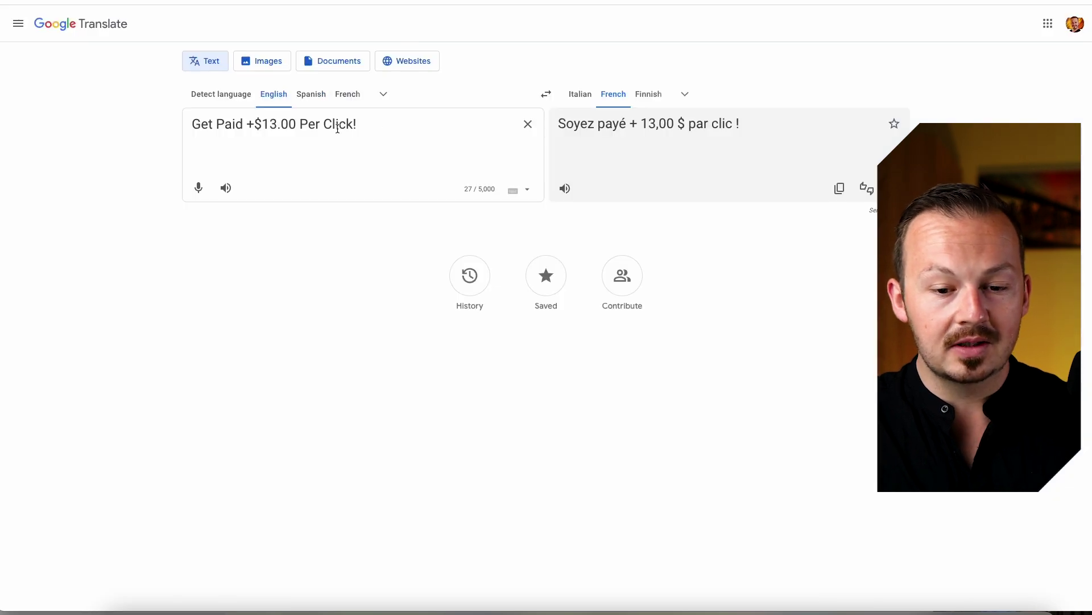
Switch to Google Translate, translate "Oh My God!" from English to French, and select the translated phrase
key("ctrl+a")
type("Oh My God!")
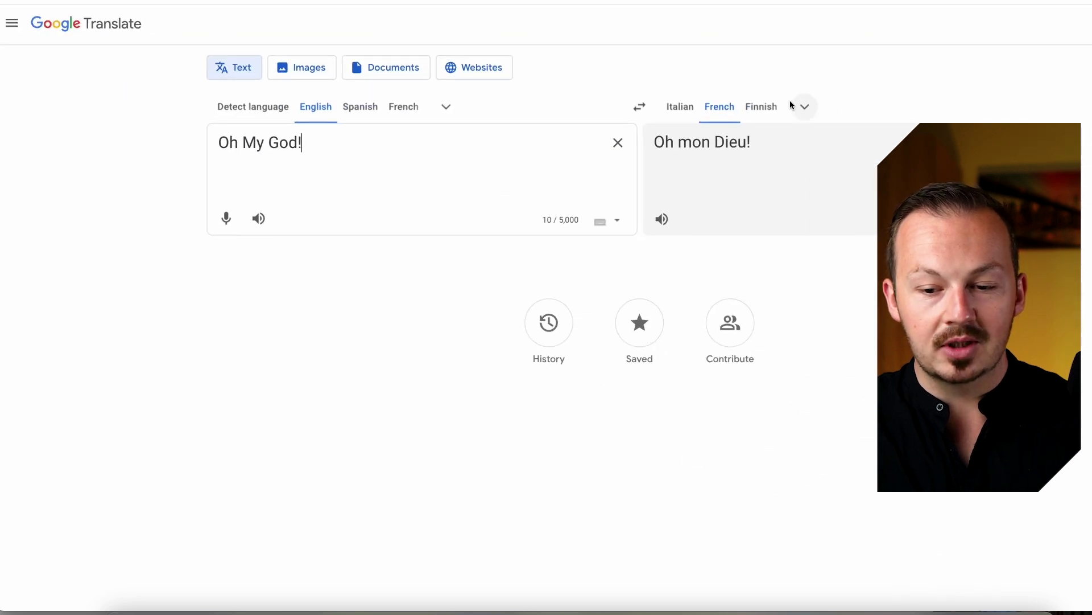
left_click_drag(773, 148, 683, 139)
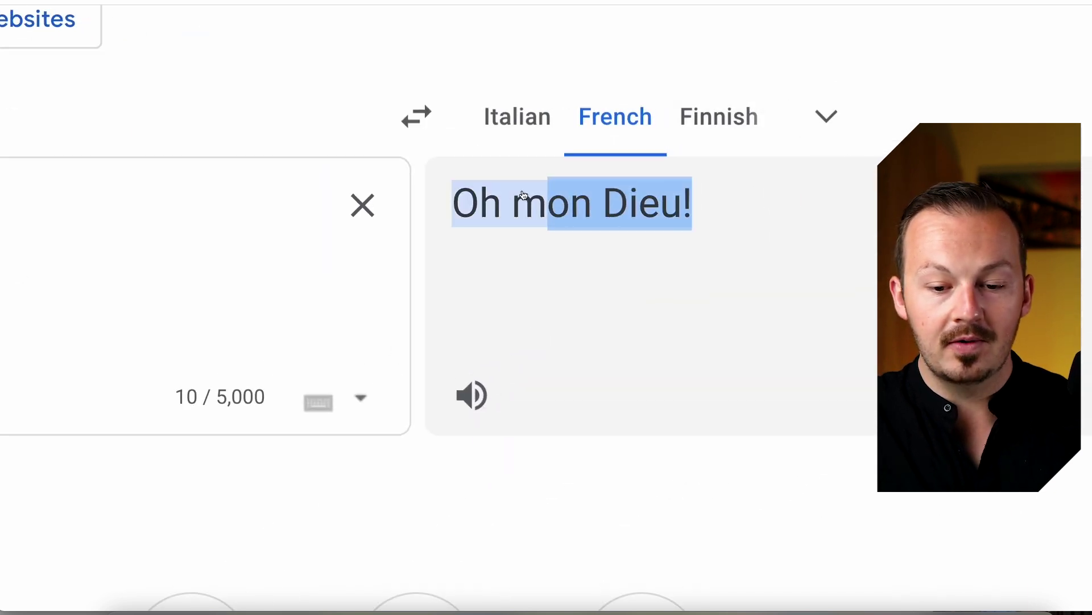
left_click_drag(523, 195, 444, 202)
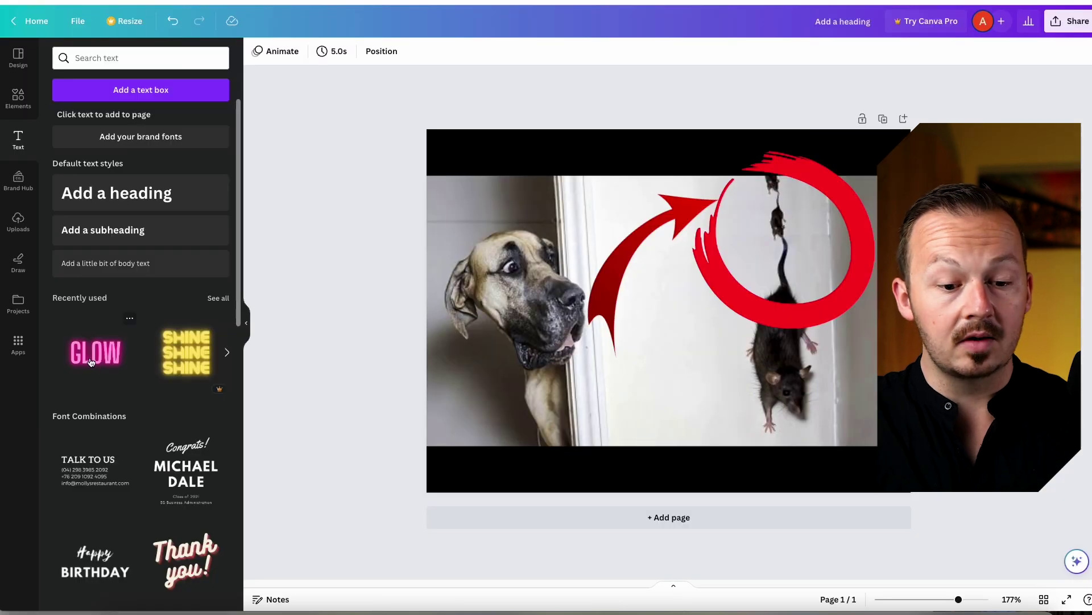
Add the pink GLOW text style to the Canva design, shrink it, and replace its wording with "OH MON DIEU!" on one line
left_click_drag(91, 362, 555, 354)
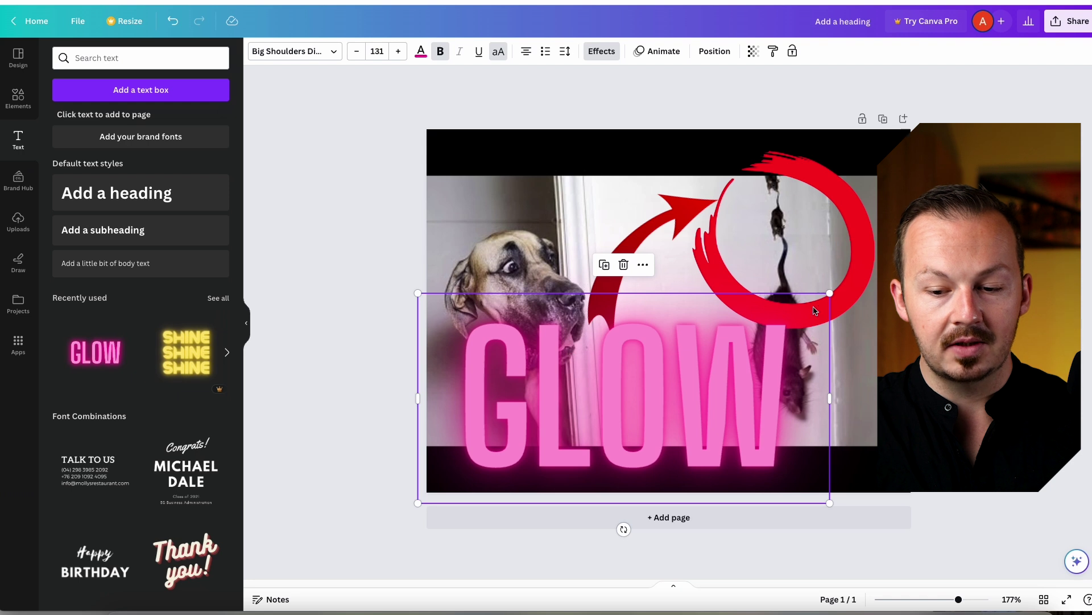
left_click_drag(830, 290, 644, 388)
left_click_drag(625, 432, 417, 406)
type("OH MON")
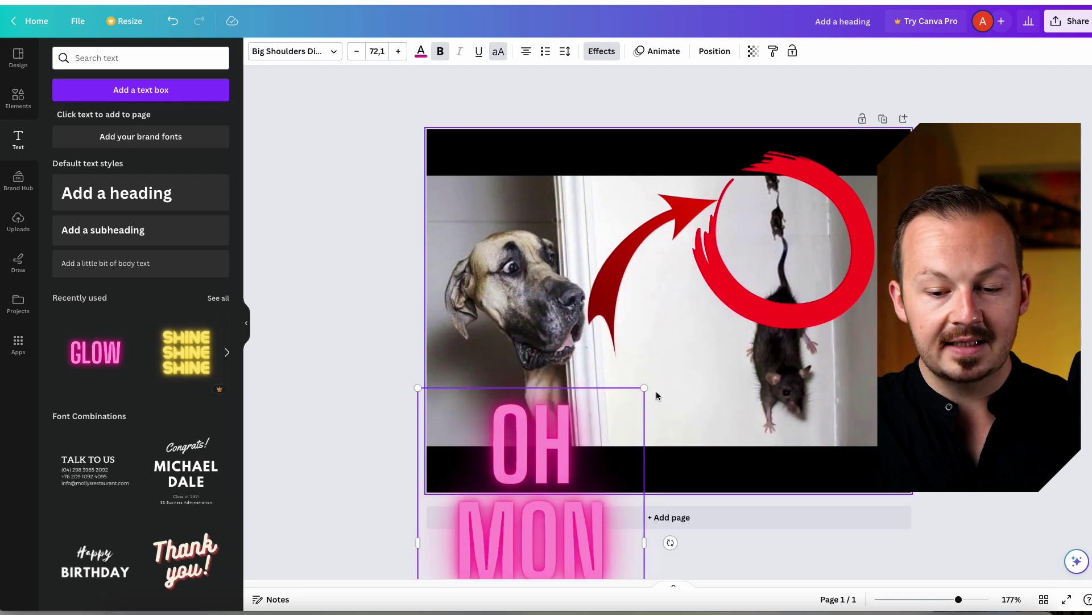
left_click_drag(648, 539, 873, 539)
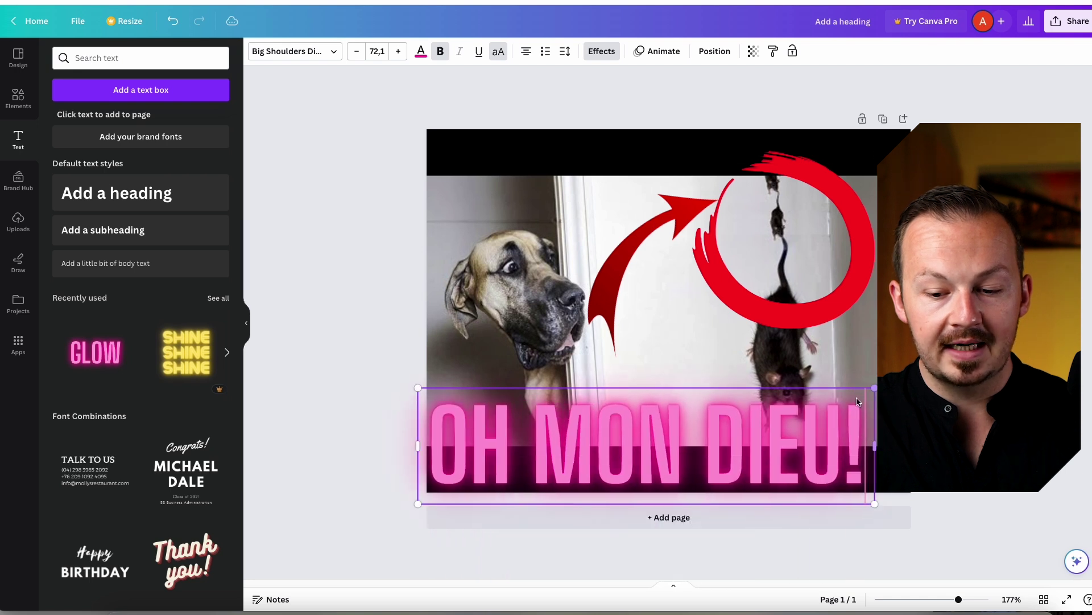
Scale the "OH MON DIEU!" text down to size 48.2 and move it onto the lower part of the dog photo
left_click_drag(873, 386, 723, 426)
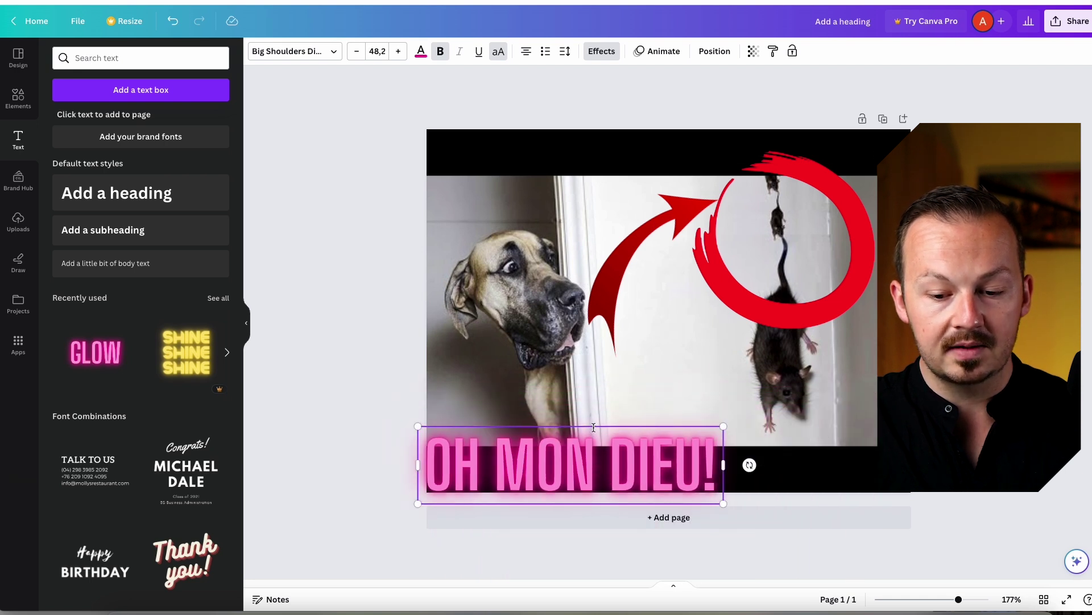
left_click_drag(597, 424, 607, 382)
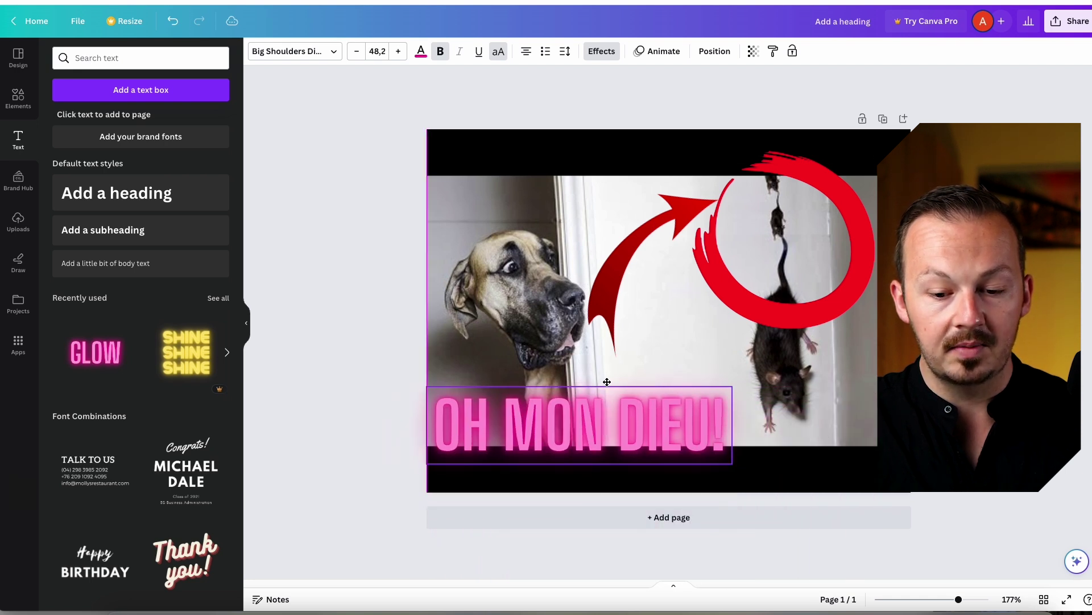
double_click(603, 410)
key("ctrl+a")
key("Escape")
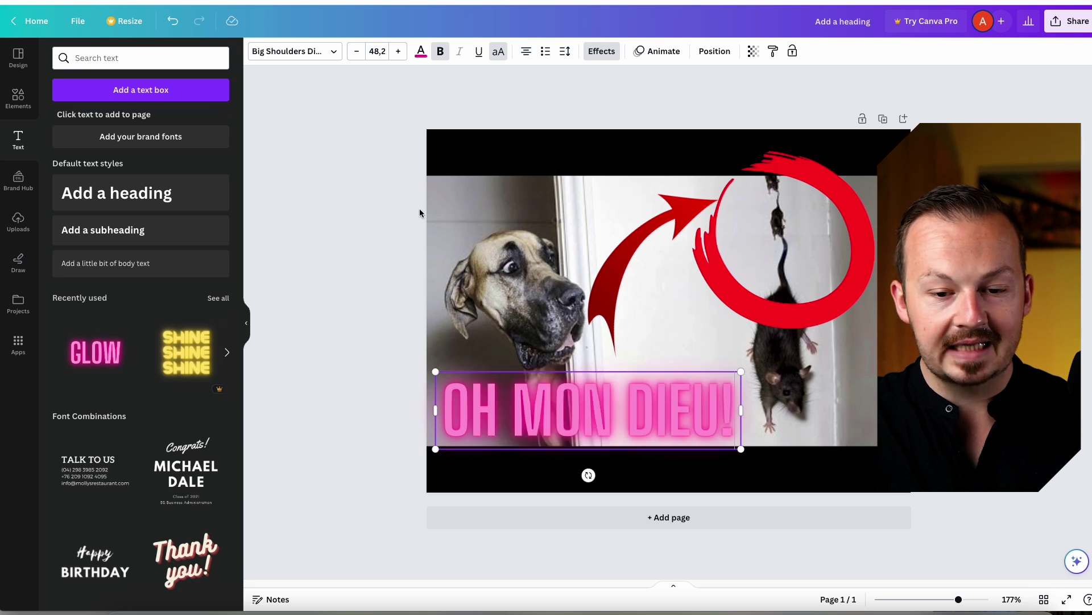
Recolour the "OH MON DIEU!" text red and nudge it slightly upward
left_click(421, 53)
left_click(126, 121)
key("Up")
key("Up")
key("Up")
key("Up")
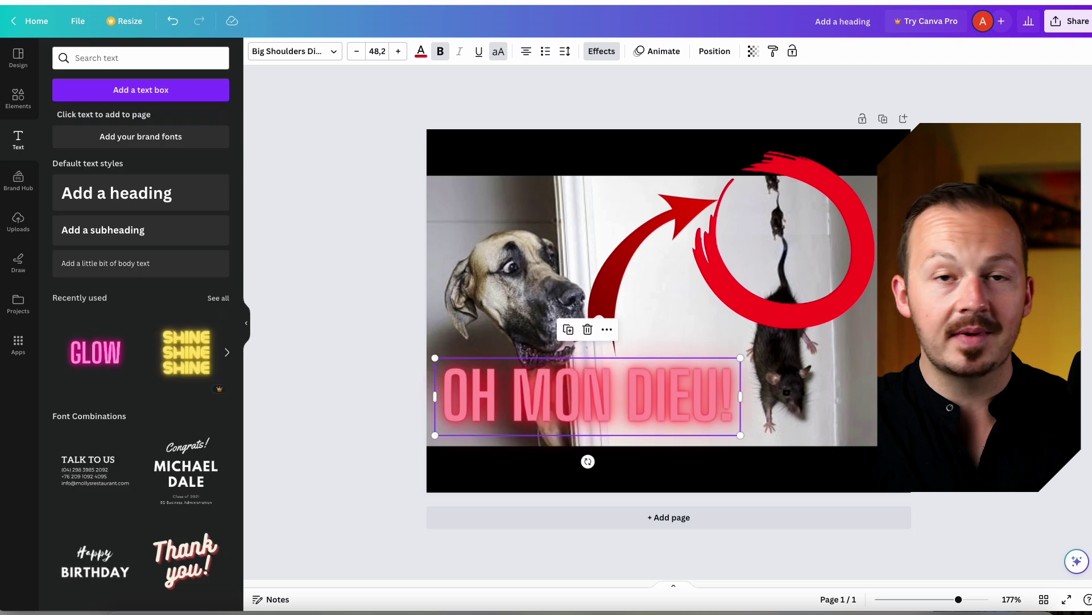
key("Escape")
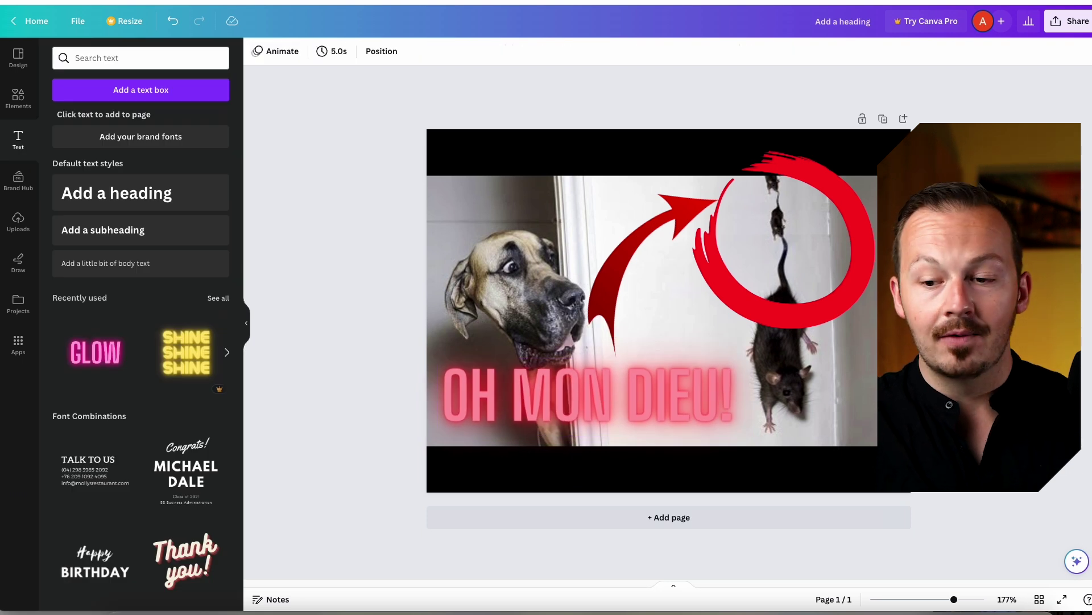
Open the sharing options for the finished design
left_click(1071, 25)
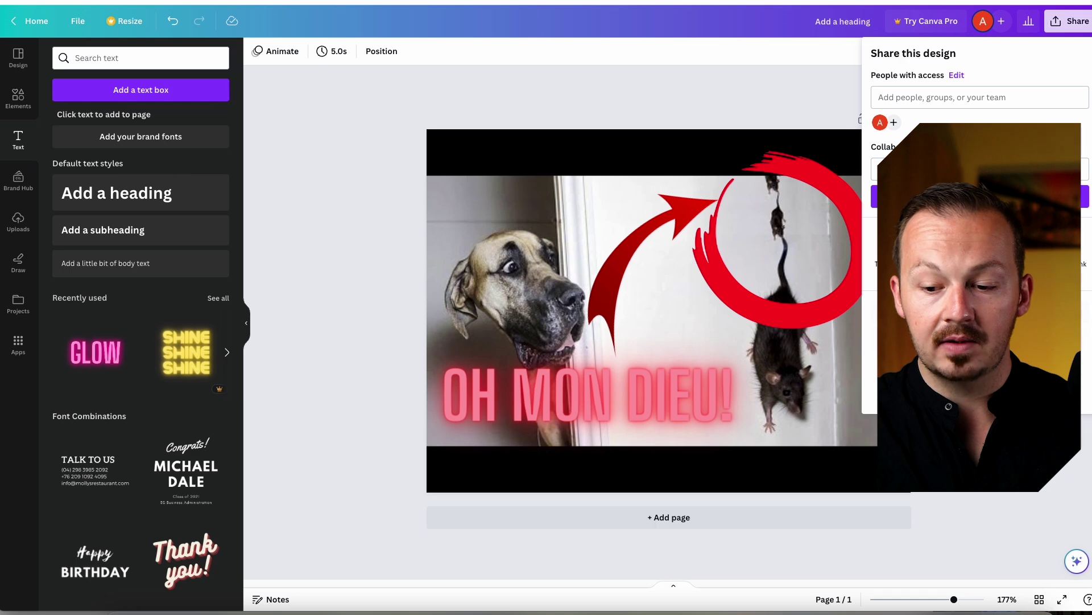
left_click(891, 247)
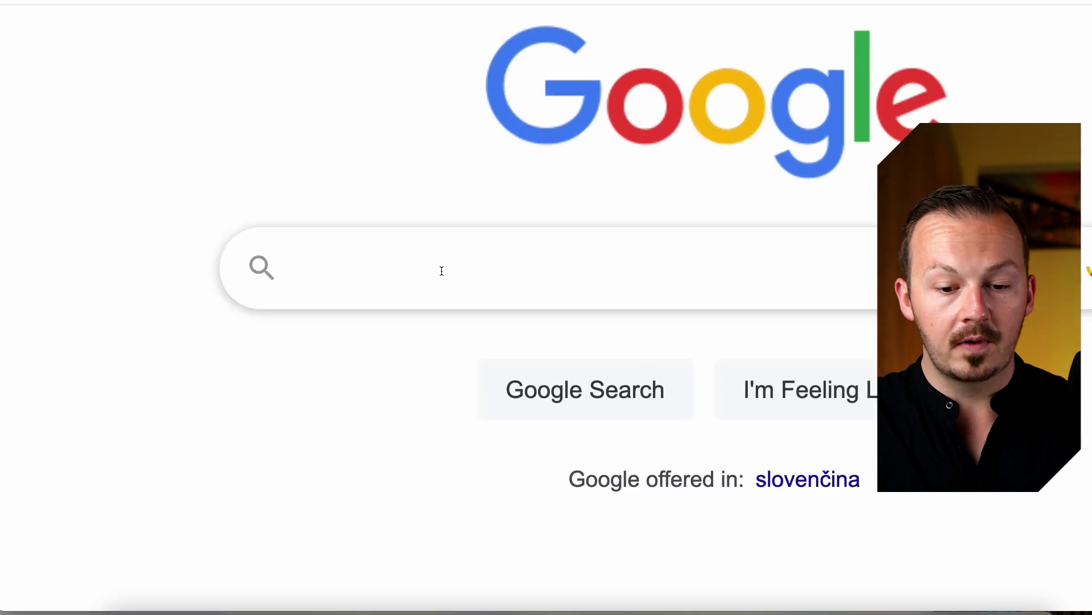
Search Google for "google sites" and open the Google Sites sign-in result
type("google sites")
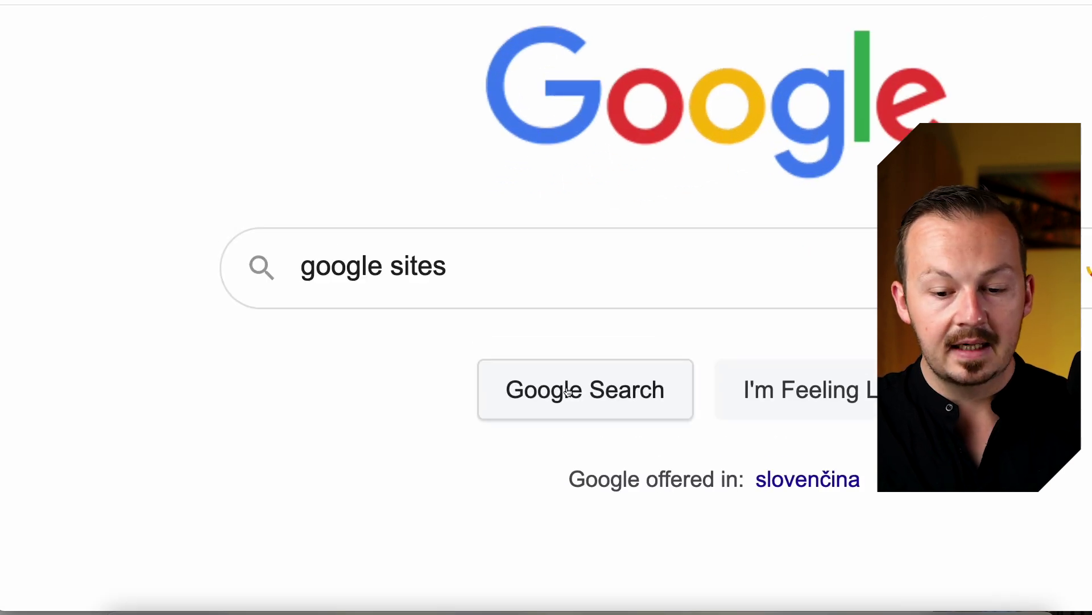
left_click(567, 391)
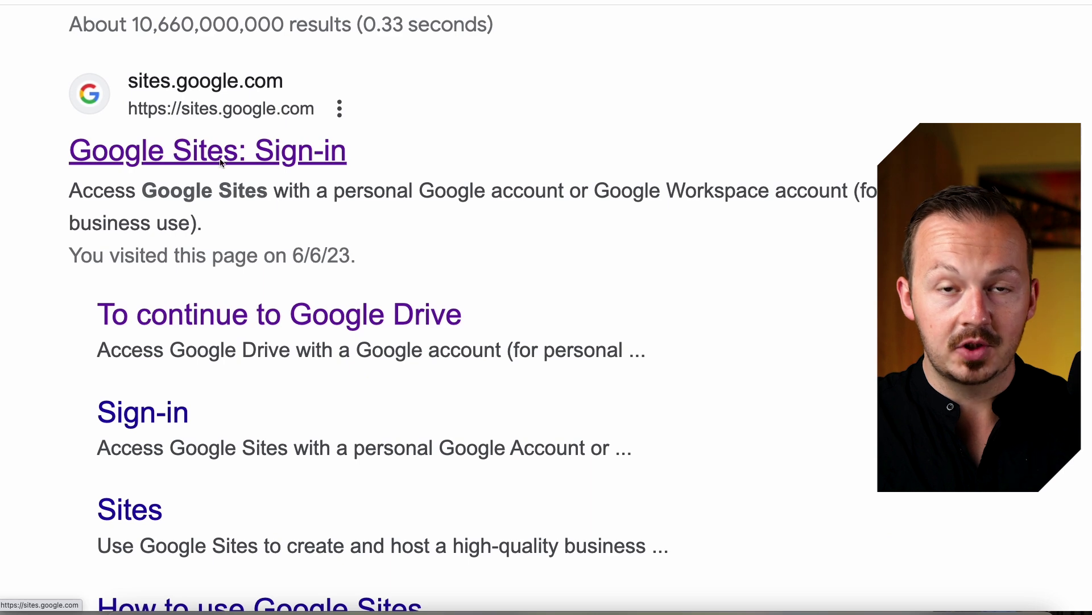
left_click(219, 163)
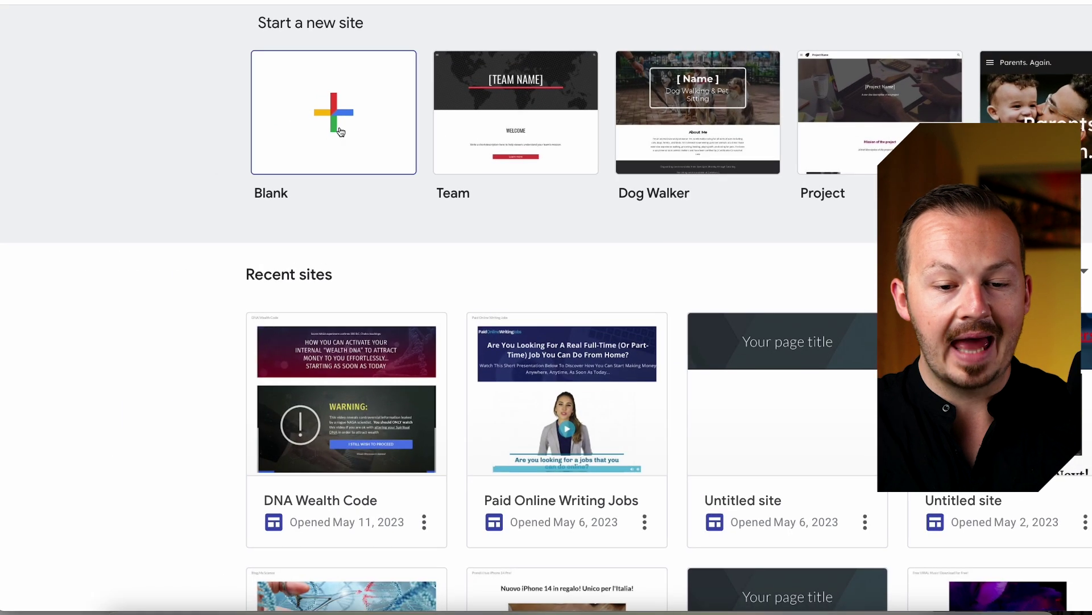
Start a new blank site in Google Sites
scroll(333, 153, "up", 2)
left_click(337, 185)
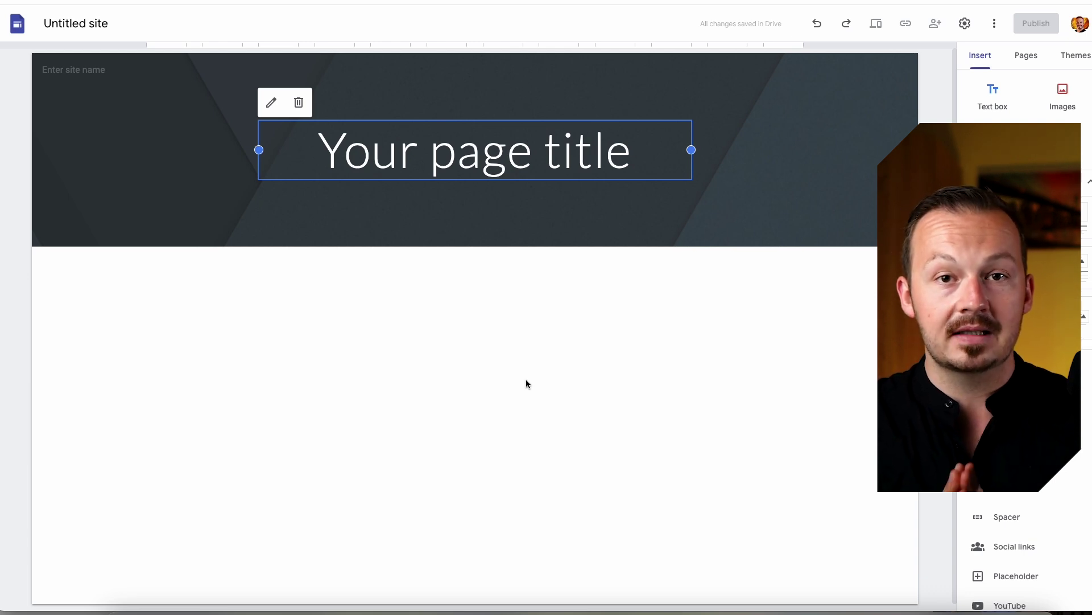
left_click(526, 379)
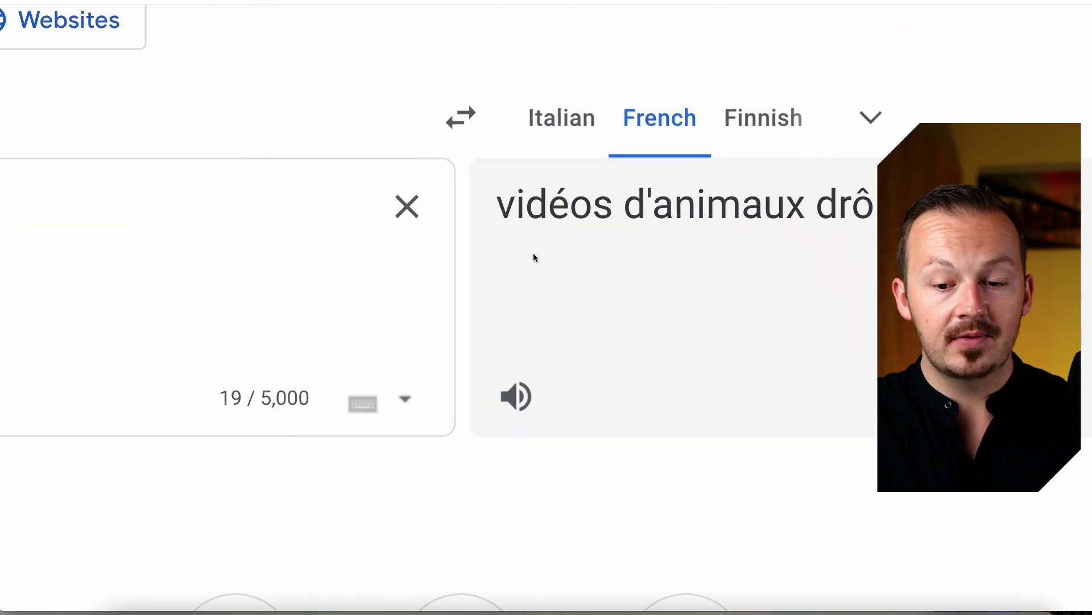
Copy the French translation "vidéos d'animaux drôles" from Google Translate and paste it over the new site's placeholder page title
triple_click(400, 223)
key("ctrl+c")
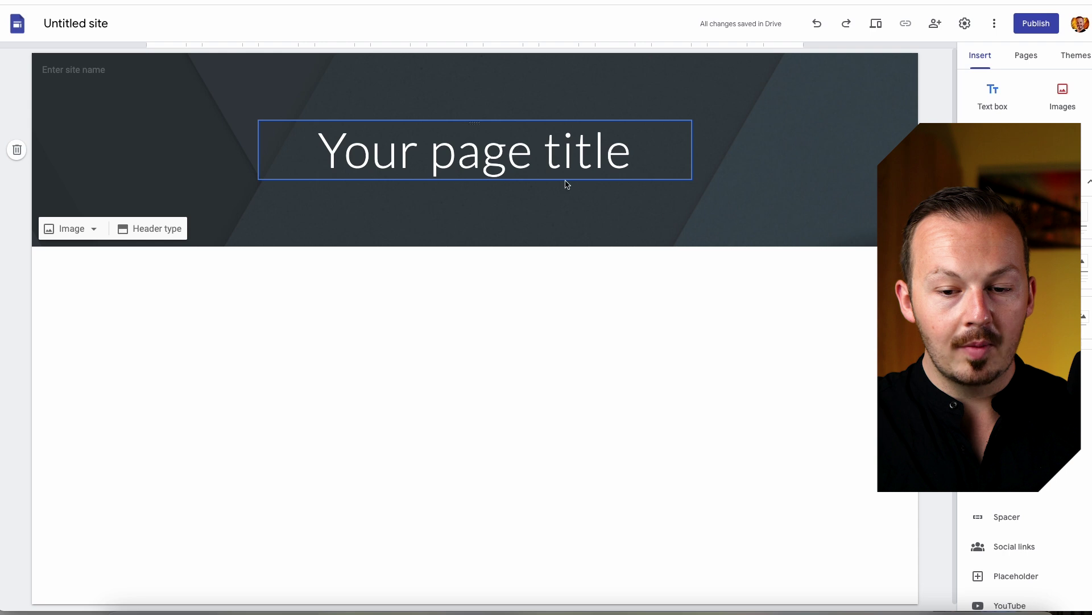
left_click(563, 151)
left_click_drag(633, 152, 296, 149)
key("ctrl+v")
Capitalise the first letter of the page title so it reads "Vidéos d'animaux drôles"
left_click(314, 134)
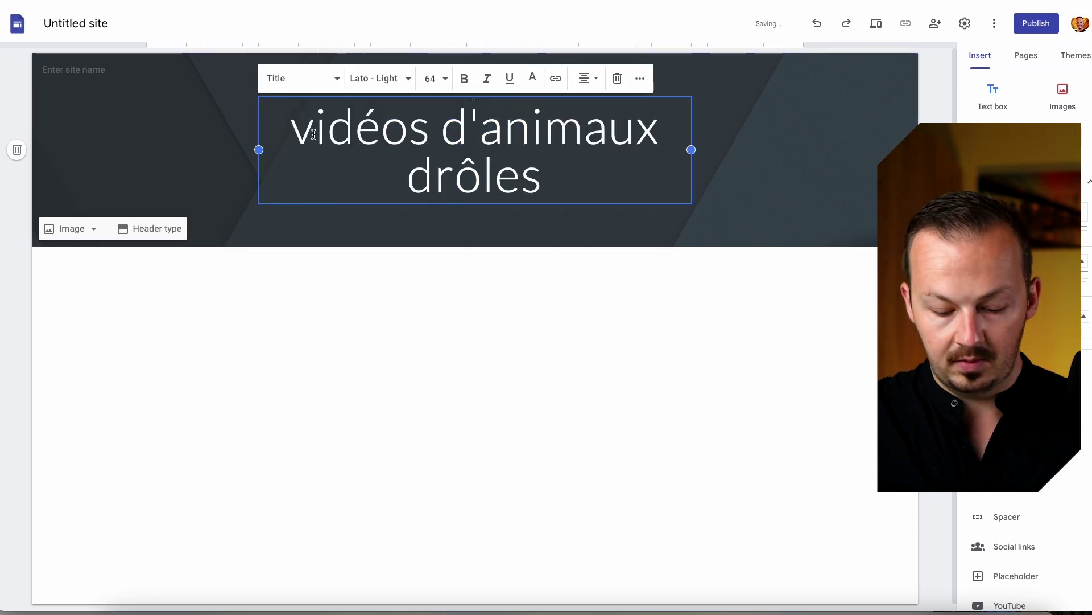
key("BackSpace")
type("V")
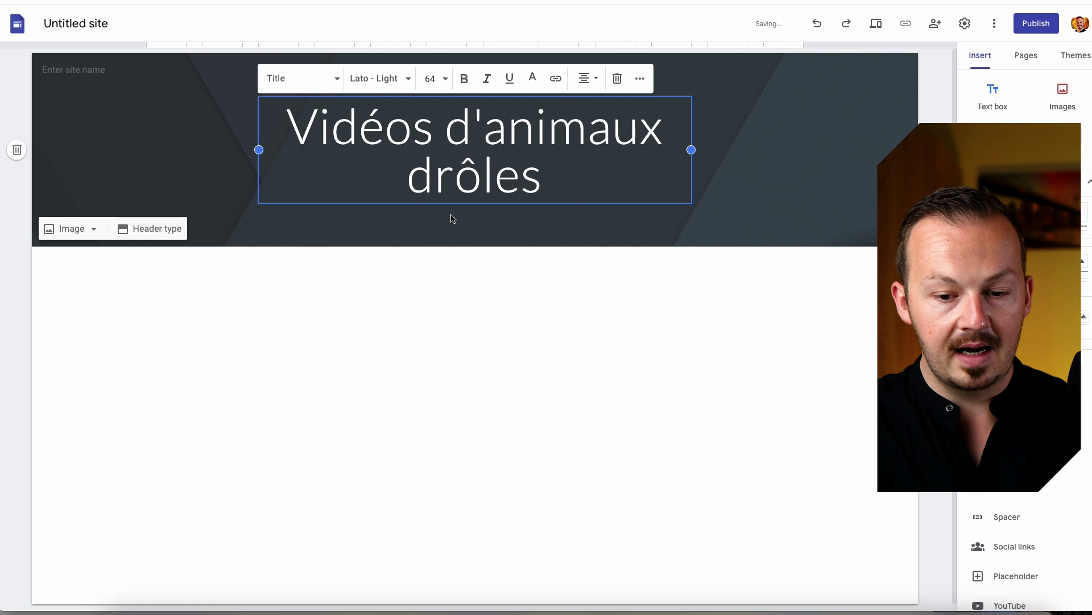
left_click(191, 161)
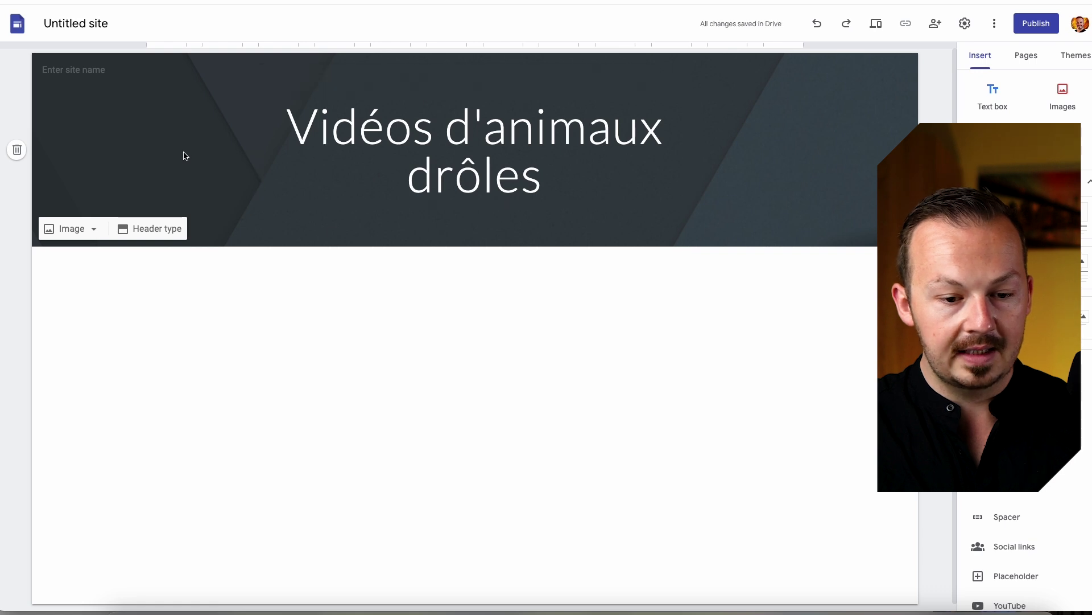
Set the header background to the dark blue blurred-lights gallery image and restyle the whole page title in a bold font
left_click(72, 231)
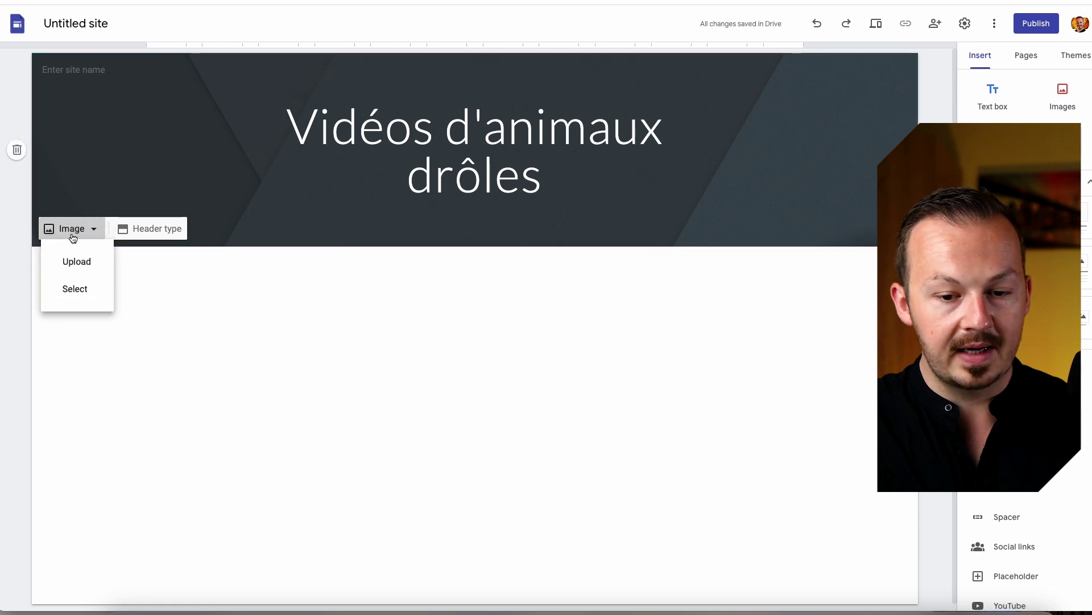
left_click(79, 291)
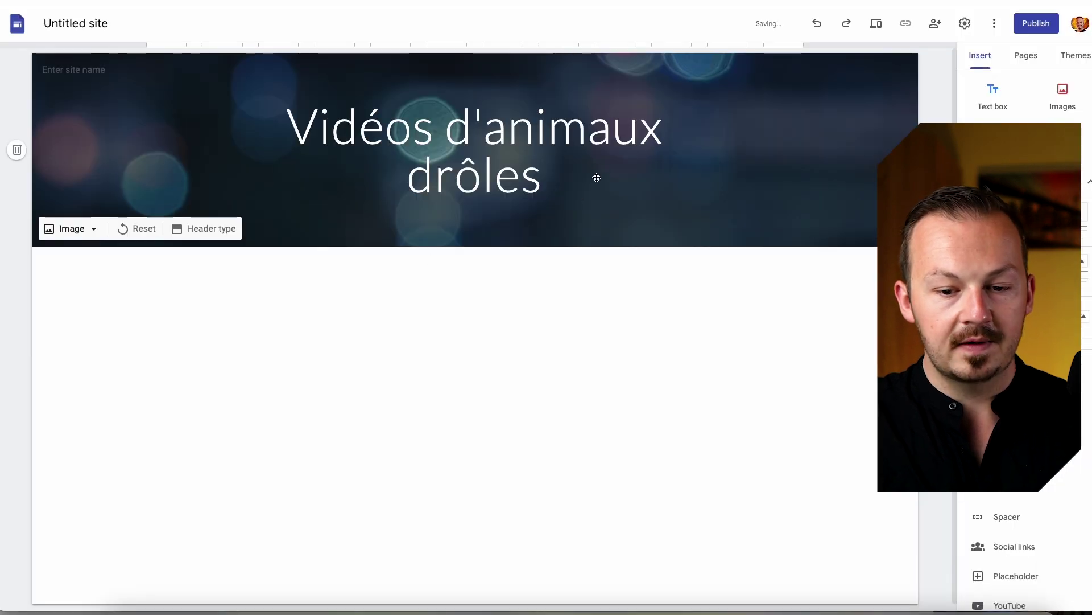
left_click(597, 177)
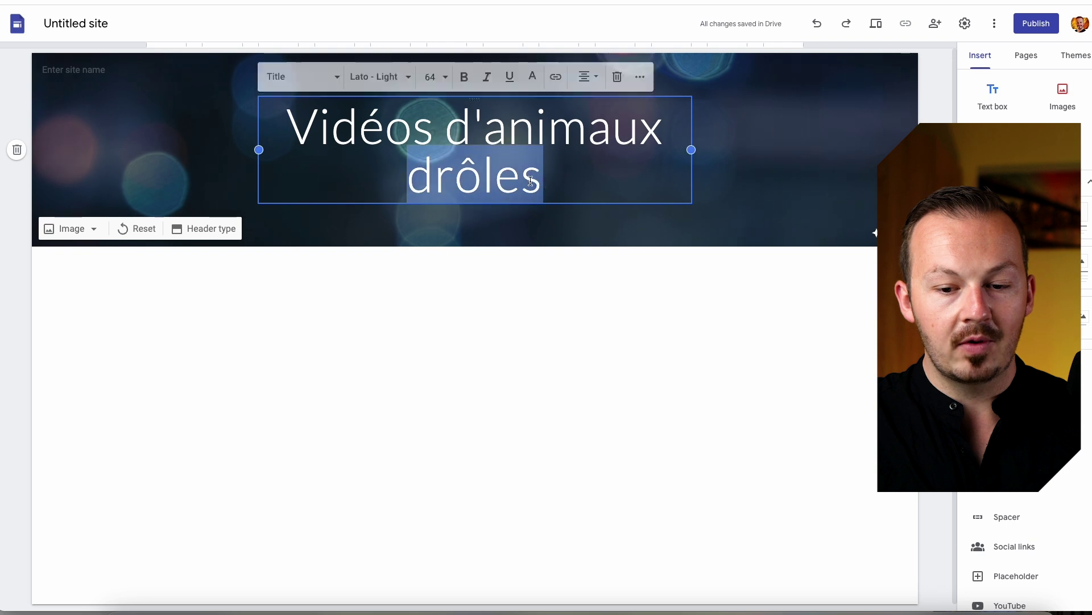
left_click_drag(543, 181, 288, 114)
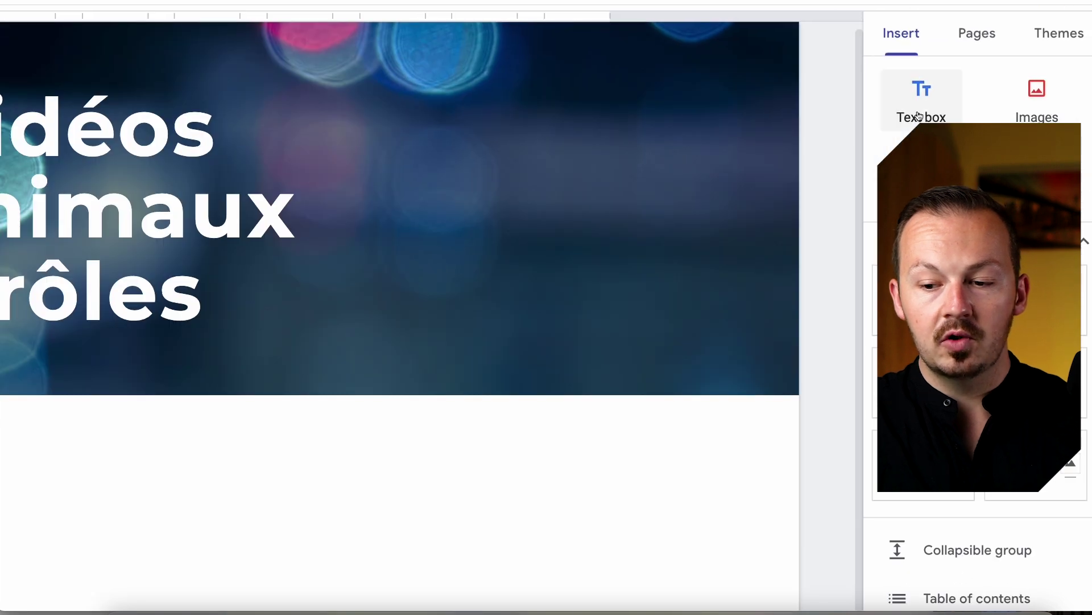
Open the options for inserting an image into the page
left_click(1041, 108)
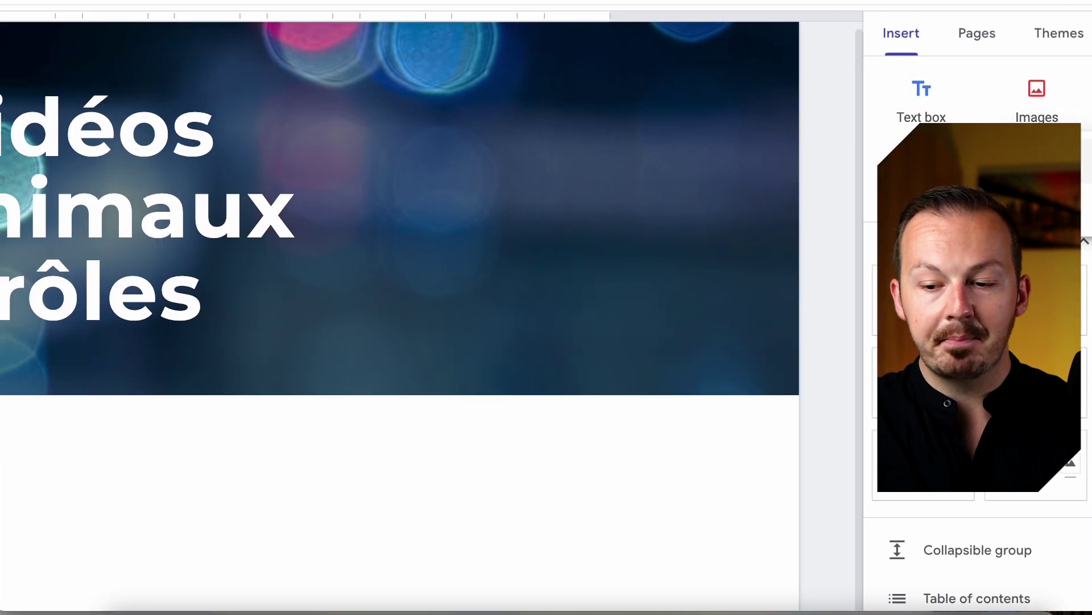
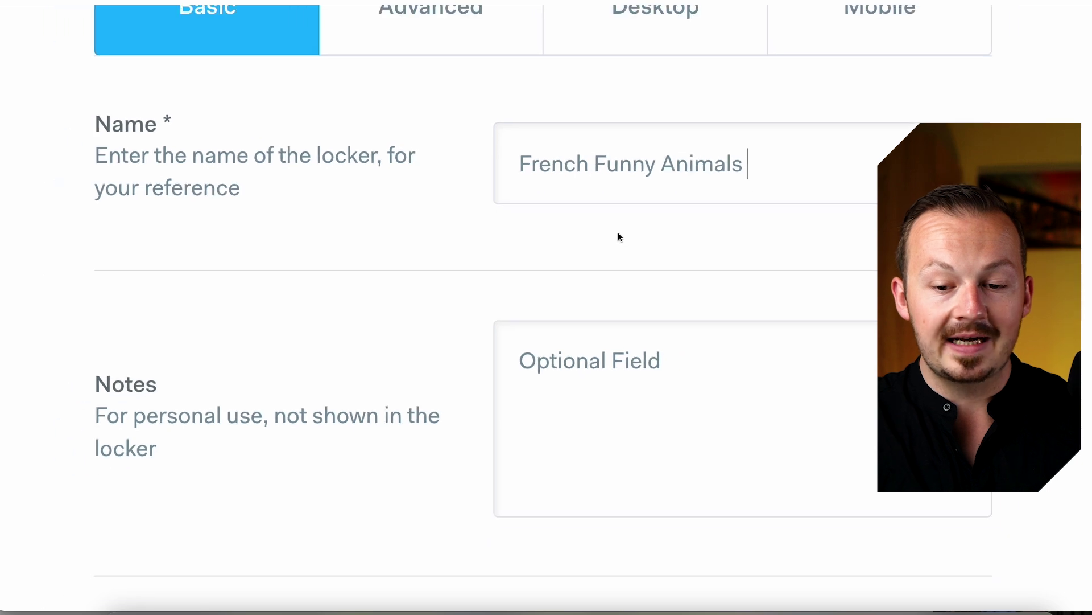
Review the "French Funny Animals" locker's basic settings, from notes and load method down to unlock action and redirect URL
scroll(625, 235, "down", 10)
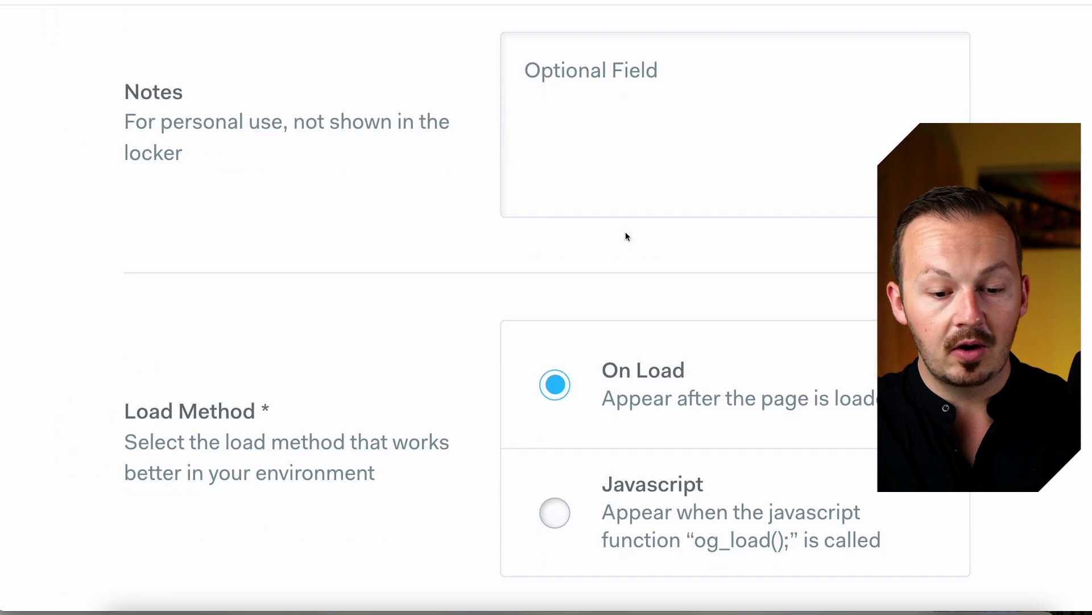
scroll(626, 246, "down", 3)
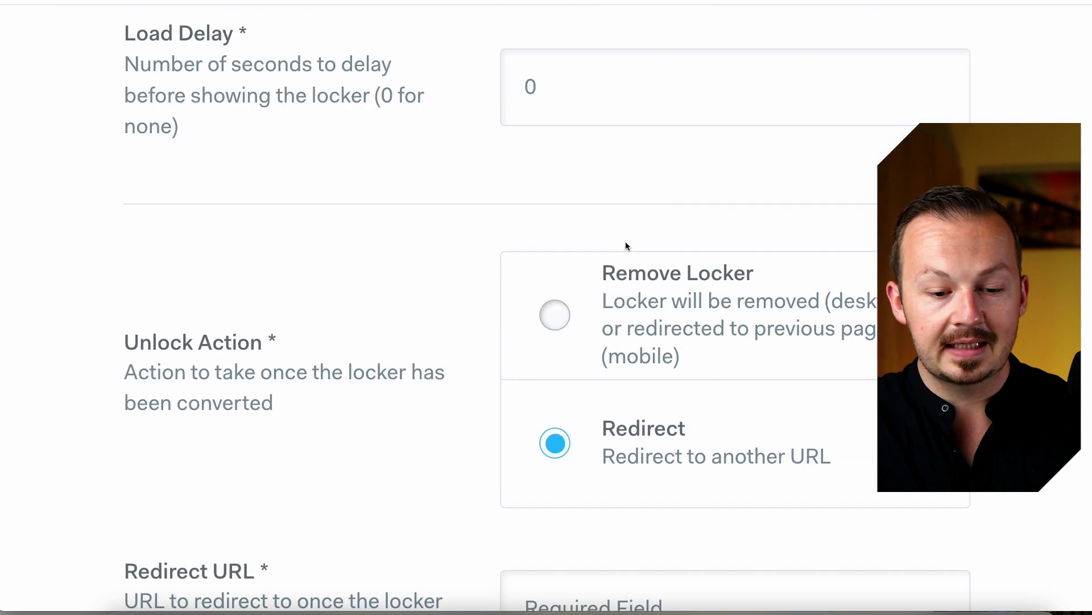
scroll(620, 253, "down", 3)
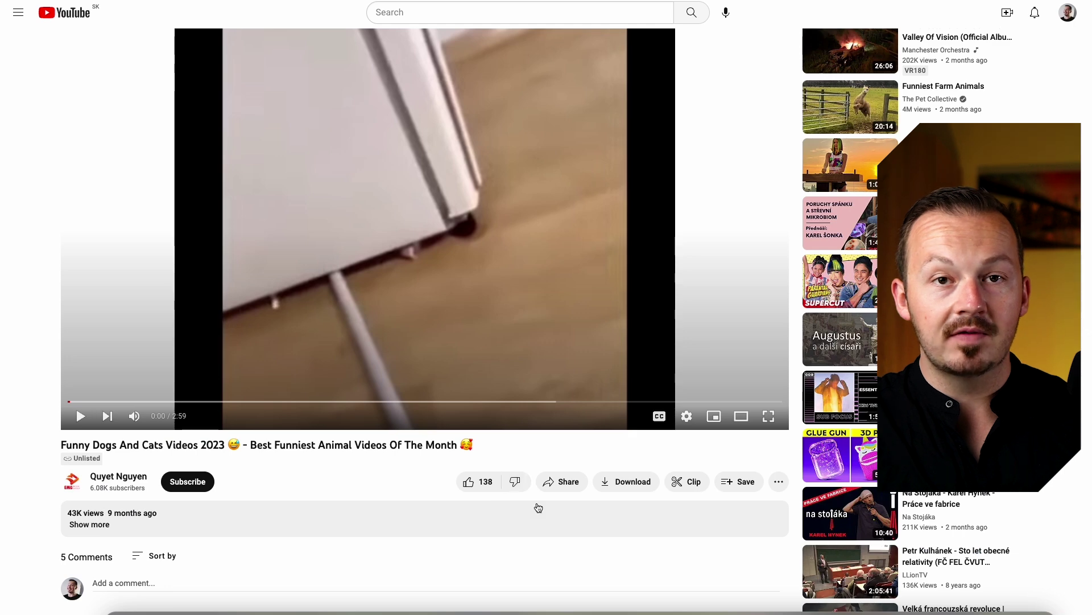
Copy the share link of the funny dogs and cats video and set it as the locker's redirect URL
left_click(565, 482)
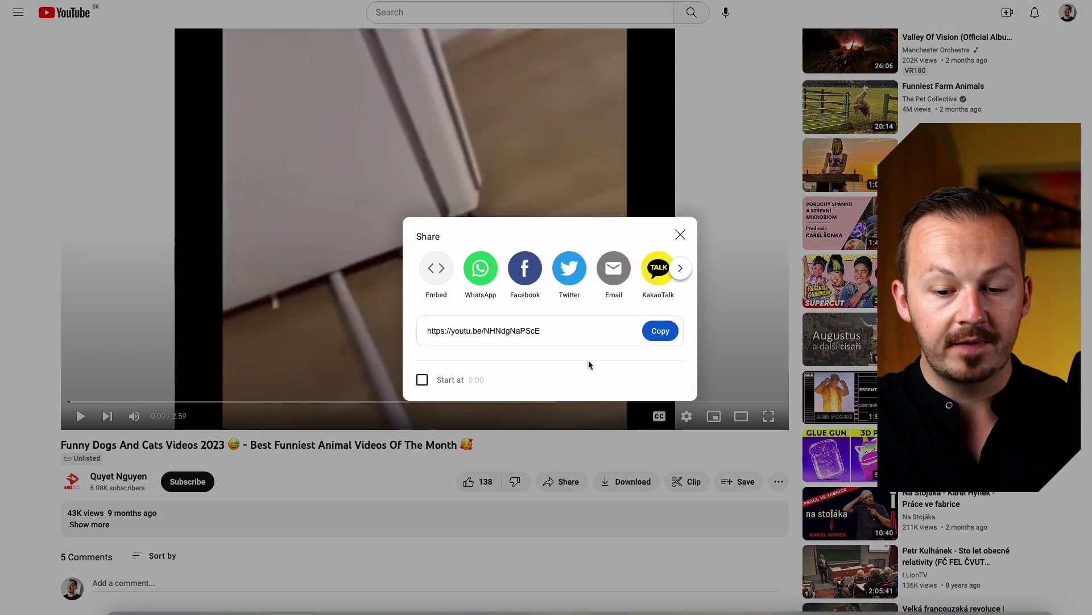
left_click(659, 332)
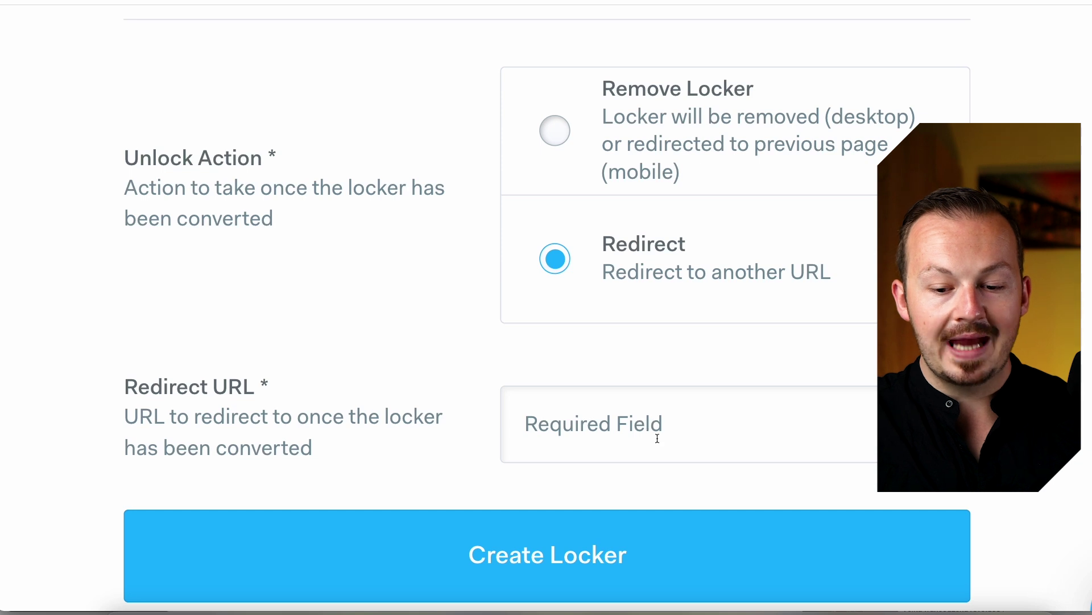
scroll(657, 438, "down", 1)
left_click(641, 373)
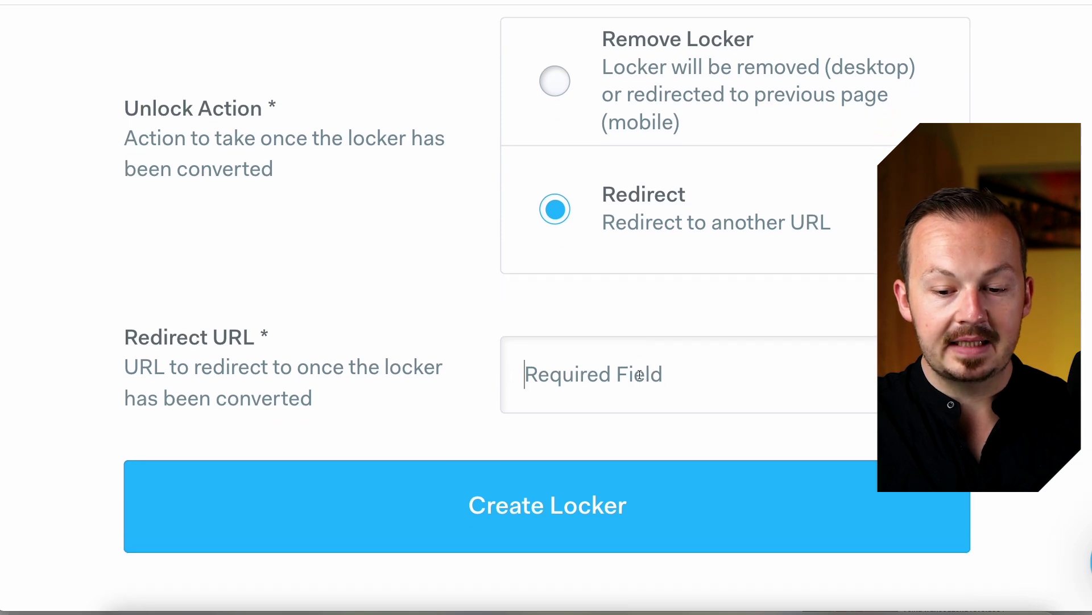
key("ctrl+v")
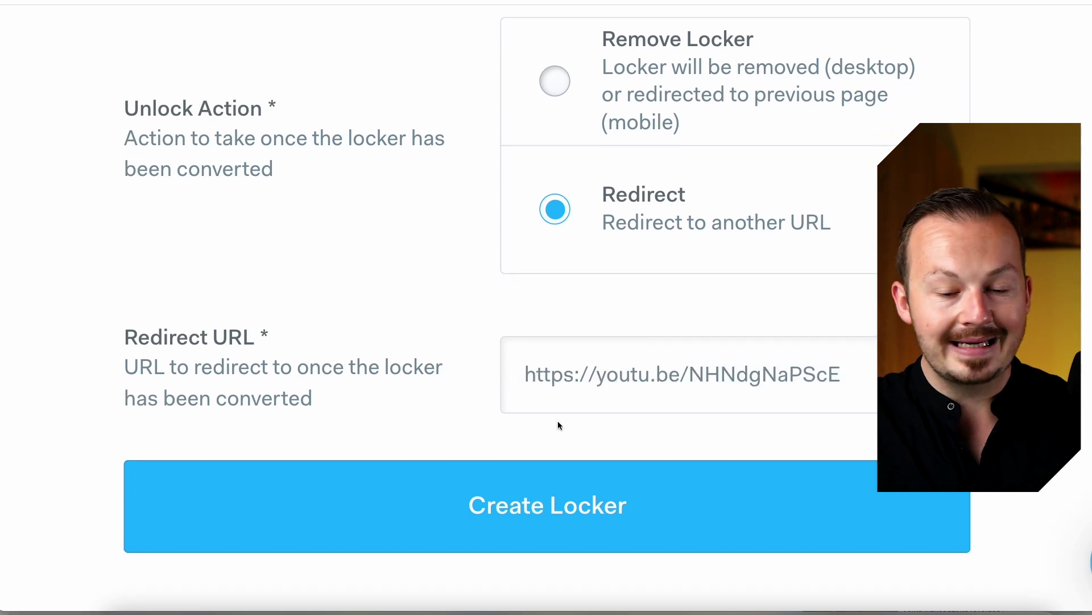
Set the payout threshold to 12 in the locker's advanced settings
scroll(594, 392, "up", 10)
scroll(600, 388, "up", 8)
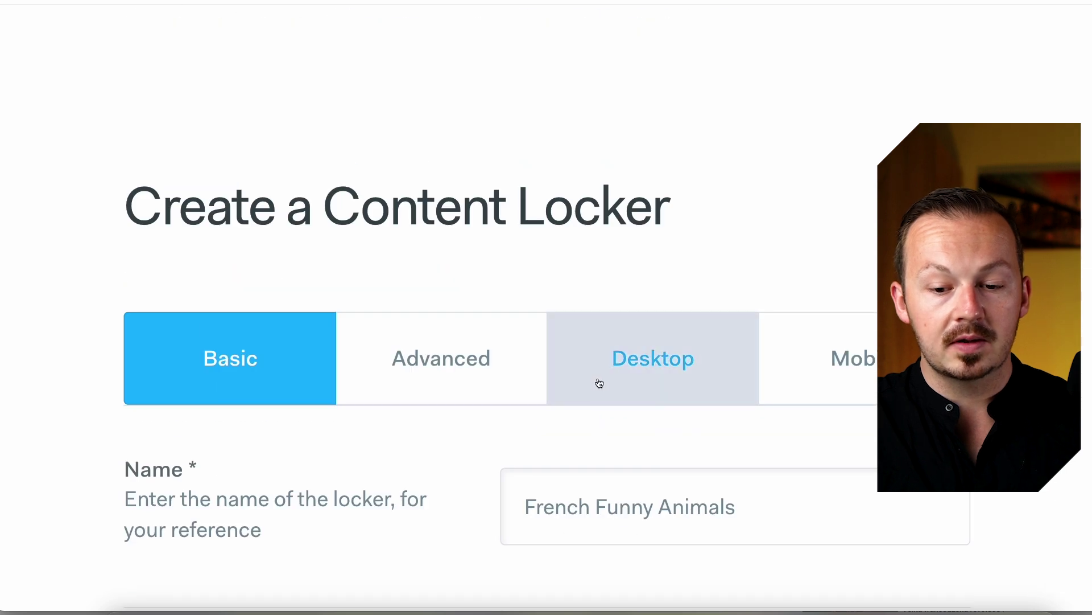
scroll(597, 383, "down", 2)
left_click(457, 244)
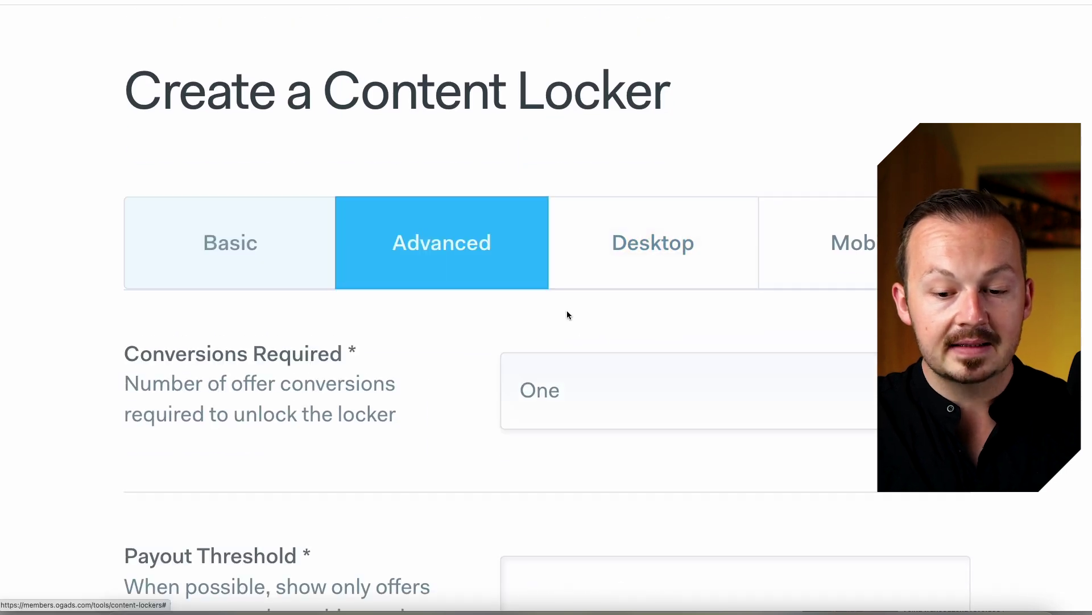
scroll(293, 277, "down", 5)
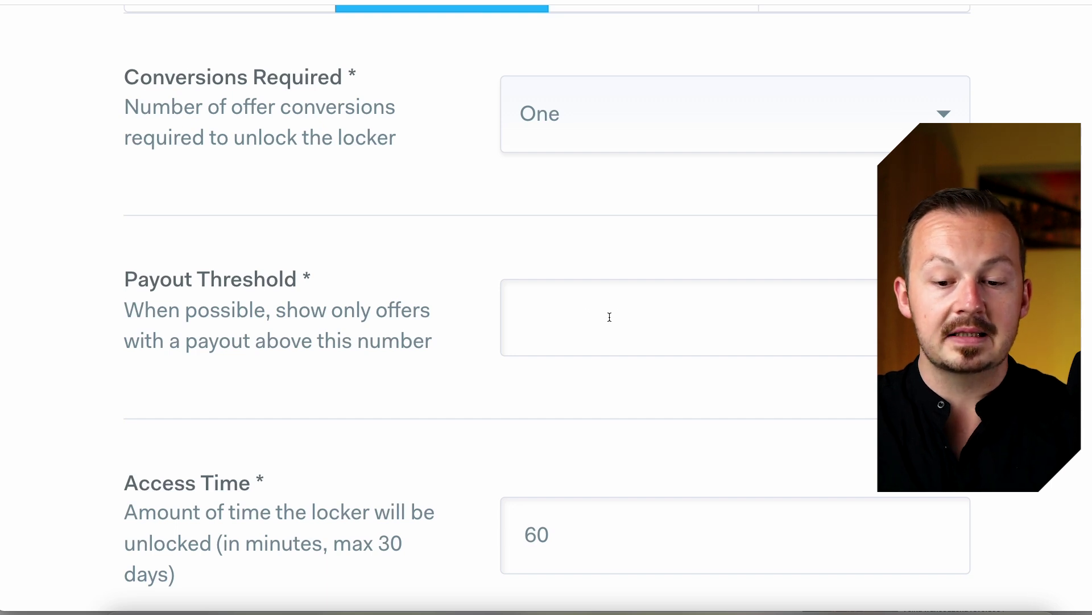
type("12")
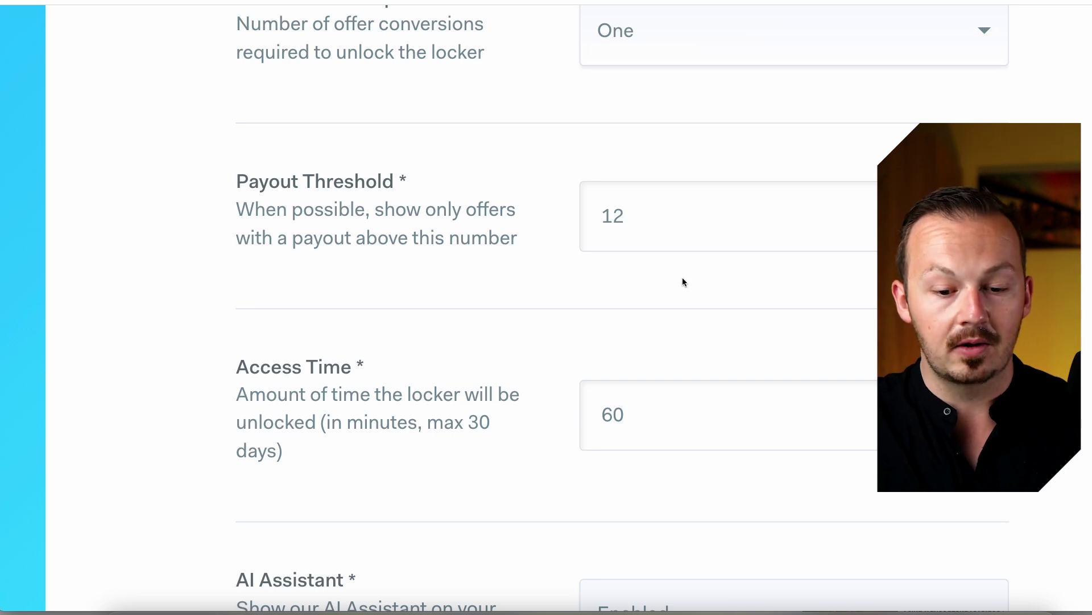
Set the locker's desktop offer type sort to prioritise CPA + PIN Submits
scroll(654, 313, "down", 2)
scroll(633, 347, "up", 8)
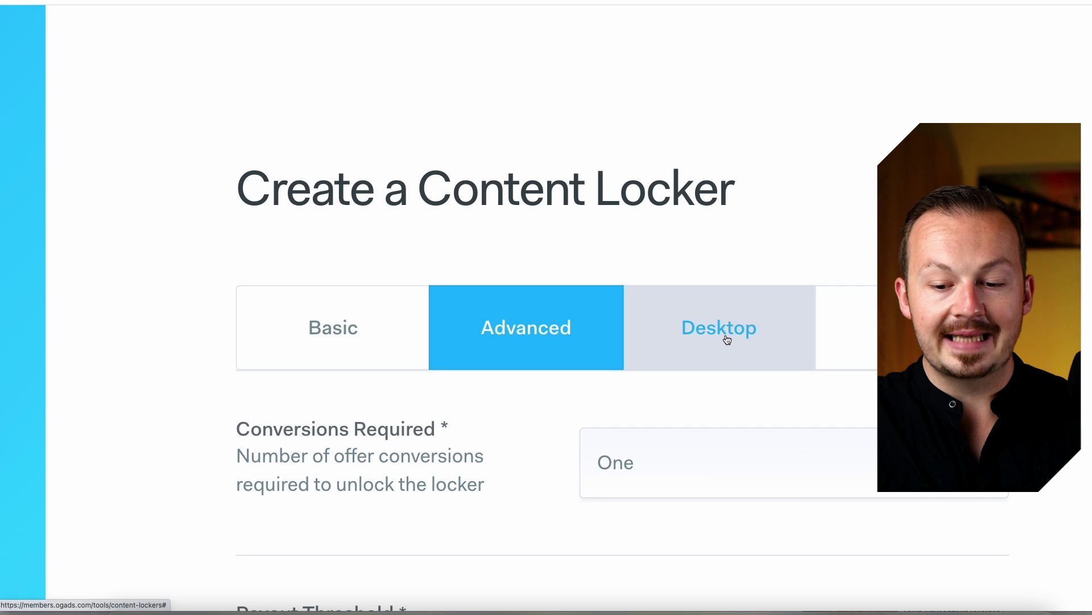
left_click(734, 329)
scroll(711, 308, "down", 10)
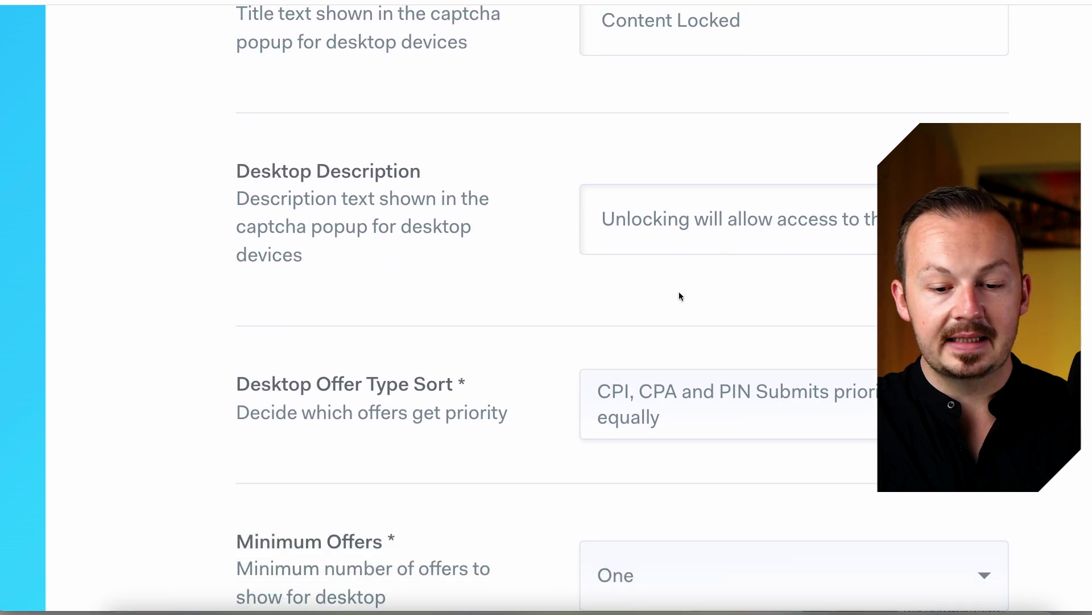
scroll(681, 296, "down", 3)
left_click(703, 314)
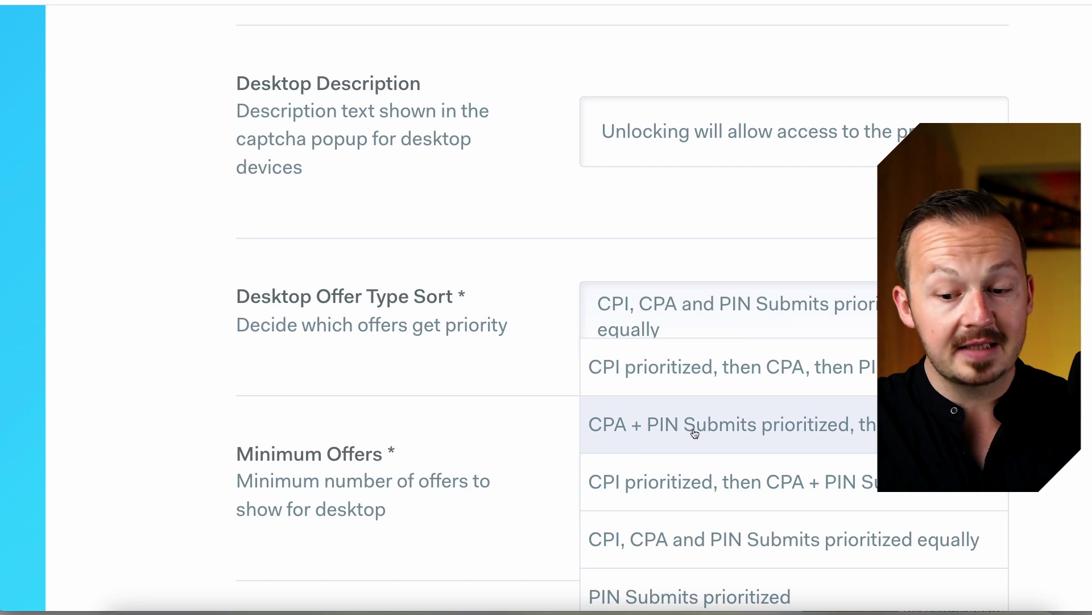
left_click(888, 424)
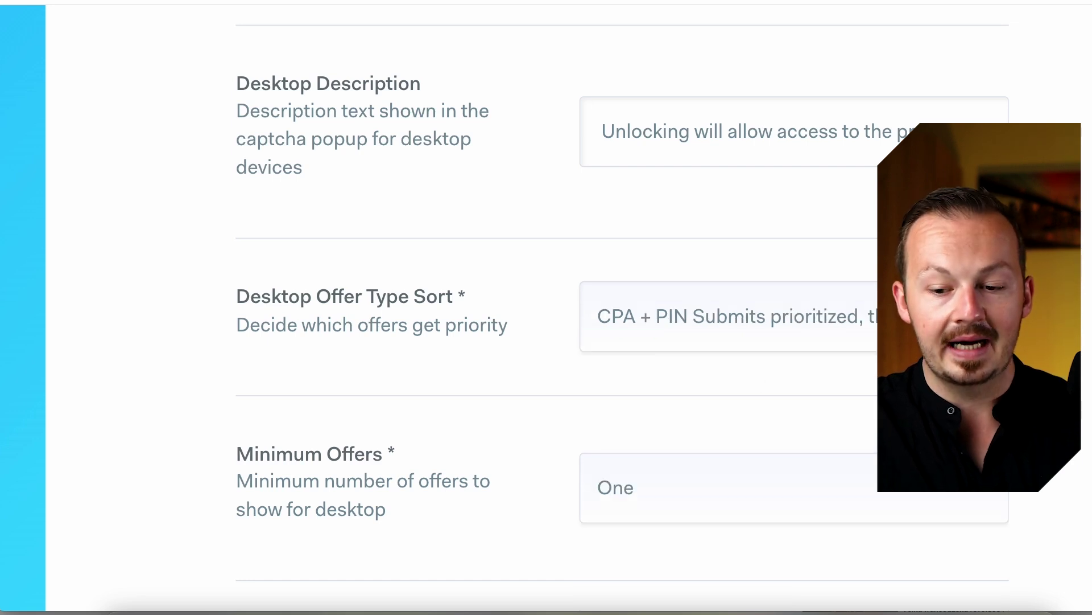
Set the locker's mobile offer type sort to prioritise CPA + PIN Submits
scroll(624, 308, "up", 8)
left_click(903, 114)
scroll(703, 248, "down", 7)
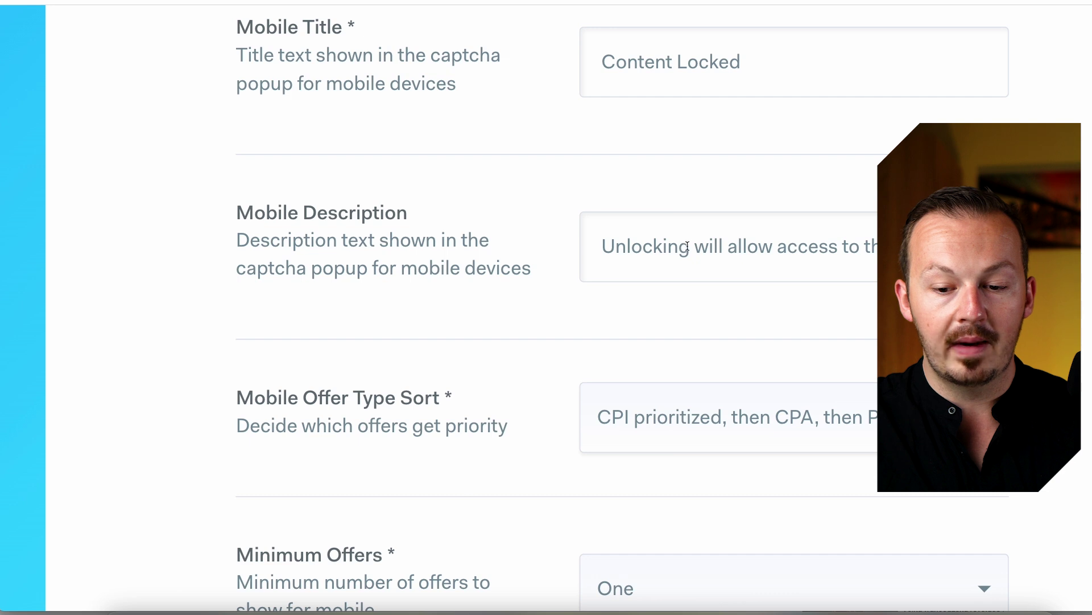
scroll(663, 402, "down", 2)
left_click(688, 325)
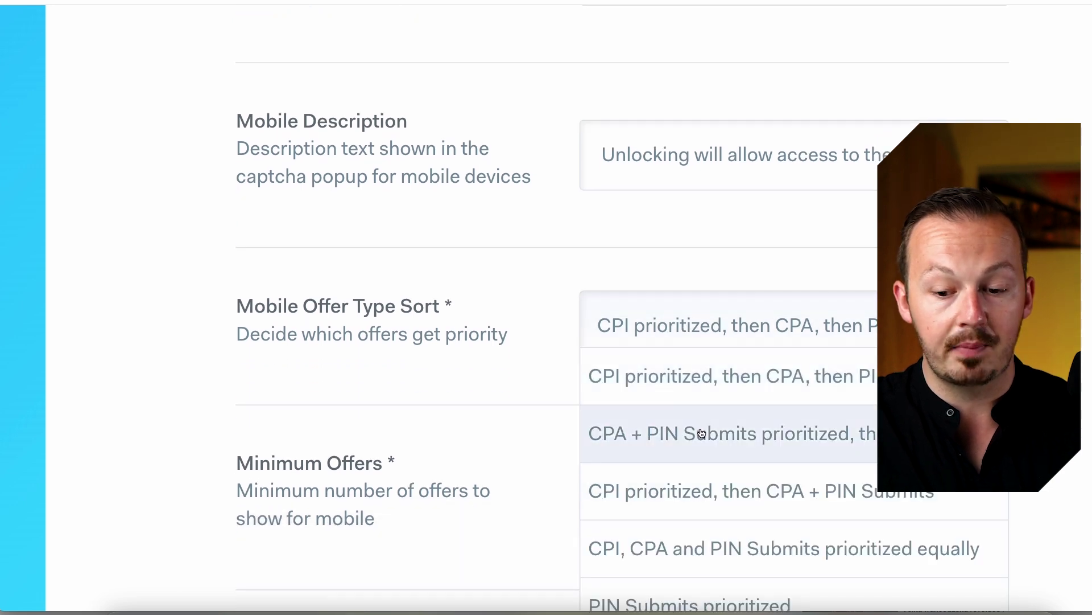
left_click(703, 434)
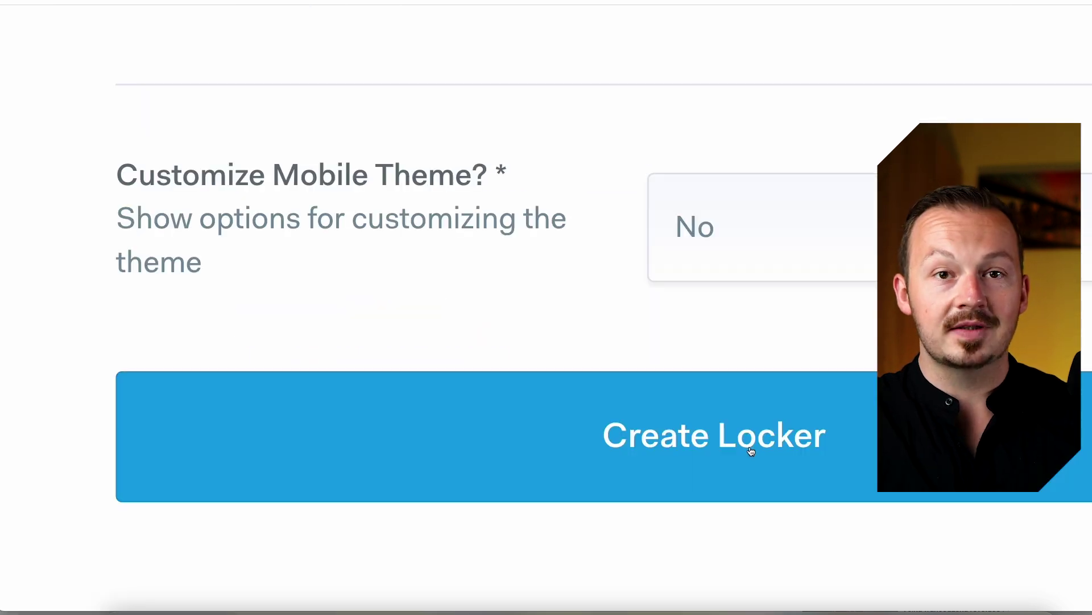
Create the French Funny Animals locker and copy the script from its details
left_click(751, 450)
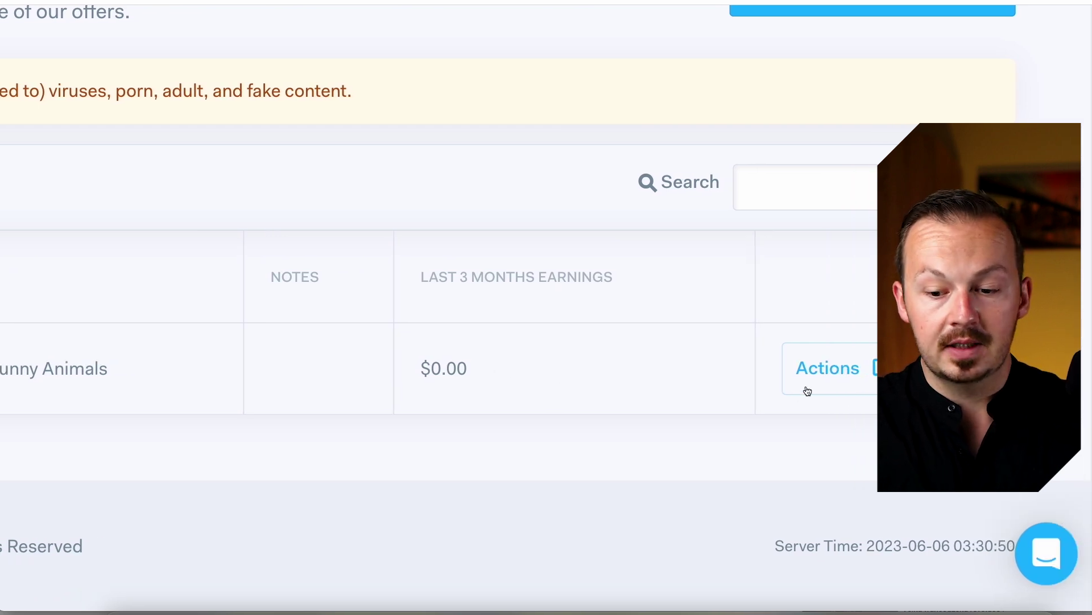
left_click(830, 374)
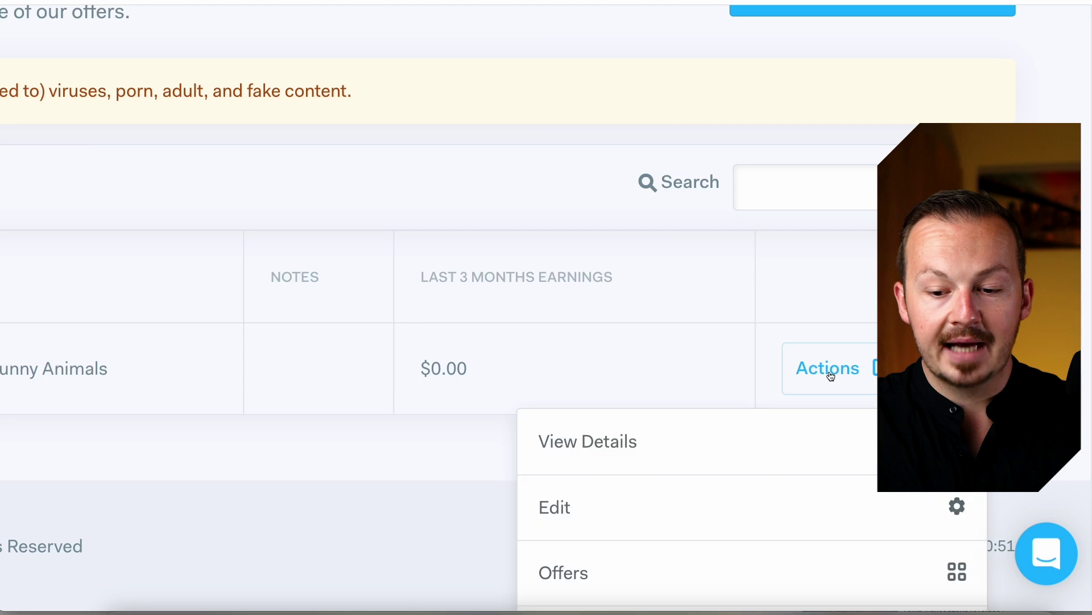
left_click(662, 451)
left_click_drag(788, 318, 279, 288)
key("ctrl+c")
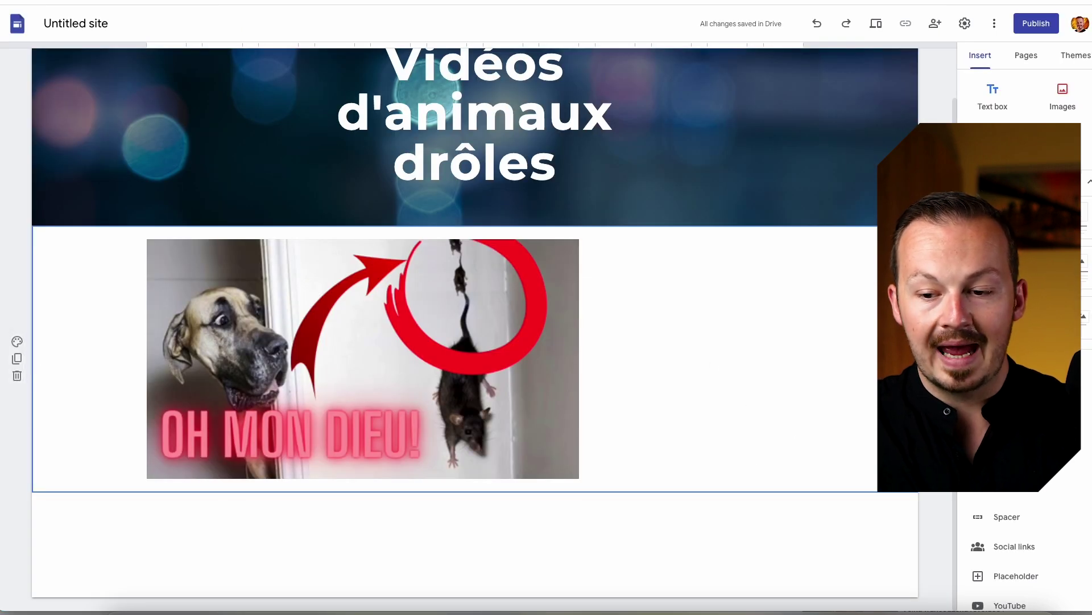
Switch to the Google Sites page and embed the copied locker script as embed code
left_click(993, 145)
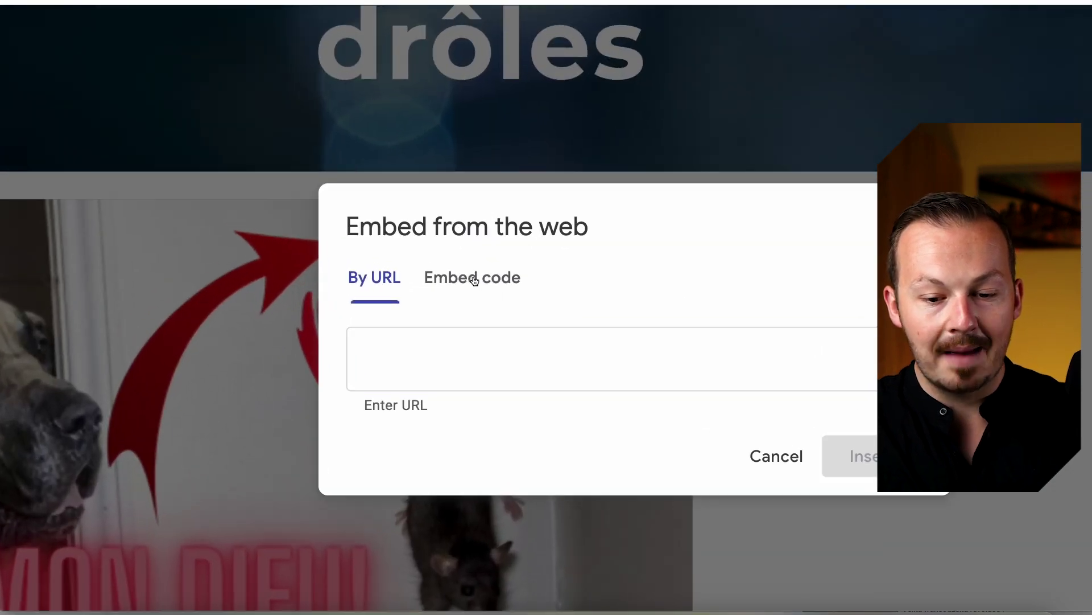
left_click(470, 279)
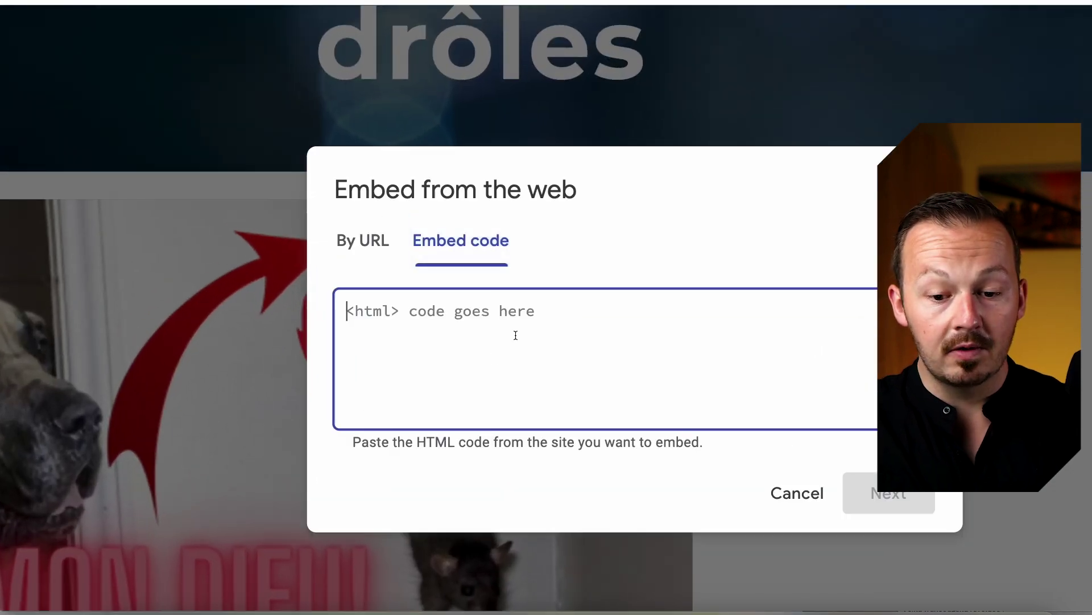
key("ctrl+v")
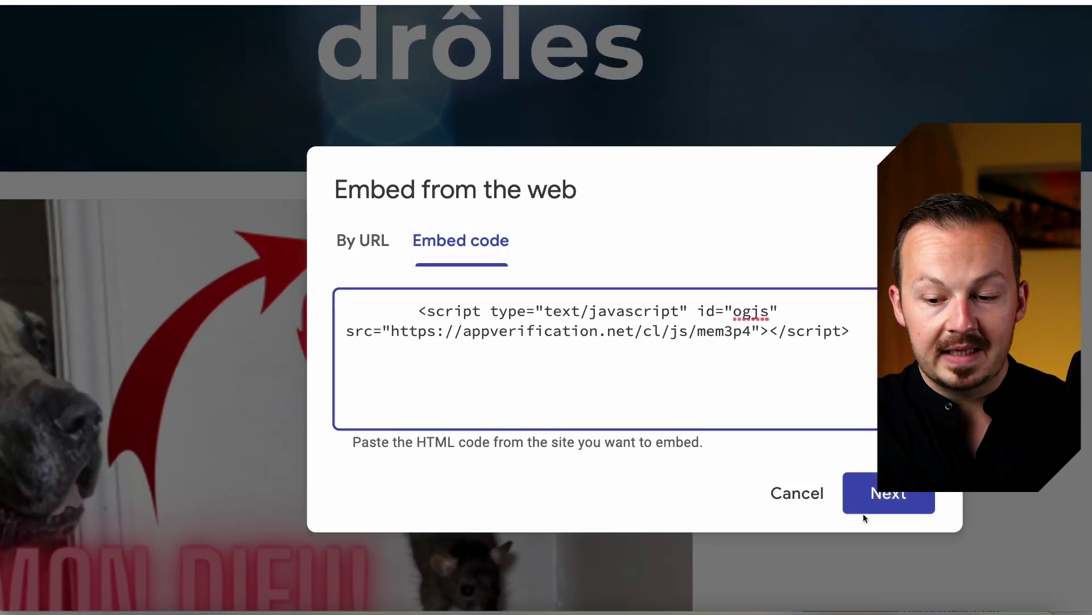
left_click(897, 499)
left_click(883, 592)
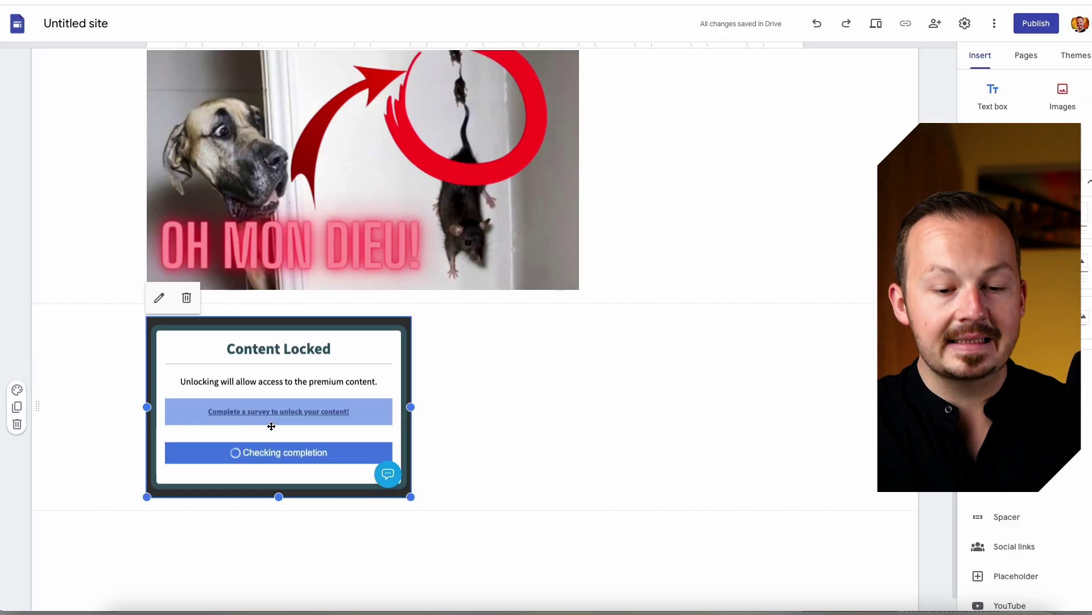
Move the Content Locked embed into the empty space beside the thumbnail image
scroll(272, 426, "up", 1)
scroll(273, 455, "up", 1)
left_click_drag(270, 455, 693, 254)
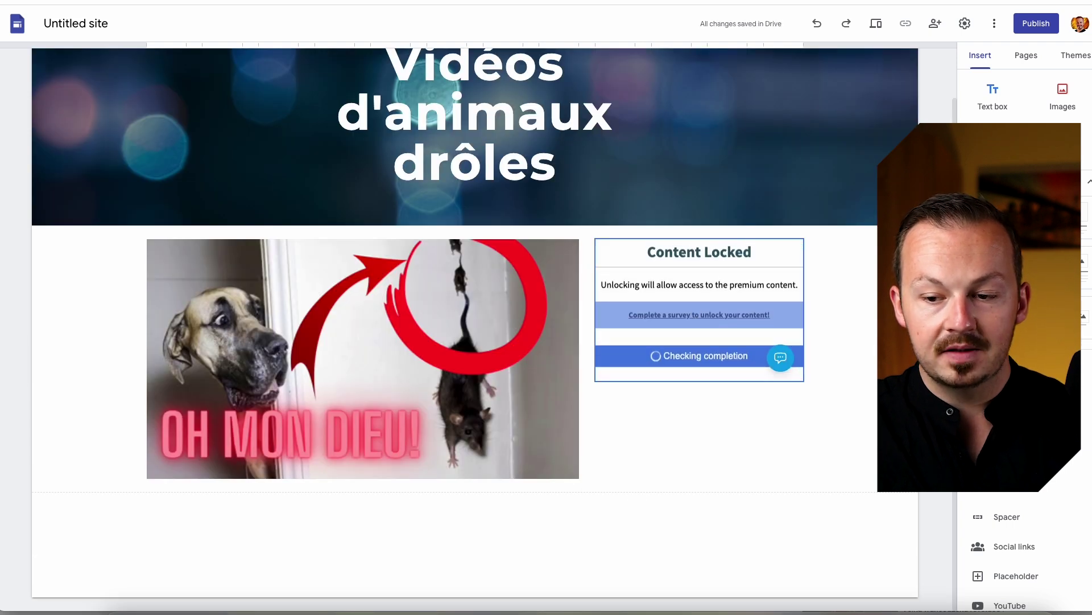
Add a text box to the page, and in Google Translate copy the French translation of "Complete the content locker to access the video."
left_click(996, 101)
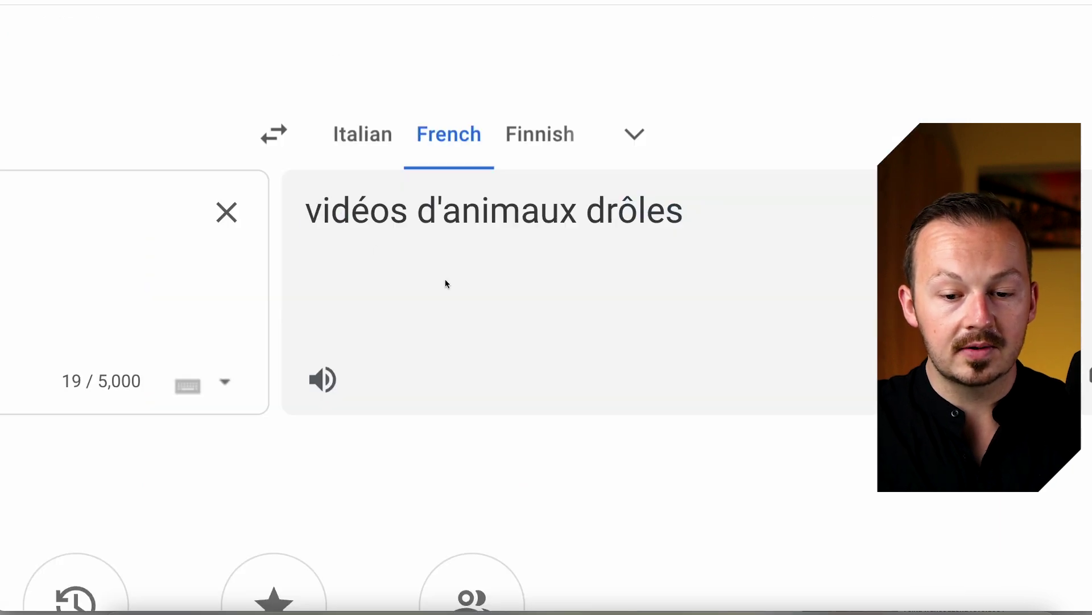
triple_click(600, 227)
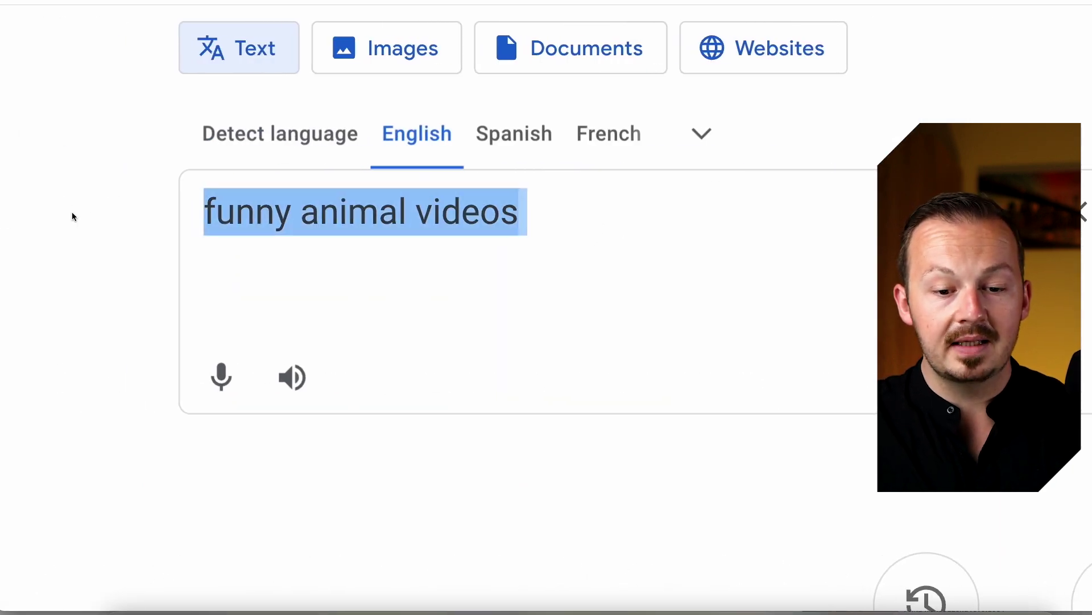
type("Complete the content locker to access the video.")
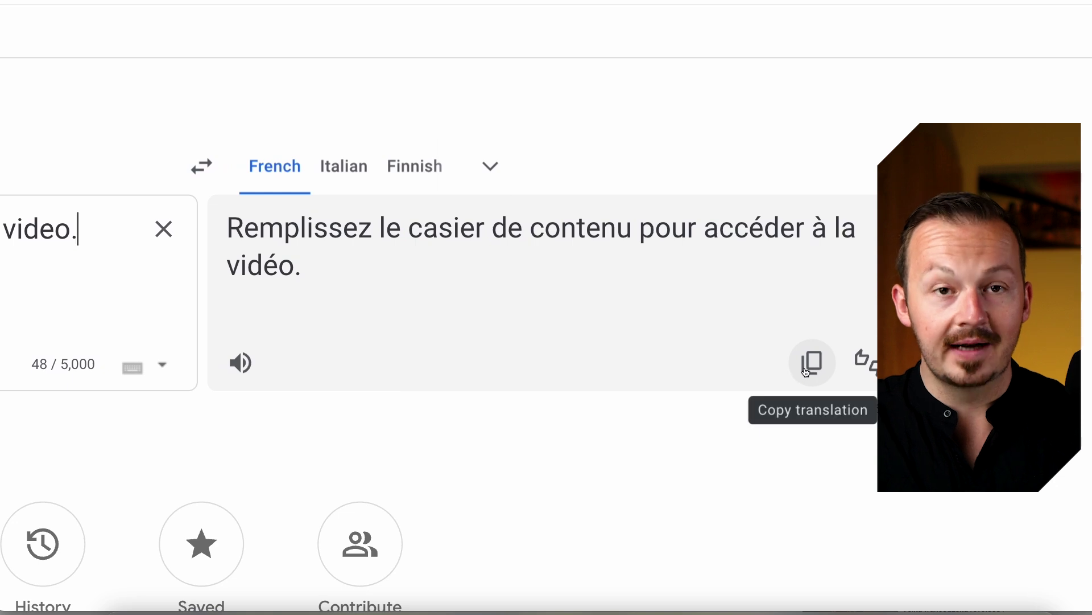
left_click(803, 370)
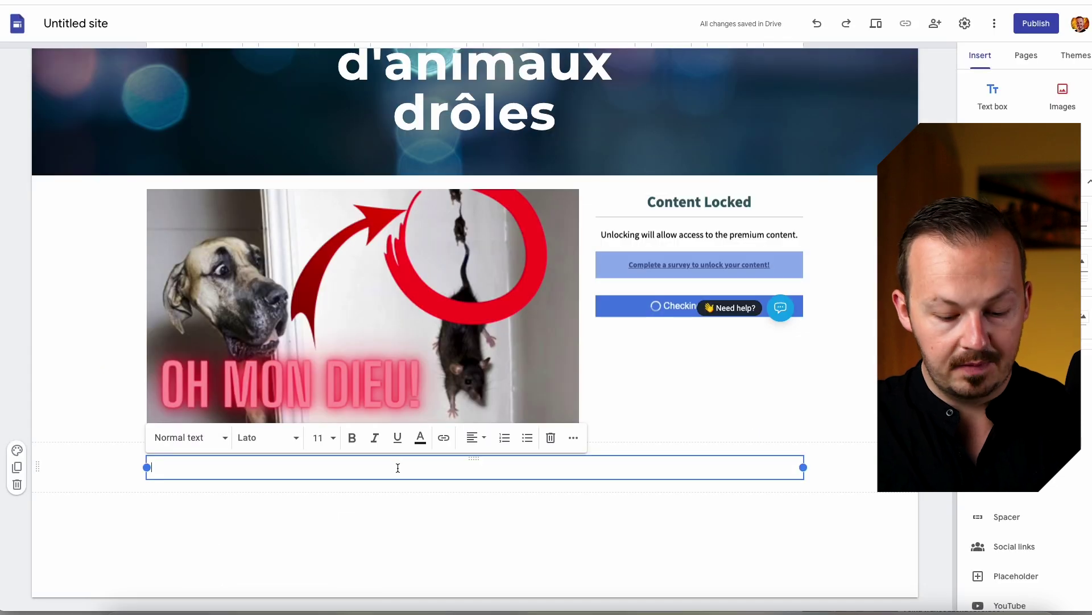
Place the text "Remplissez le casier de contenu pour accéder à la vidéo." beneath the locker embed, styled larger, bold and centred
key("ctrl+v")
left_click_drag(474, 458, 719, 385)
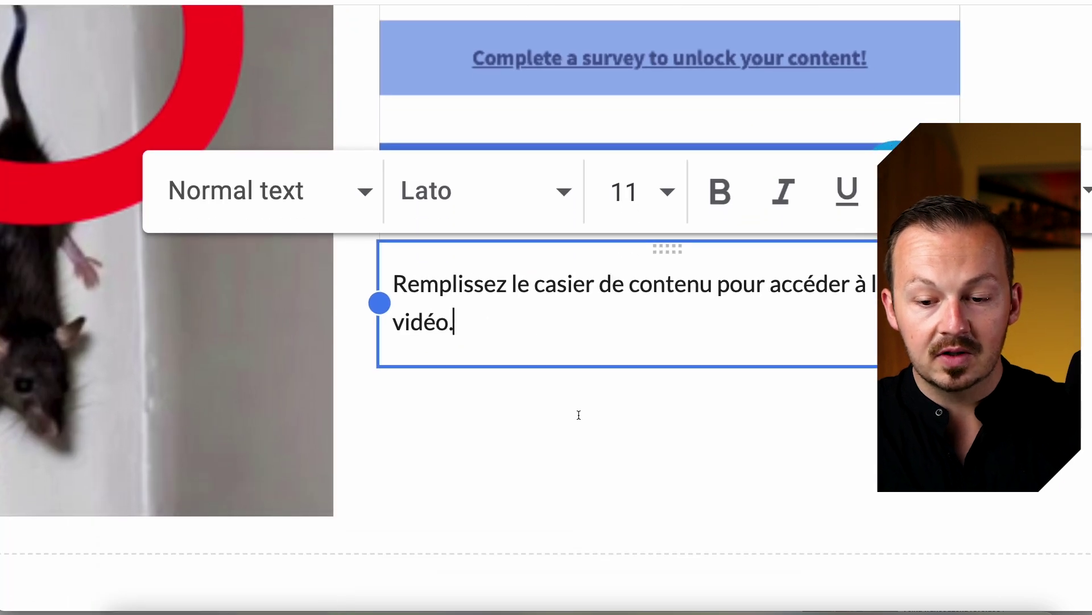
key("ctrl+a")
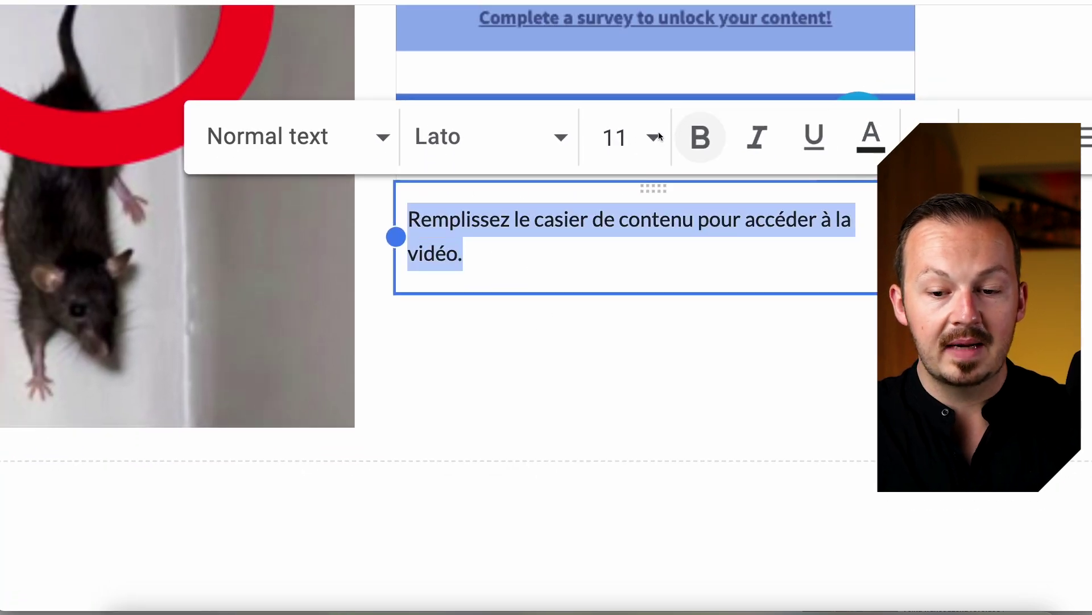
left_click(614, 137)
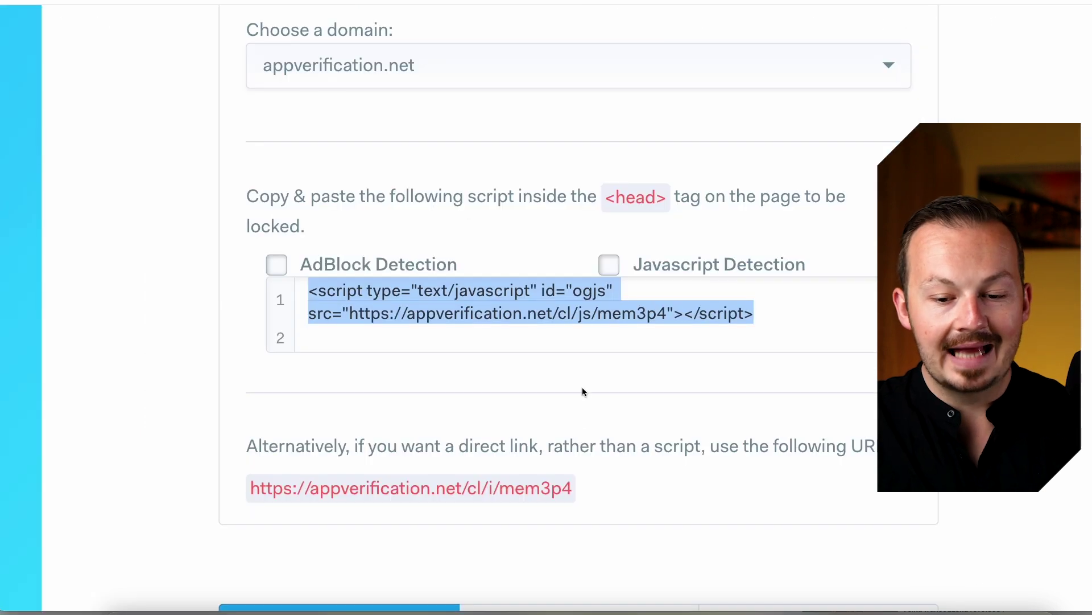
scroll(590, 496, "down", 2)
left_click_drag(249, 377, 609, 378)
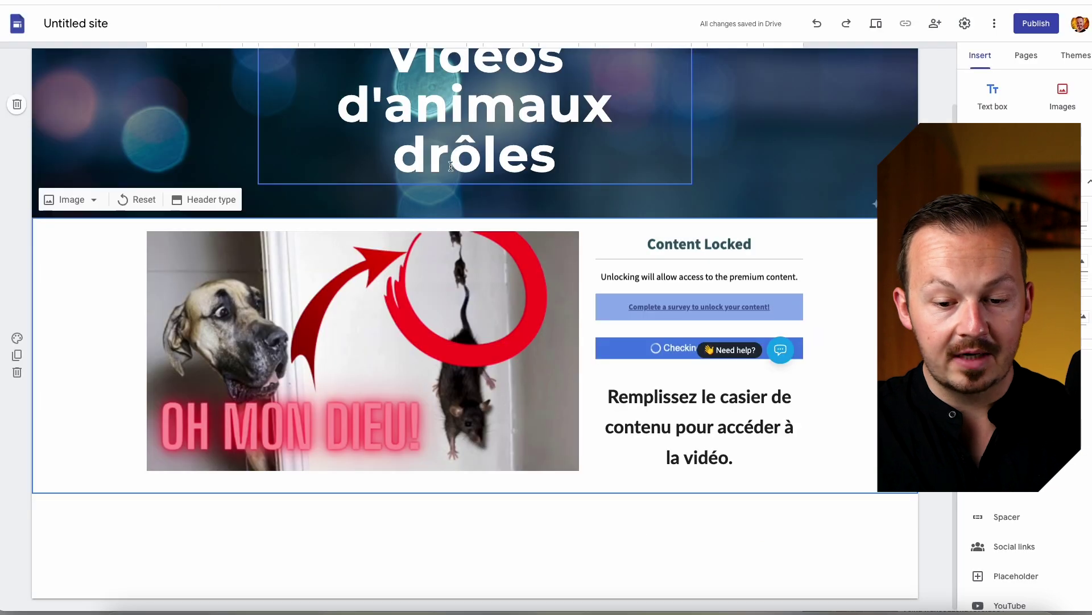
left_click(355, 290)
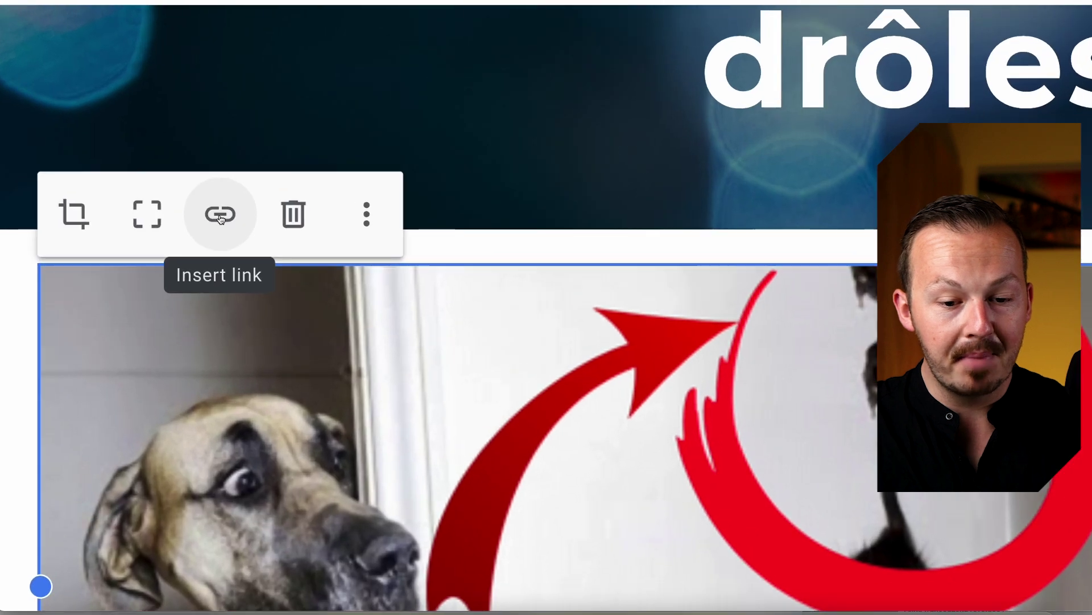
left_click(214, 211)
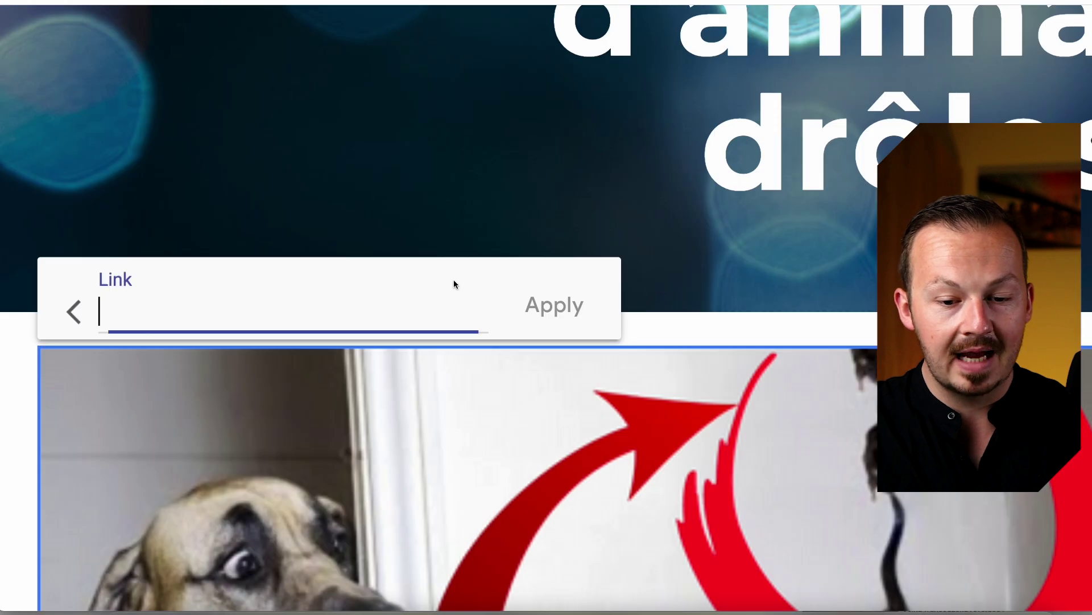
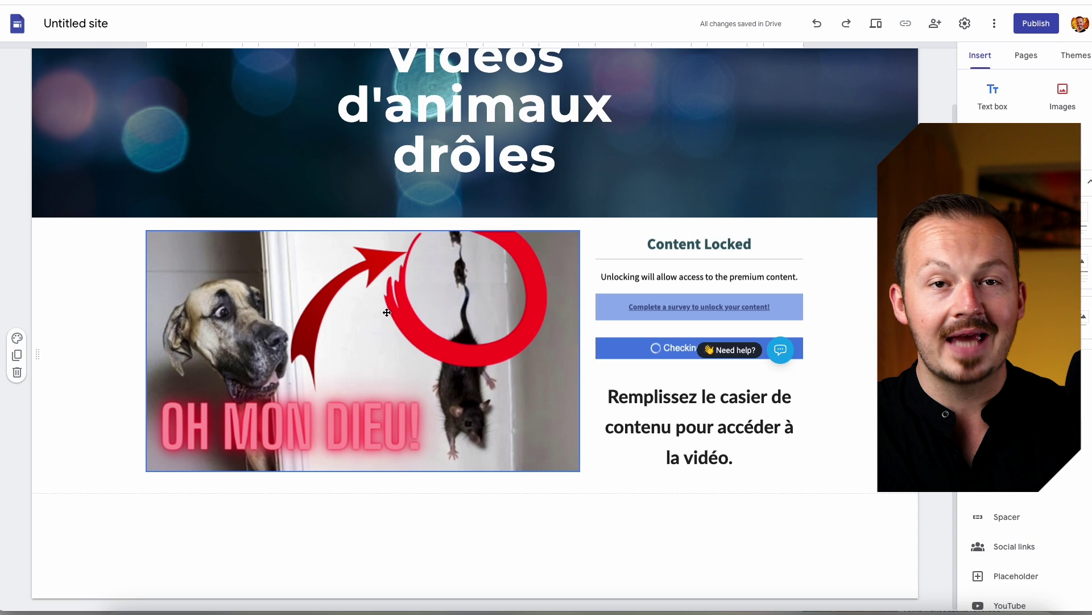
scroll(394, 376, "up", 1)
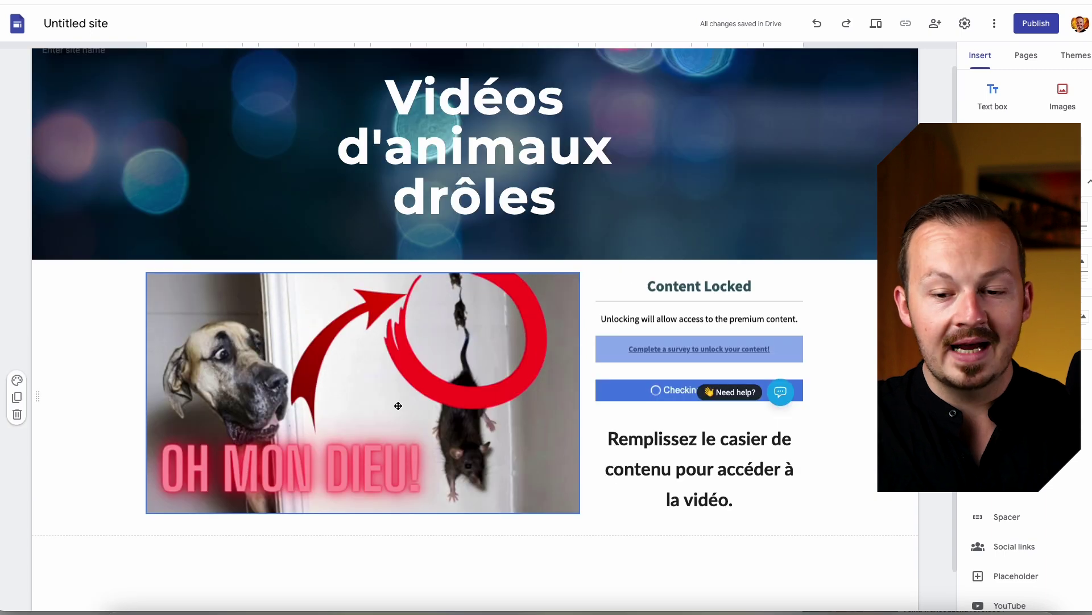
Publish the site to the web under the address videosdanimauxdroles
left_click(1036, 23)
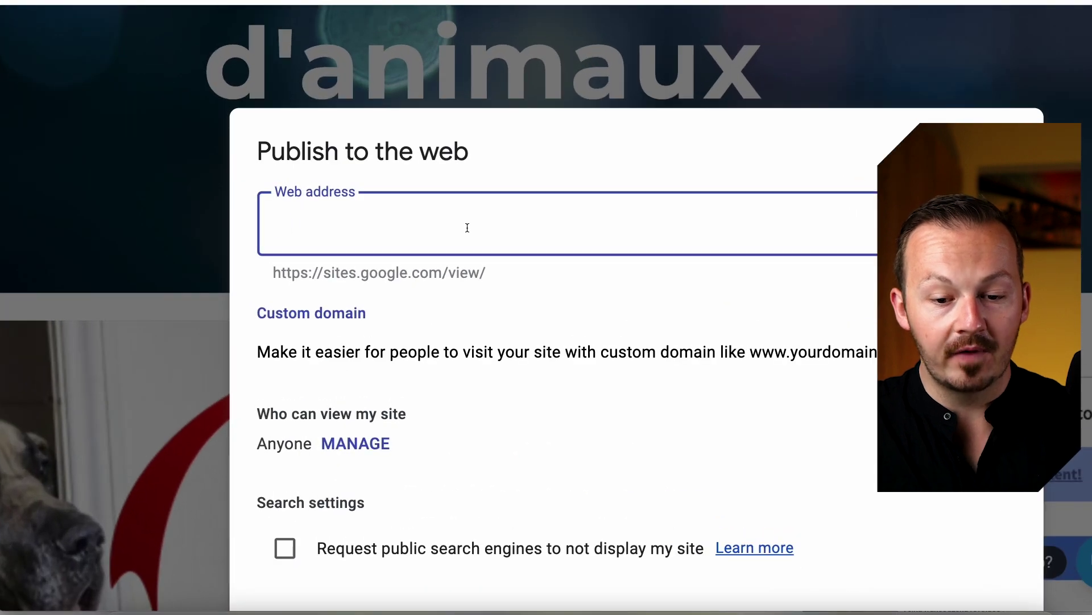
type("videosdanimauxdroles")
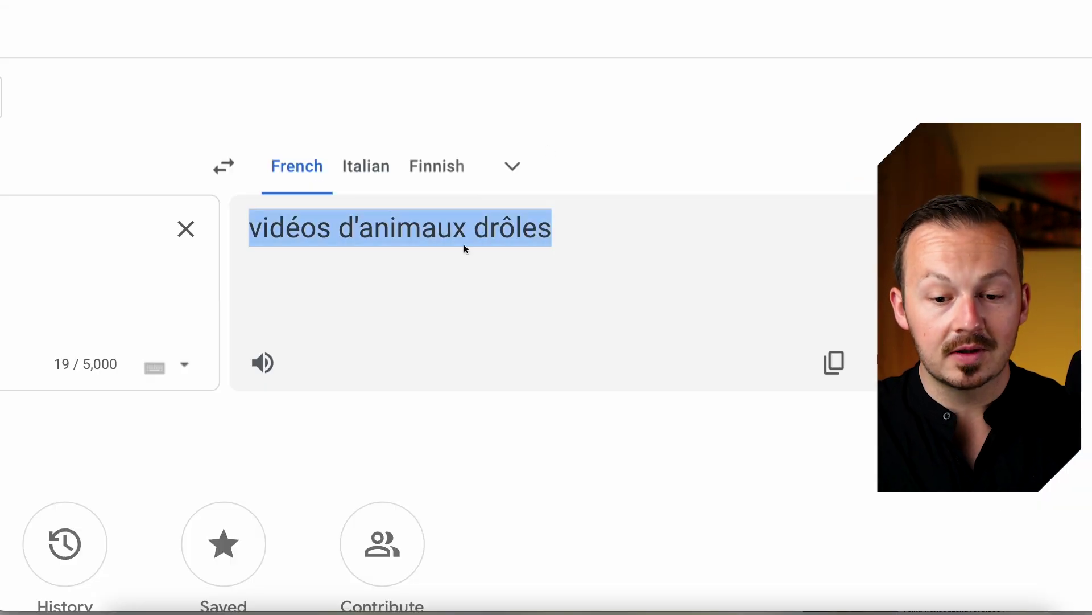
left_click(415, 283)
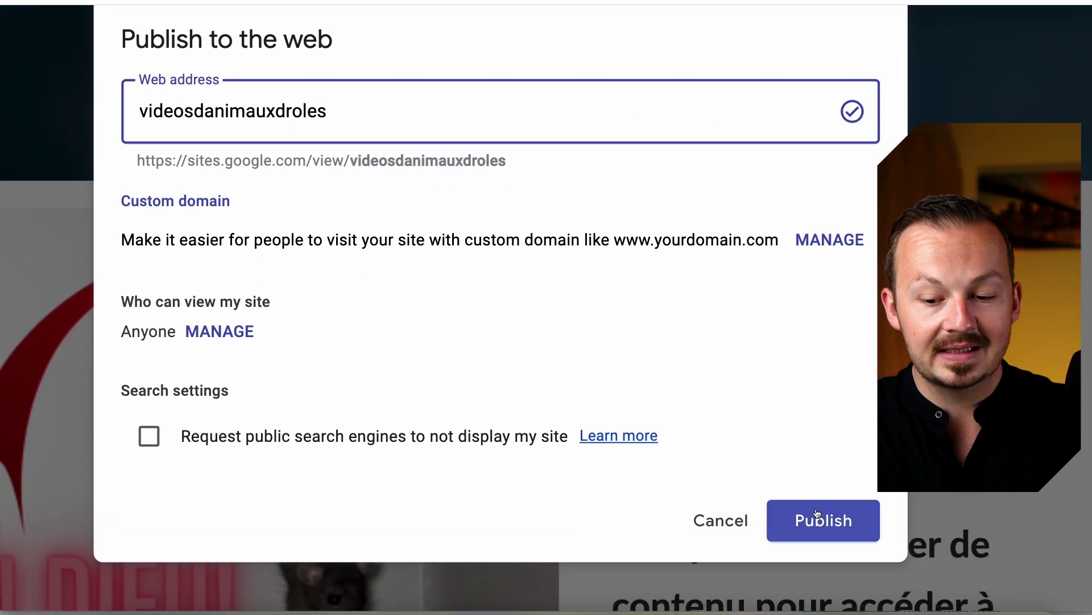
left_click(817, 521)
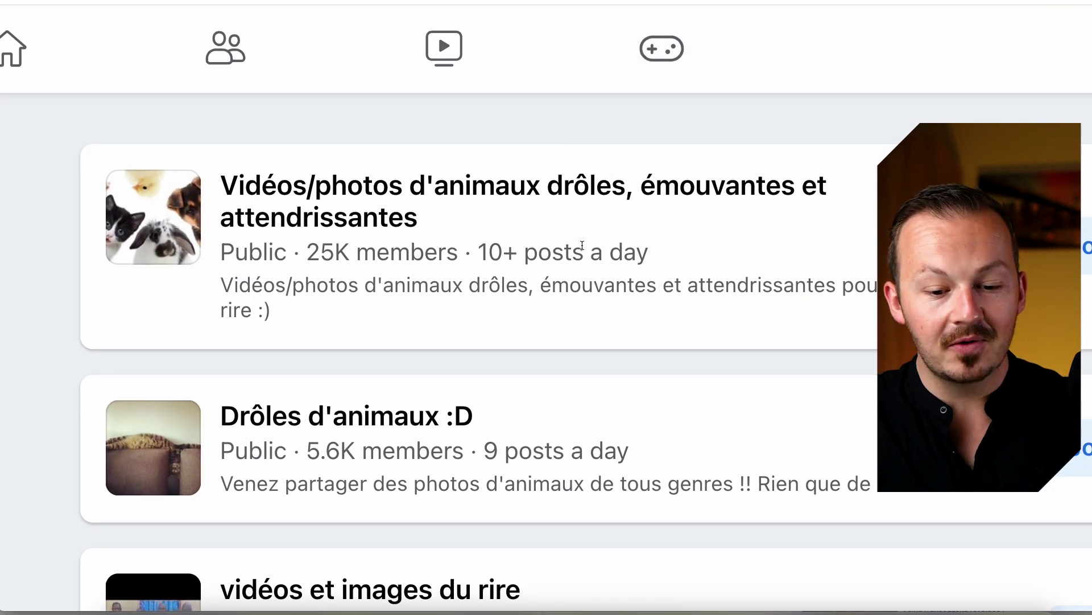
Switch to Facebook and review the French funny-animal groups in the search results, comparing their member counts and posting frequency
scroll(582, 245, "down", 2)
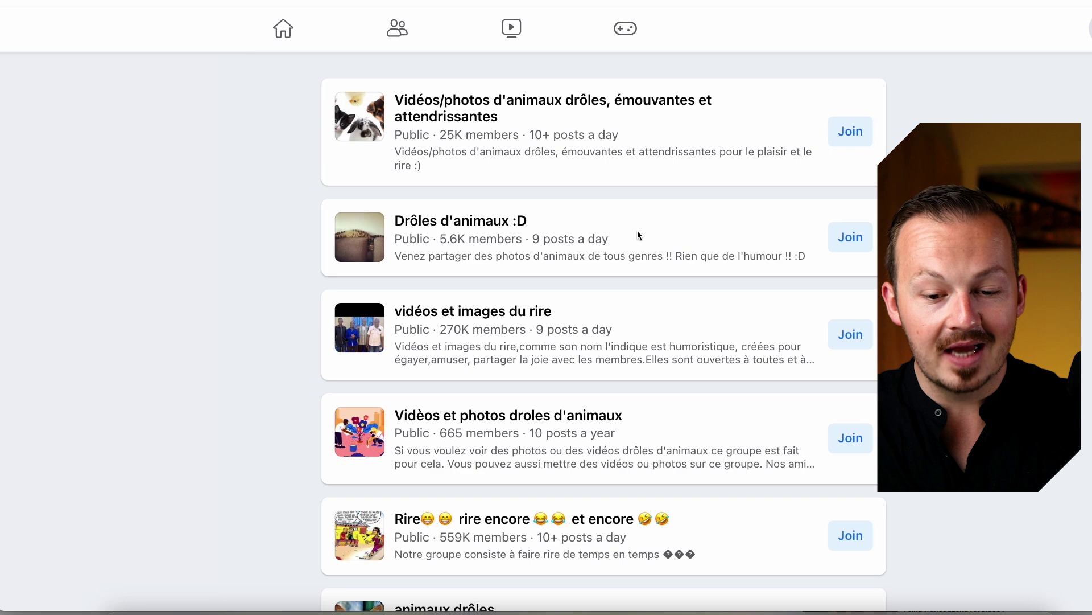
scroll(638, 231, "down", 3)
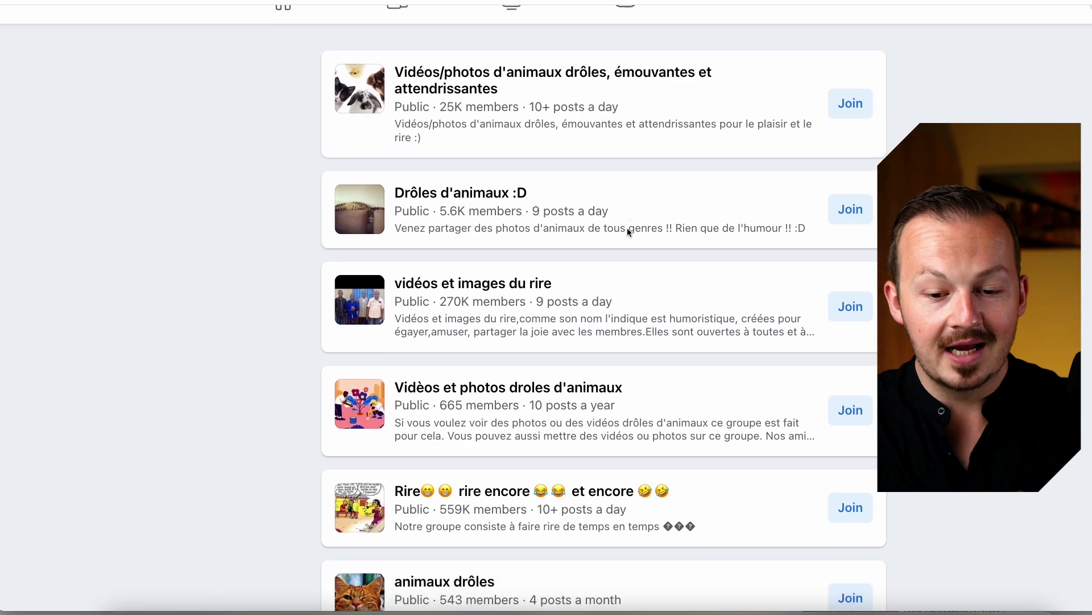
scroll(624, 230, "down", 3)
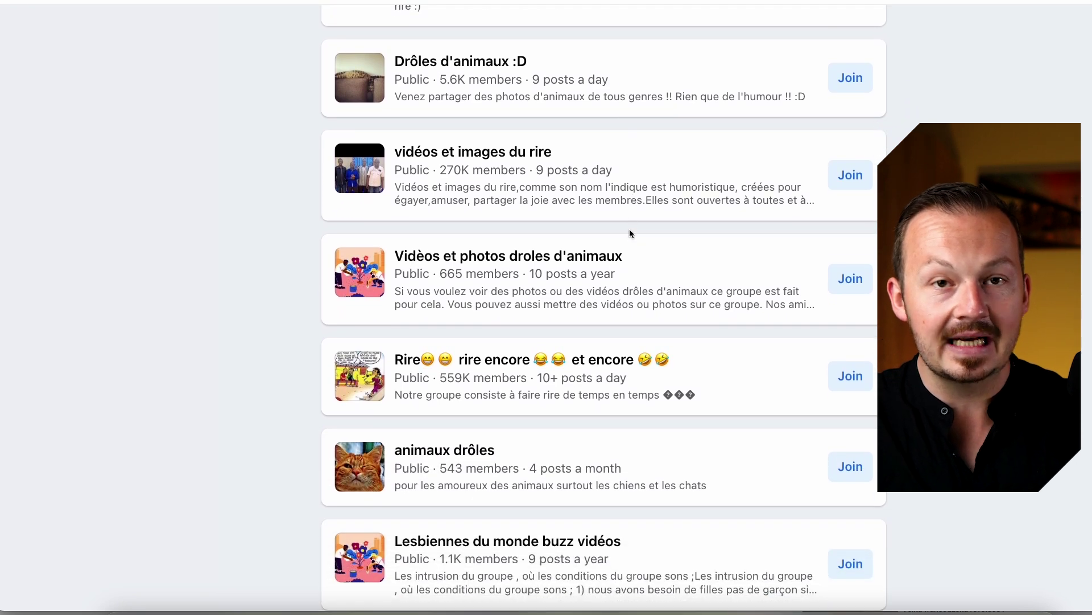
scroll(621, 231, "up", 4)
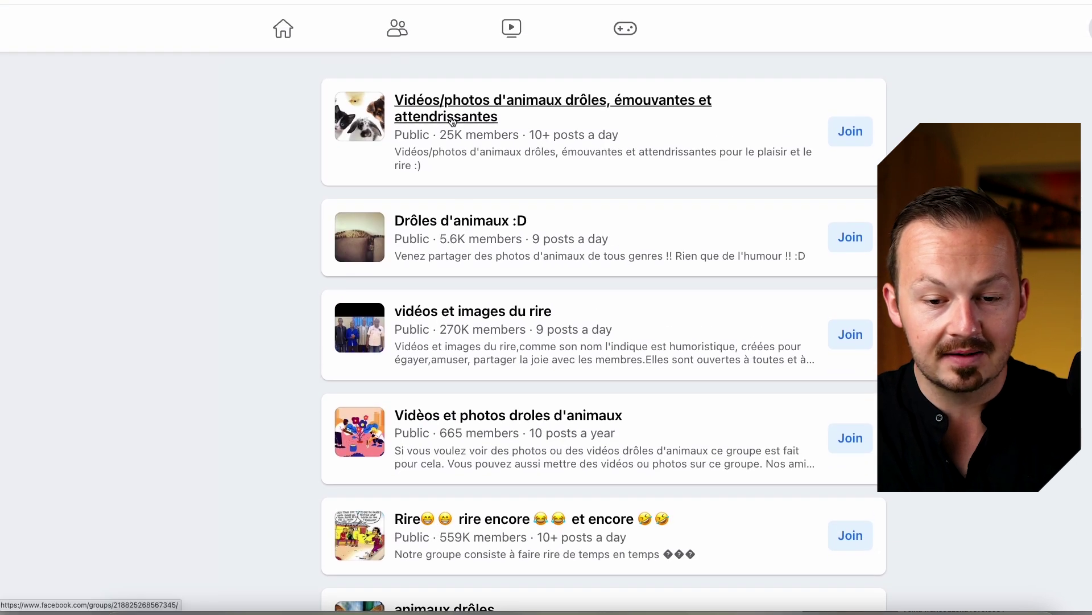
mouse_move(456, 103)
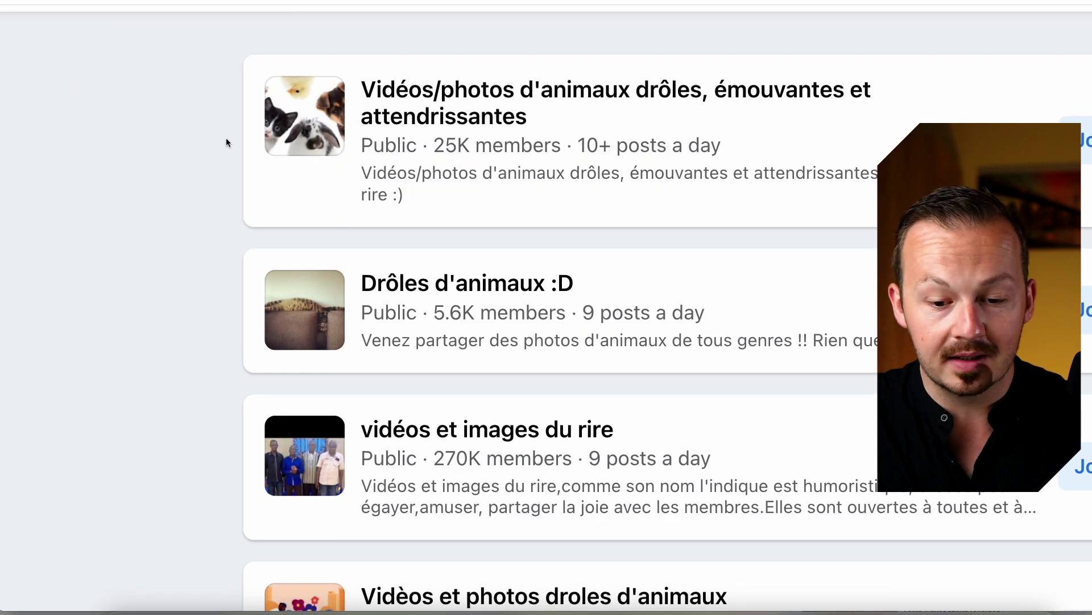
scroll(222, 194, "down", 3)
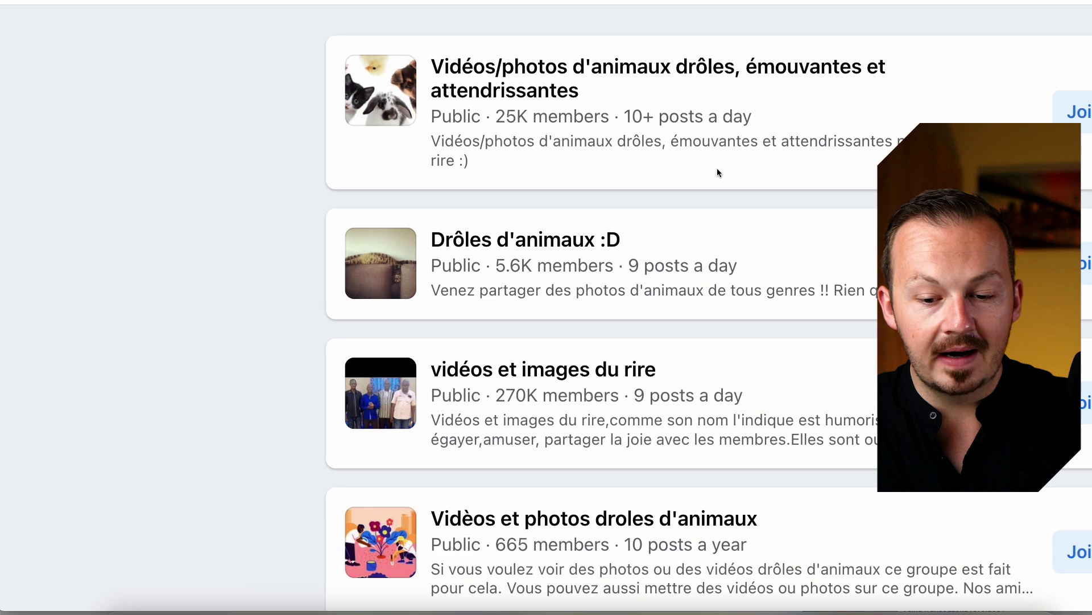
scroll(641, 119, "down", 5)
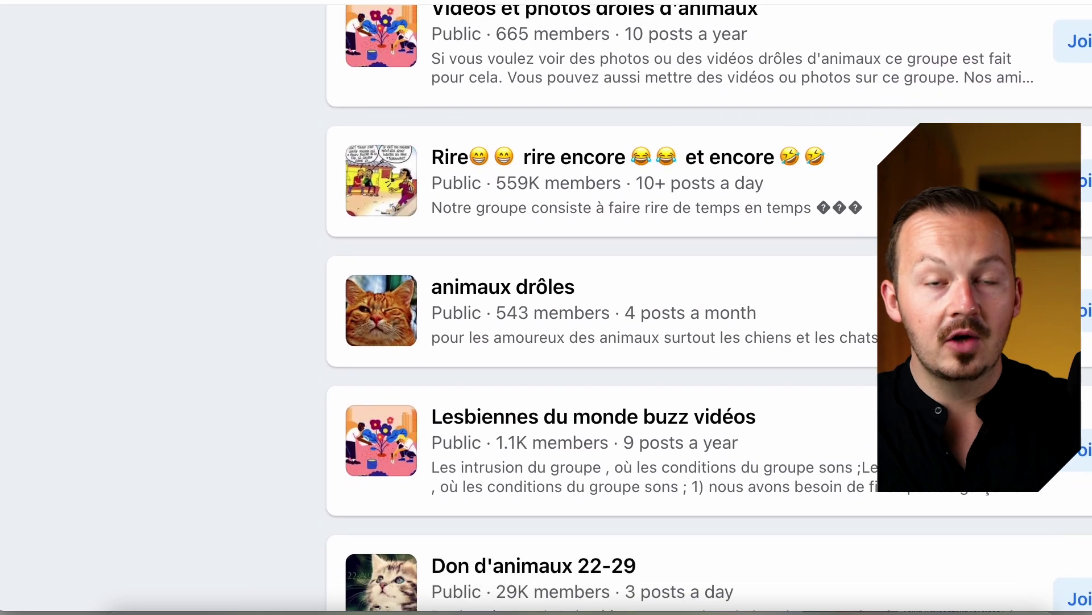